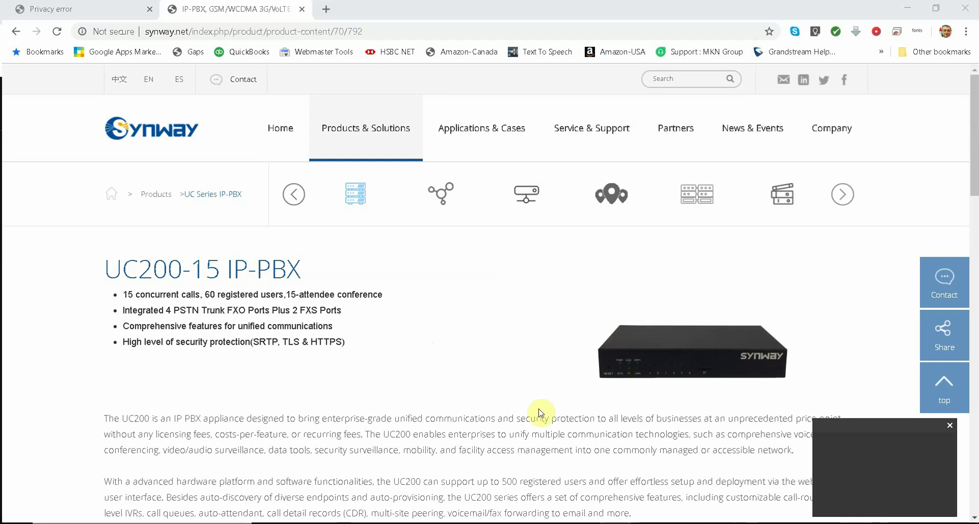
# Step: Bring up IMG-1799.jpg in Photos and flip between the cabling and three-phones photos
pyautogui.moveTo(567, 523)
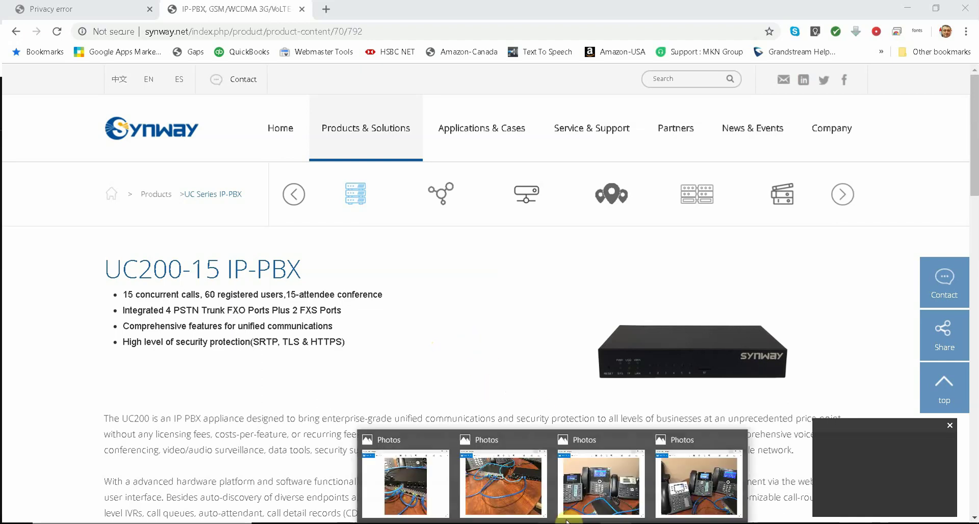
pyautogui.moveTo(696, 490)
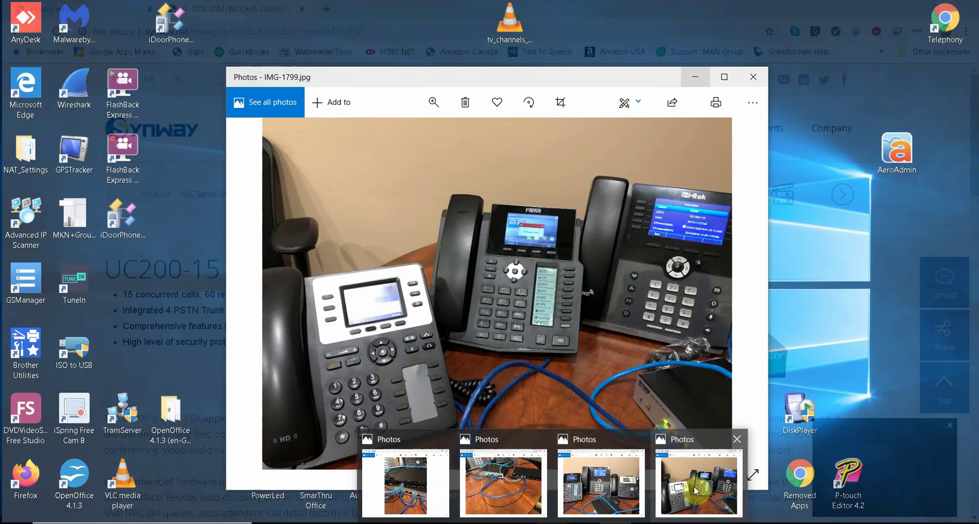
pyautogui.click(696, 487)
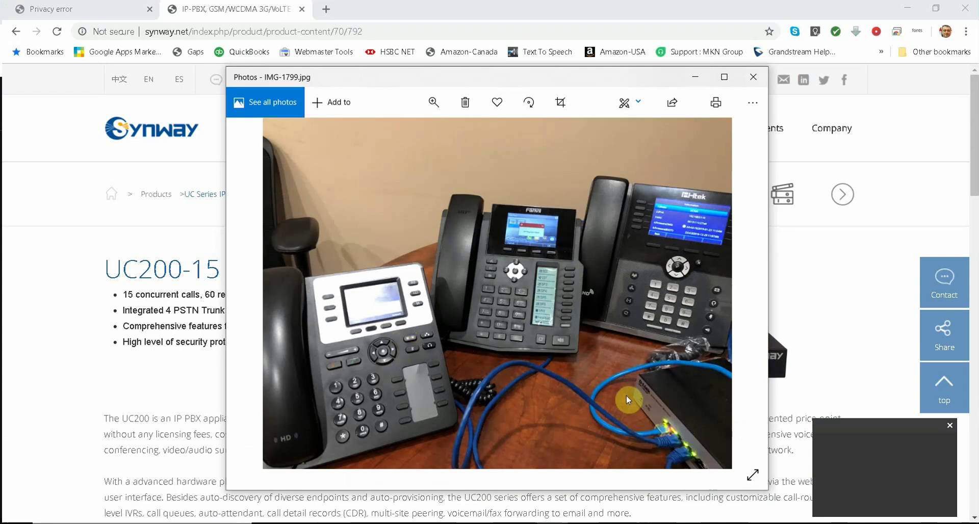
pyautogui.click(738, 301)
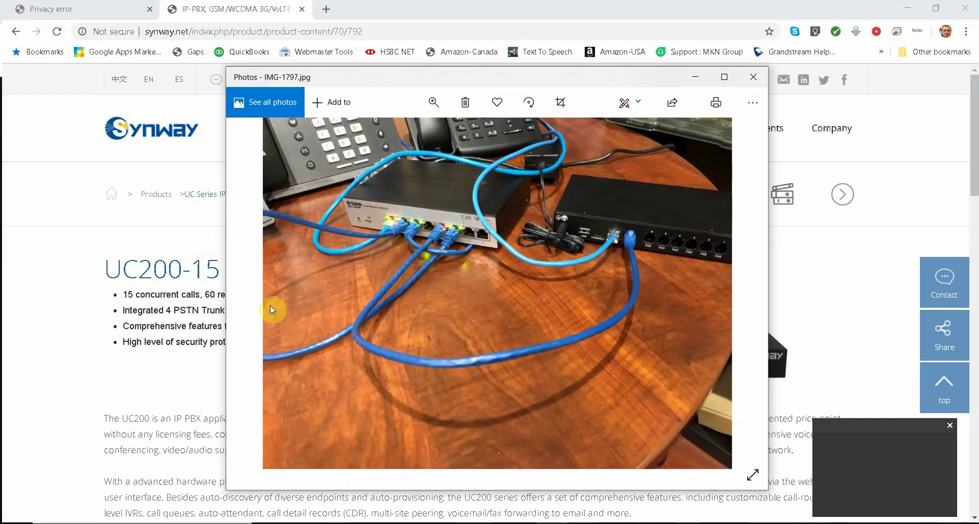
pyautogui.click(256, 294)
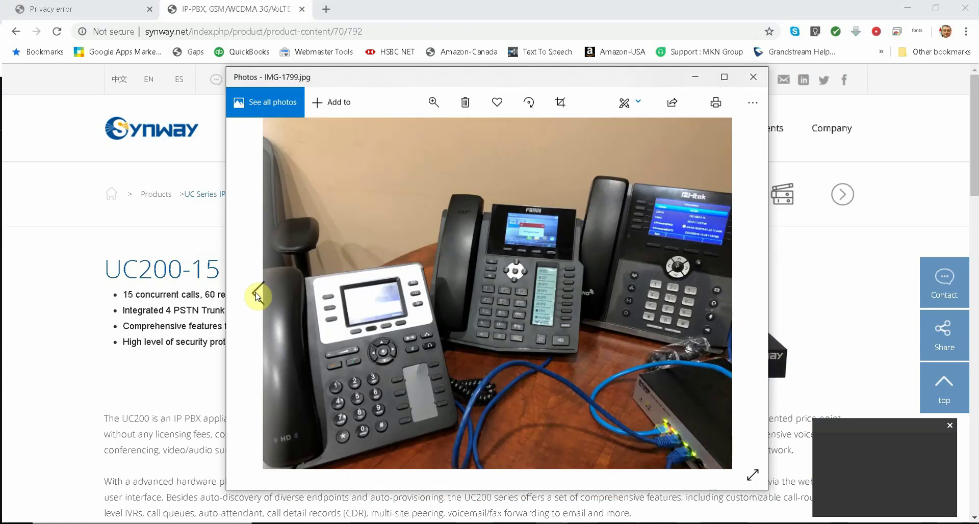
pyautogui.click(257, 294)
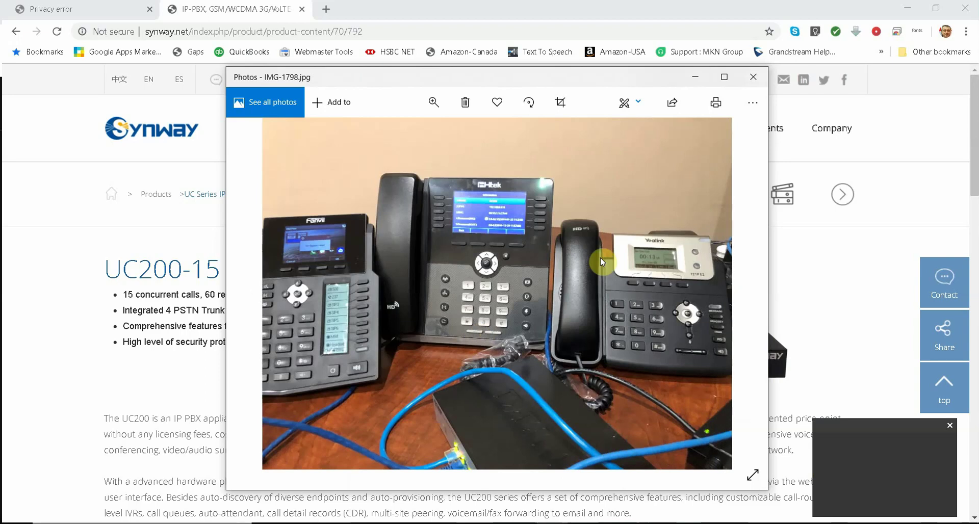
# Step: Step forward to the cabling photo, then back to the PBX ports close-up IMG-1796 (1).jpg
pyautogui.click(740, 297)
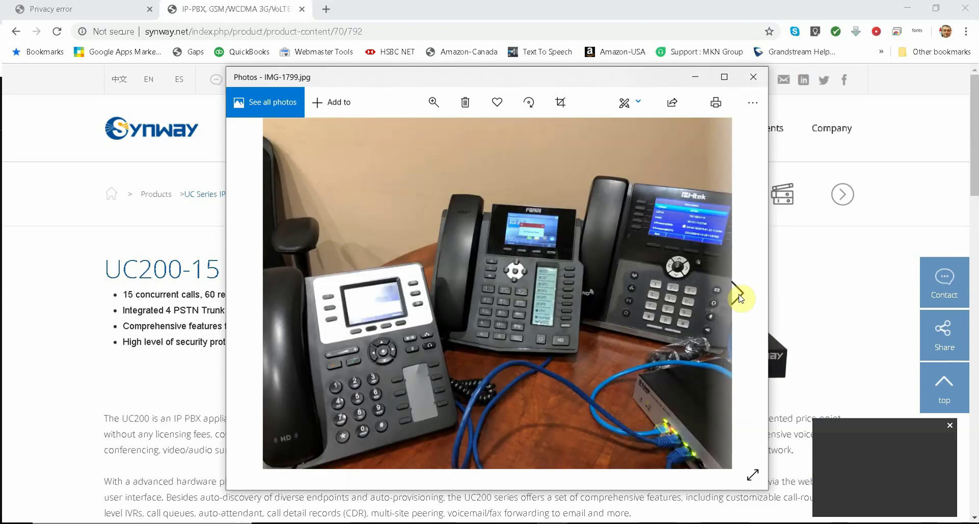
pyautogui.click(740, 297)
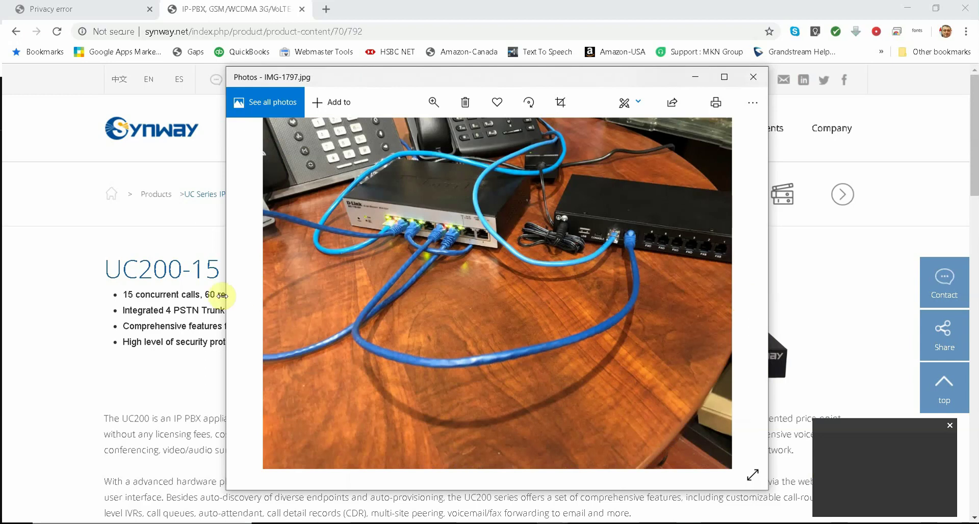
pyautogui.click(257, 297)
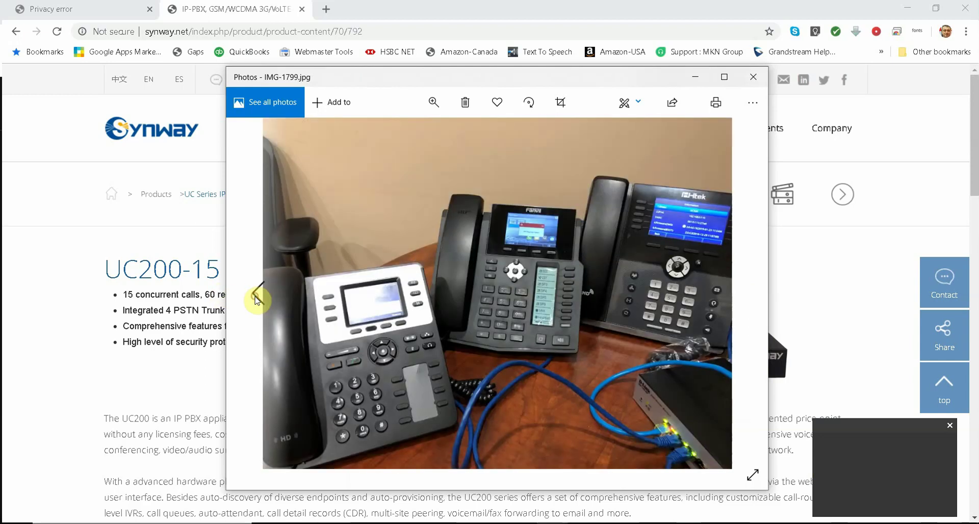
pyautogui.click(257, 297)
pyautogui.click(257, 297)
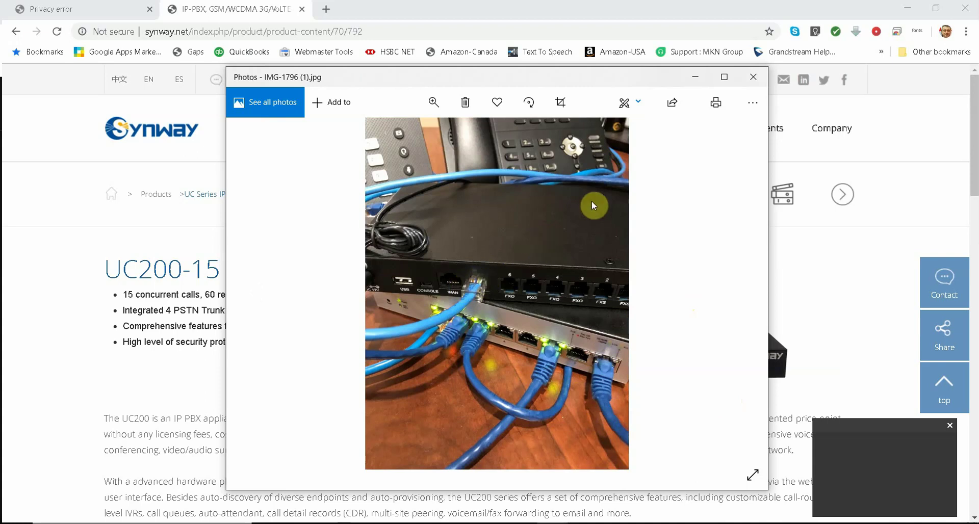
# Step: Bypass the Chrome certificate warning and proceed to 192.168.0.101
pyautogui.click(250, 13)
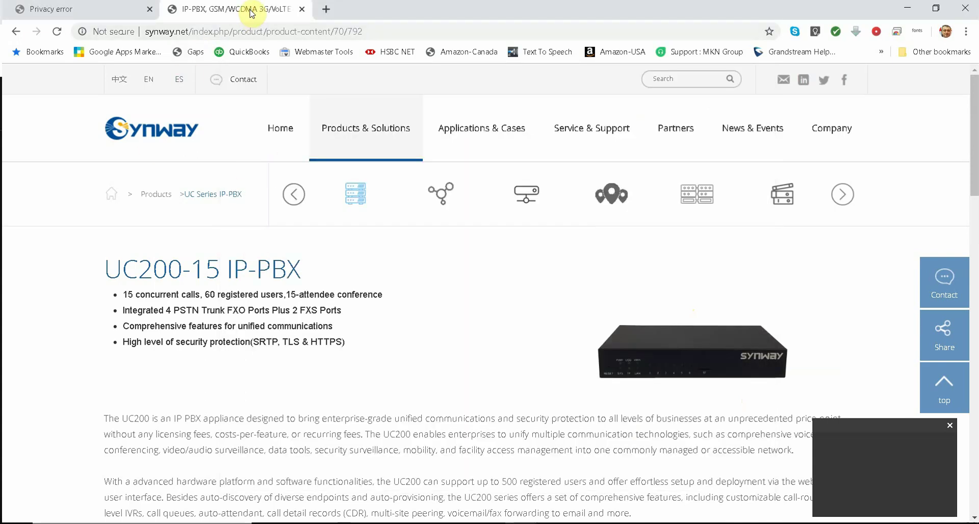
pyautogui.click(82, 10)
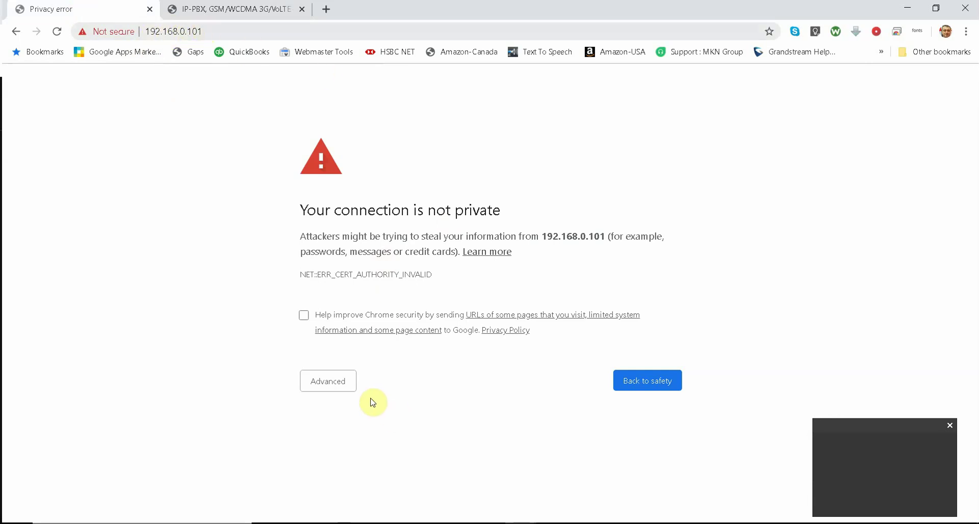
pyautogui.click(341, 387)
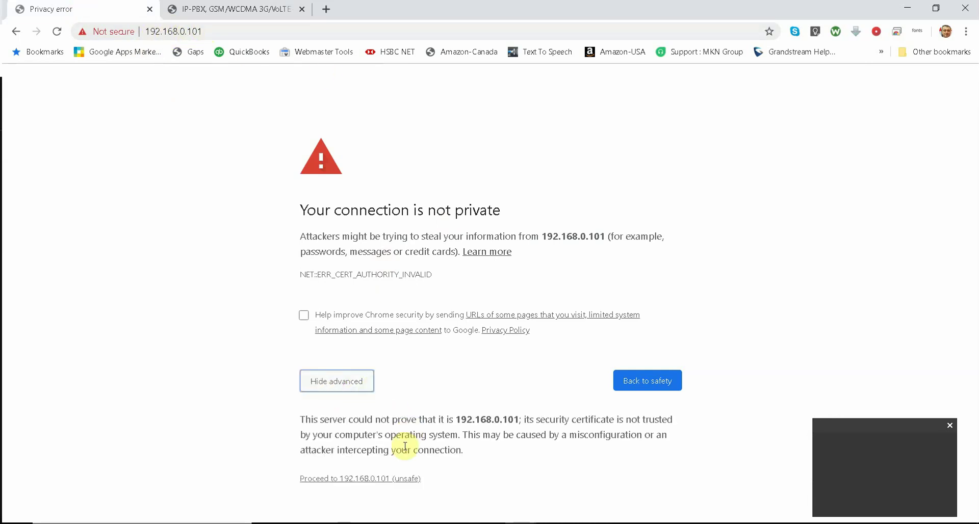
pyautogui.click(400, 480)
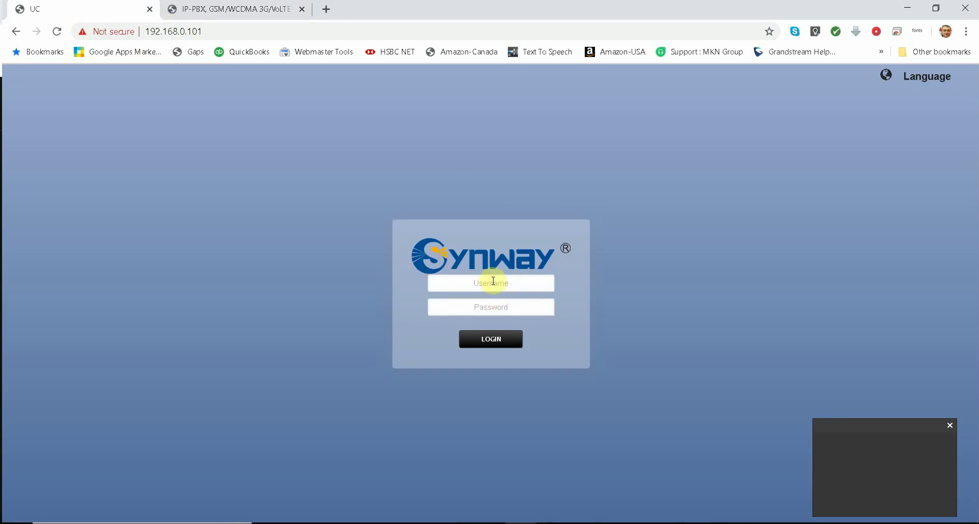
# Step: Log in to the PBX as admin with the account password
pyautogui.click(493, 281)
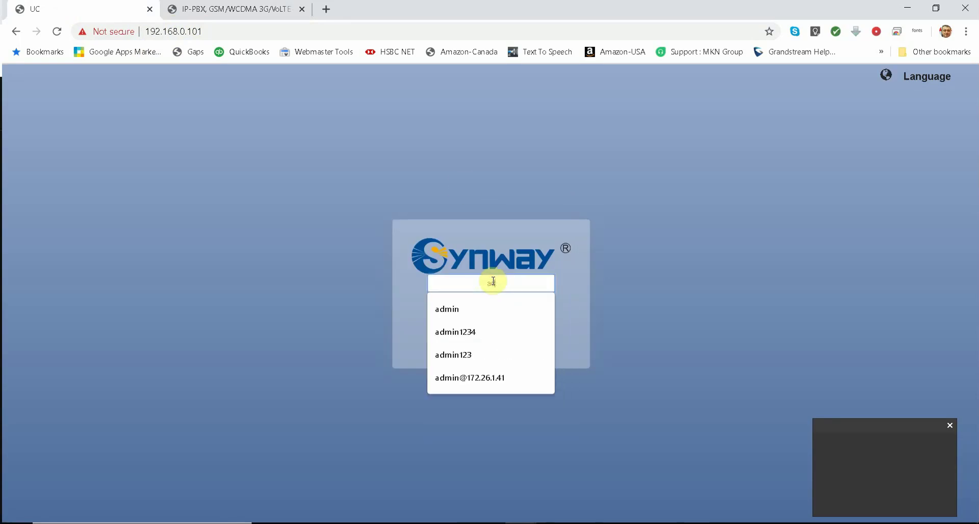
pyautogui.press('Tab')
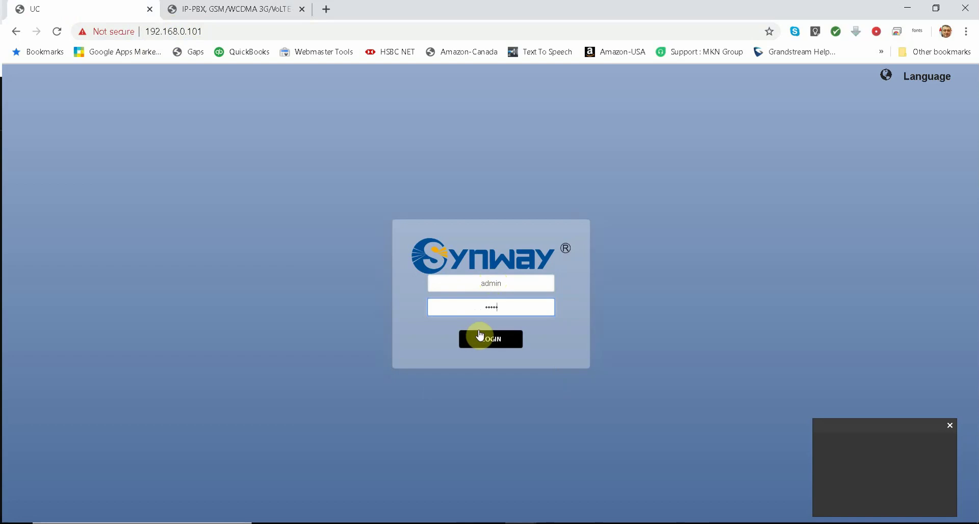
pyautogui.click(487, 340)
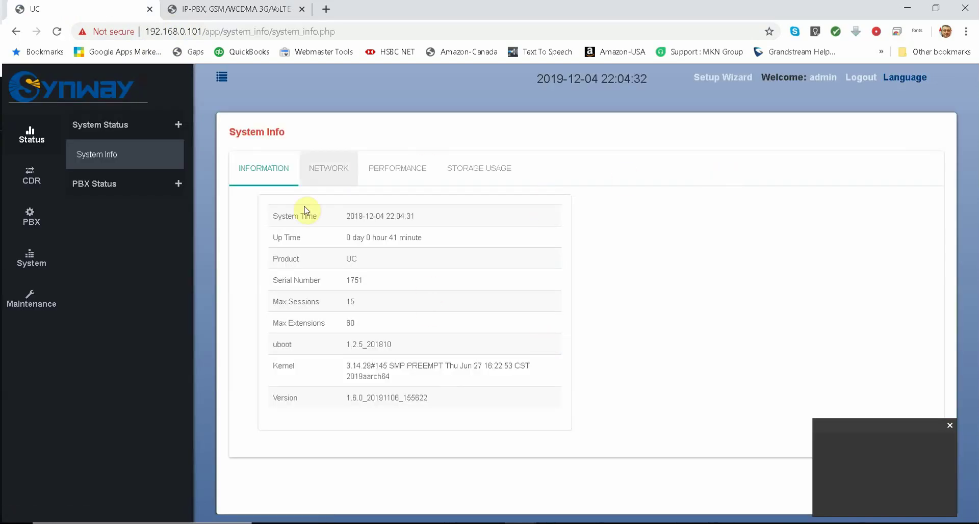
# Step: Open System > Network Settings and set the network mode to Route
pyautogui.click(31, 252)
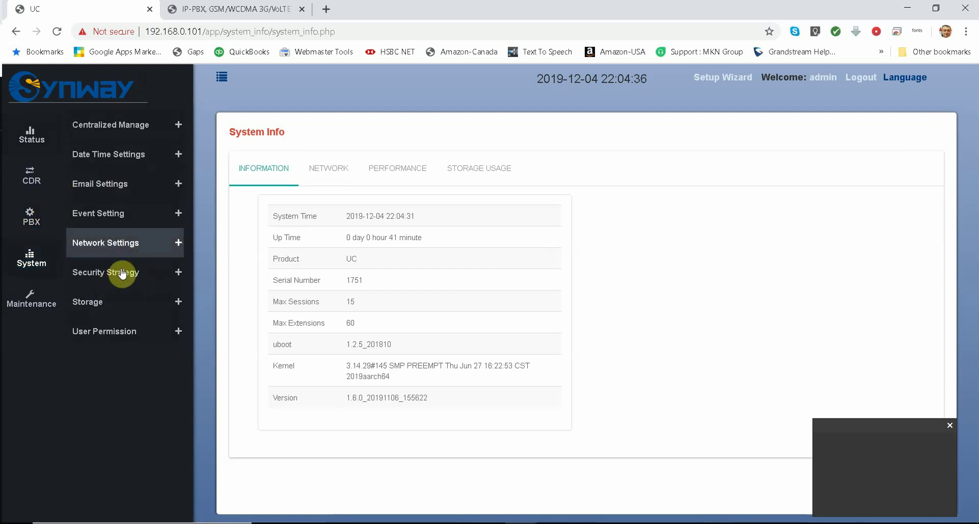
pyautogui.click(131, 252)
pyautogui.click(122, 272)
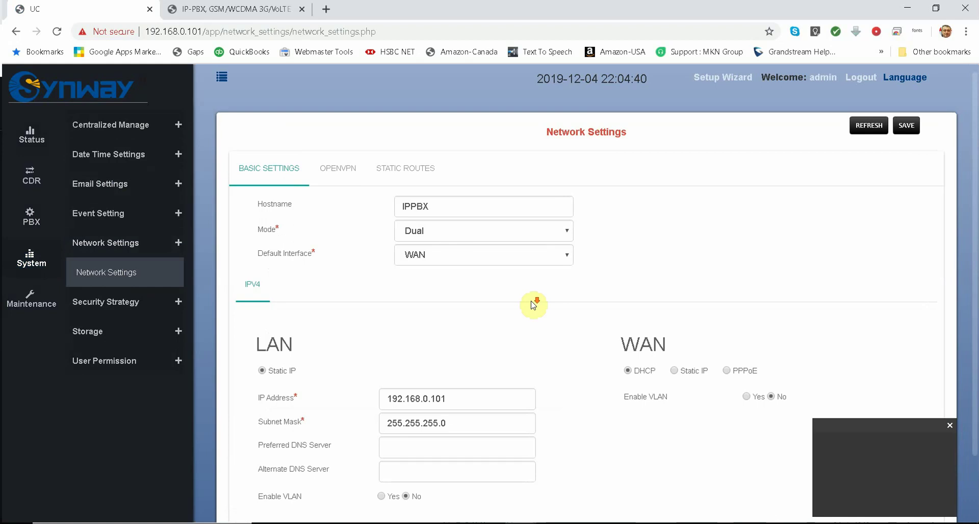
pyautogui.scroll(-2, 523, 253)
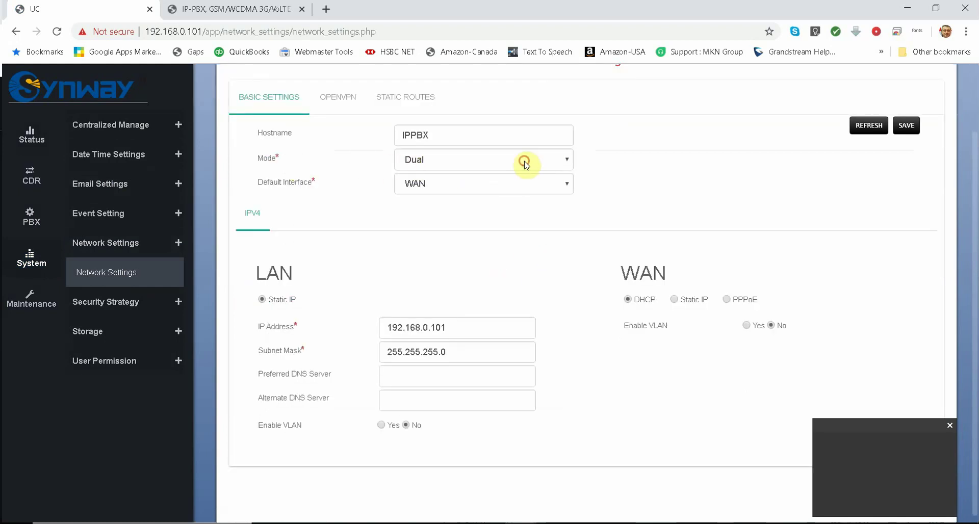
pyautogui.click(483, 159)
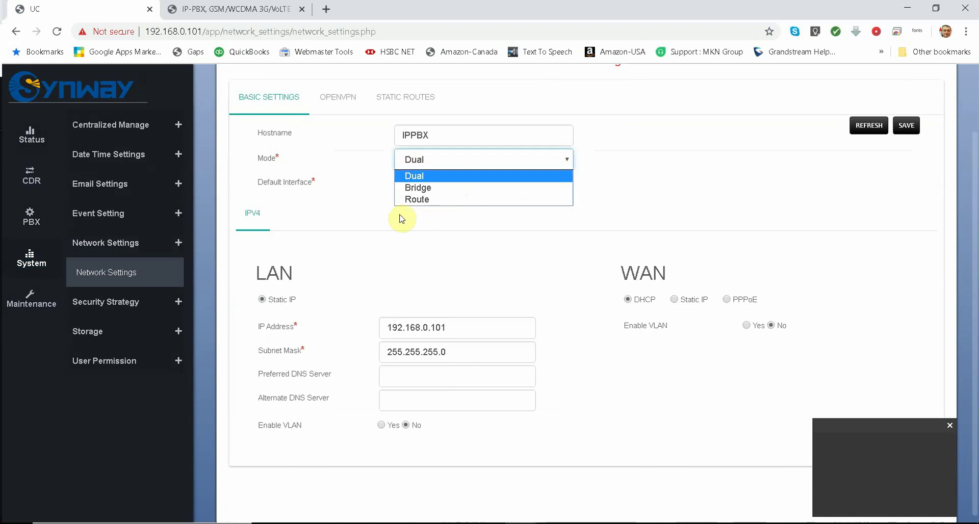
pyautogui.click(416, 199)
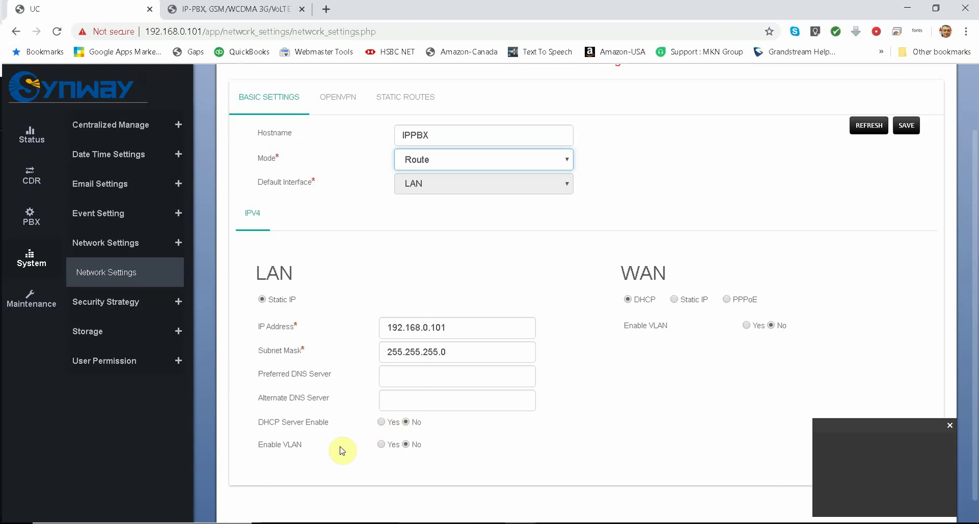
# Step: Enable the LAN DHCP server with range 192.168.0.105 to 192.168.0.120
pyautogui.click(383, 423)
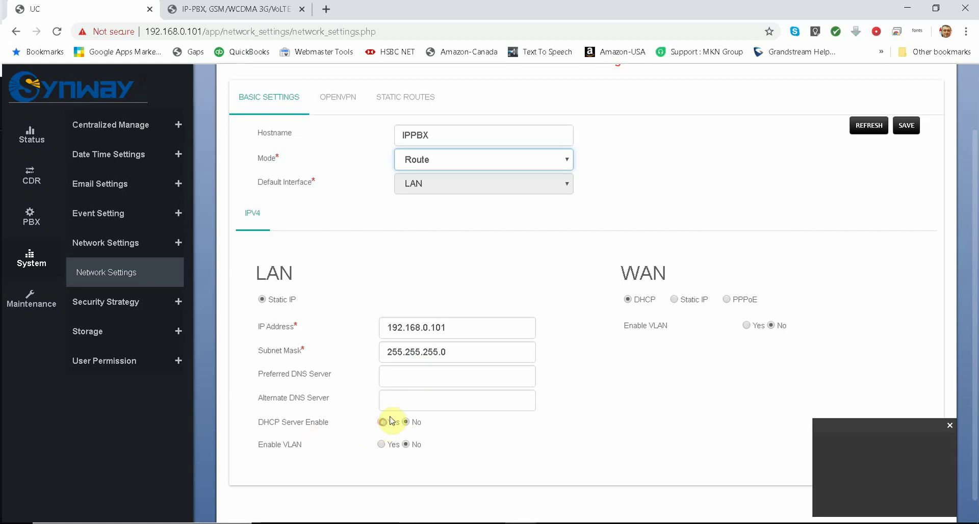
pyautogui.scroll(-1, 489, 373)
pyautogui.scroll(-1, 604, 334)
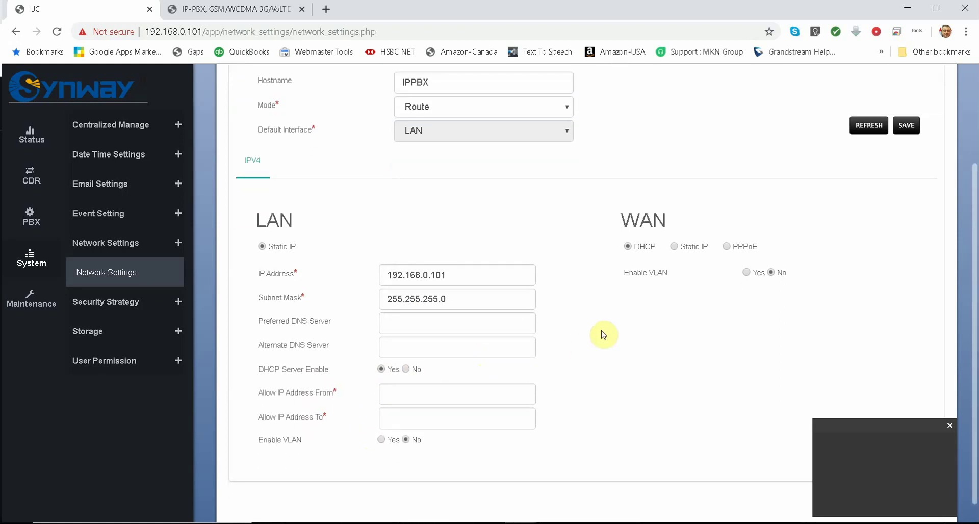
pyautogui.scroll(-1, 603, 335)
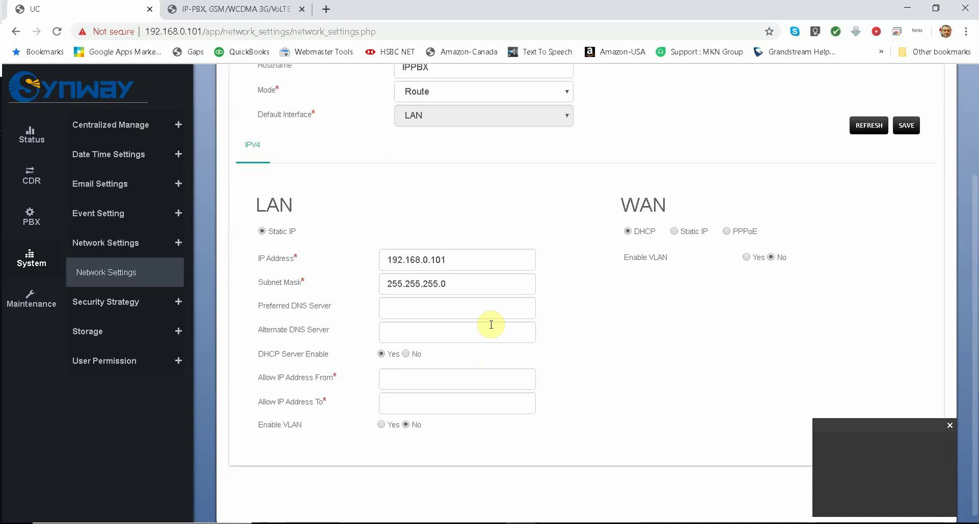
pyautogui.click(419, 381)
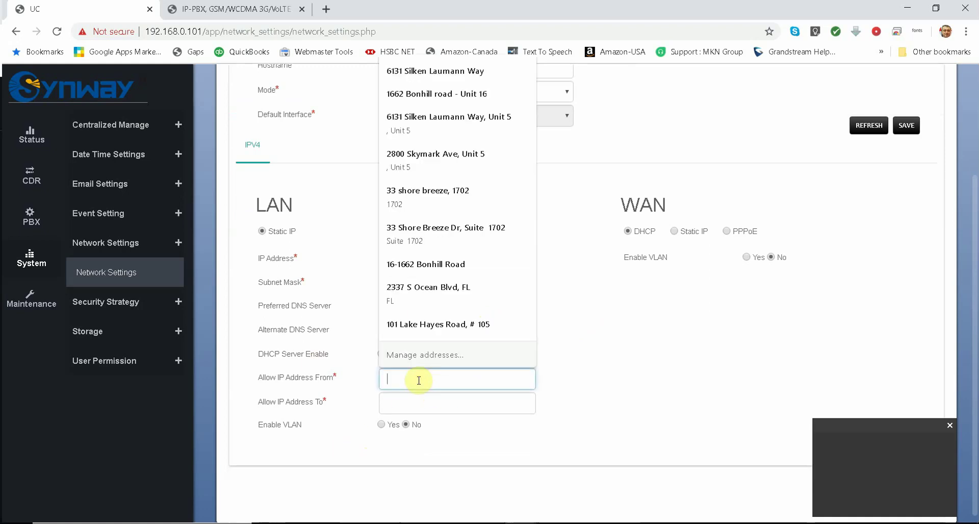
pyautogui.write('192.1')
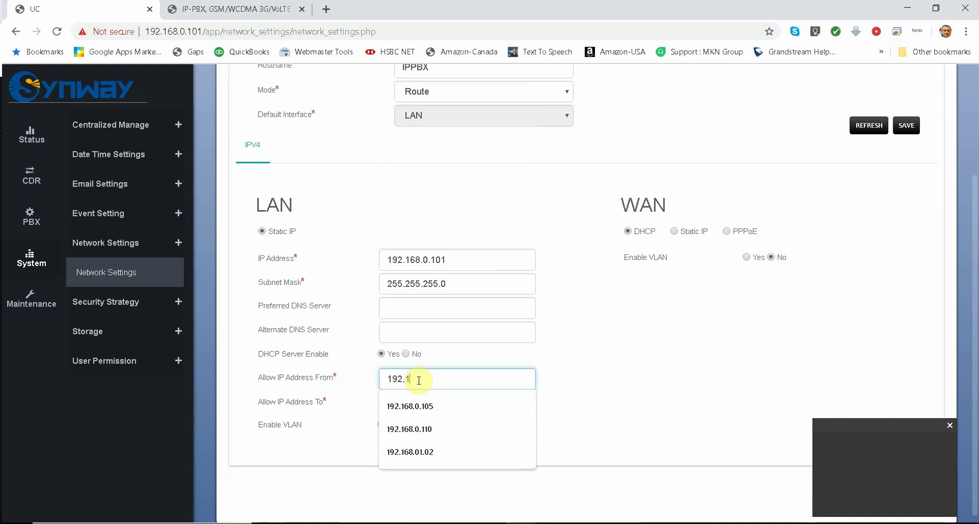
pyautogui.write('68.0.105')
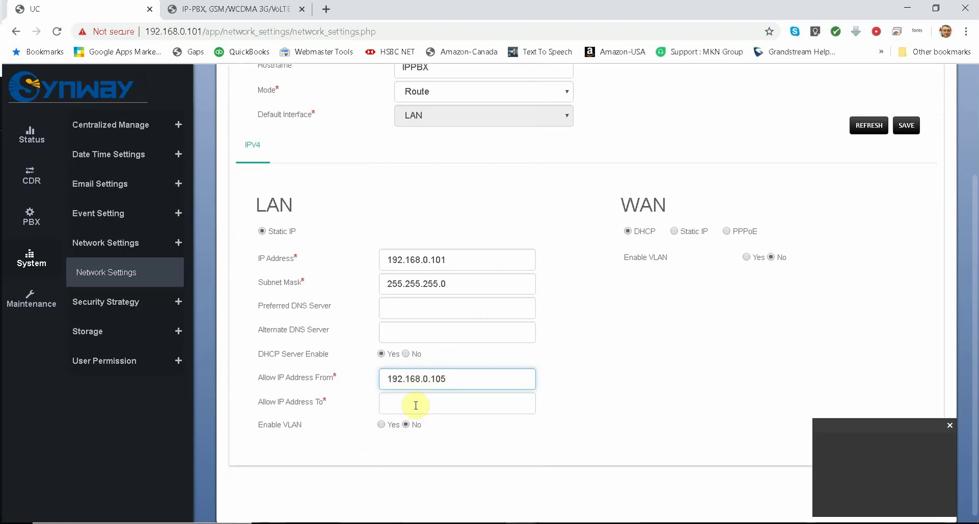
pyautogui.click(415, 405)
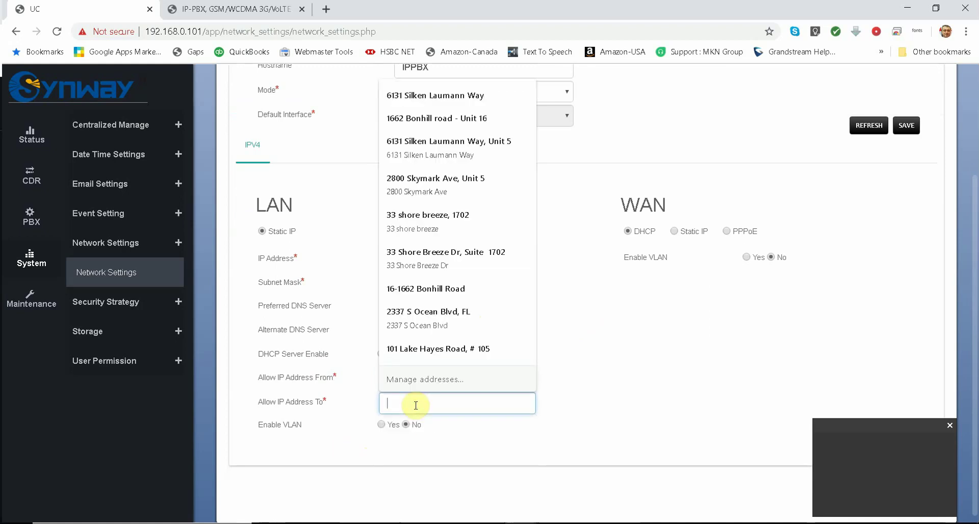
pyautogui.write('192.1')
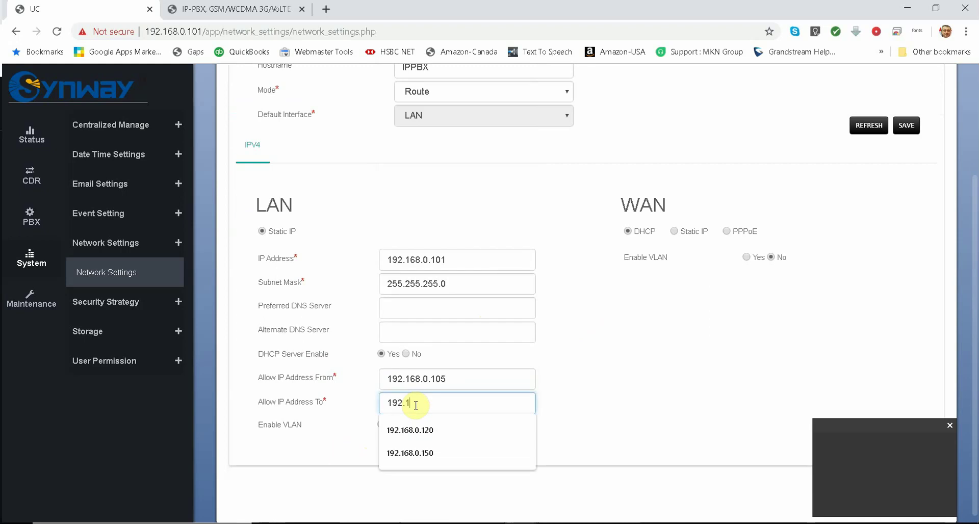
pyautogui.write('68.0.120')
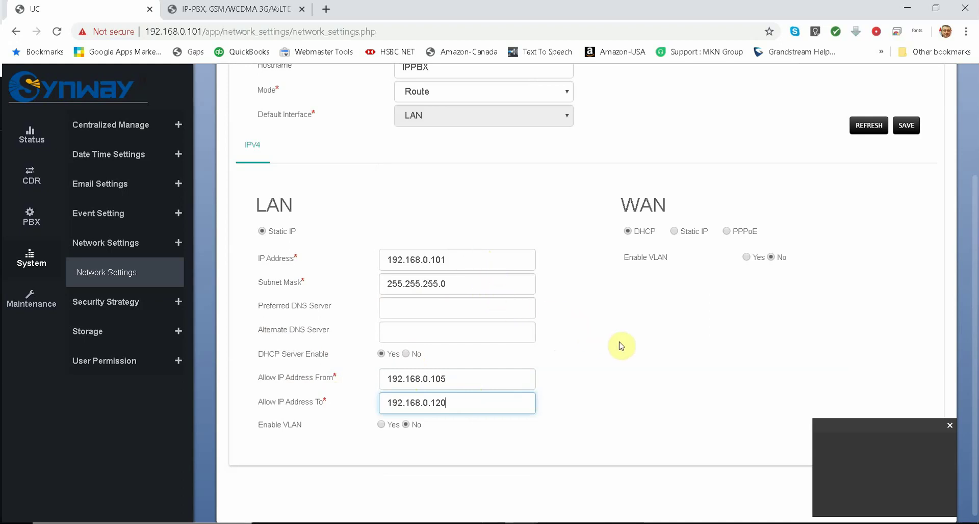
pyautogui.scroll(1, 622, 346)
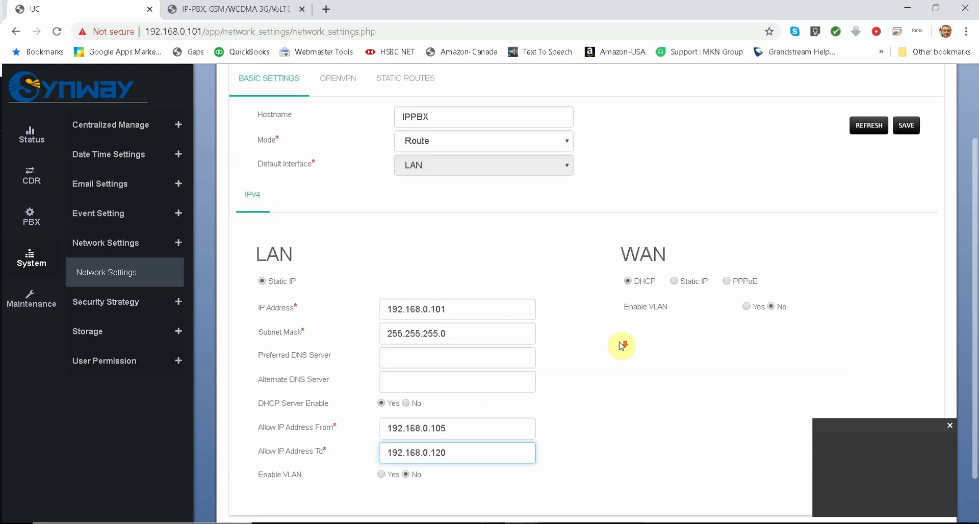
pyautogui.scroll(1, 623, 346)
pyautogui.scroll(-2, 623, 347)
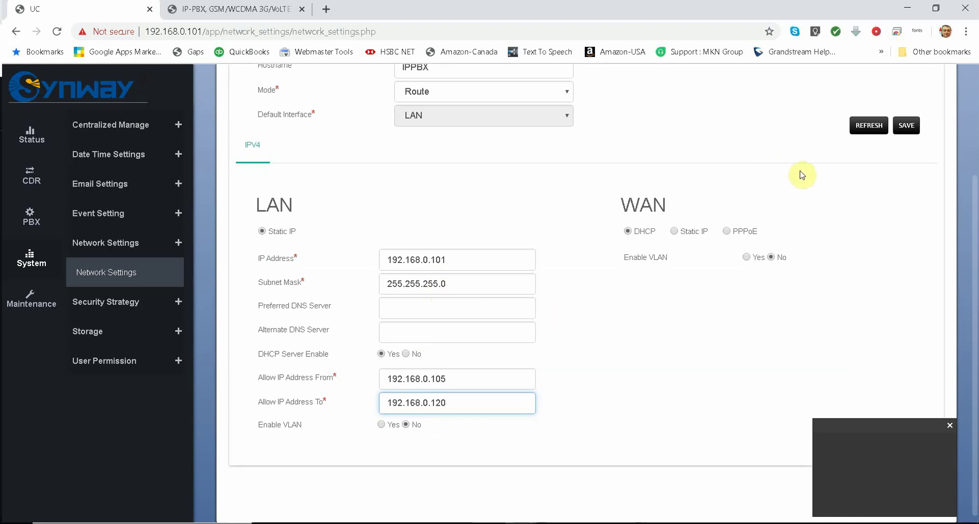
# Step: Save the network settings, confirm the reboot, and bring up the IMG-1797.jpg cabling photo
pyautogui.click(907, 125)
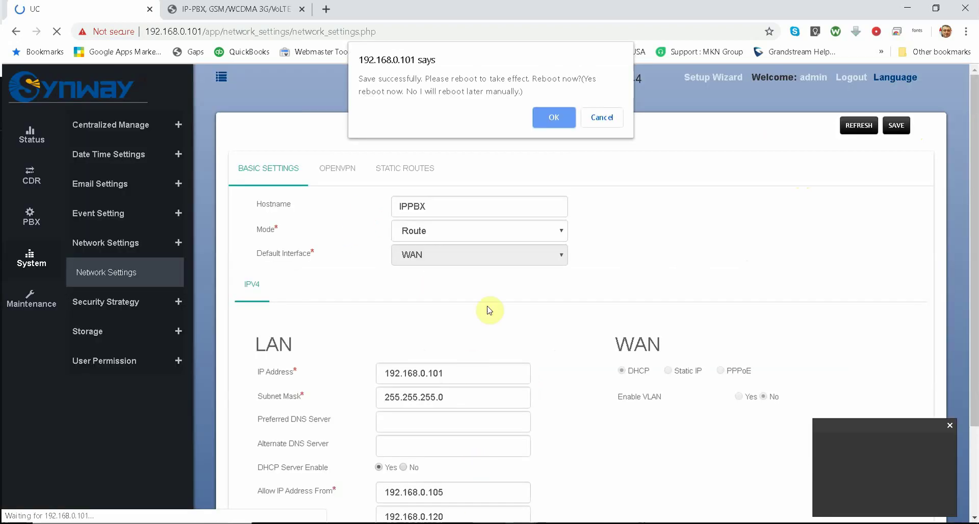
pyautogui.click(541, 121)
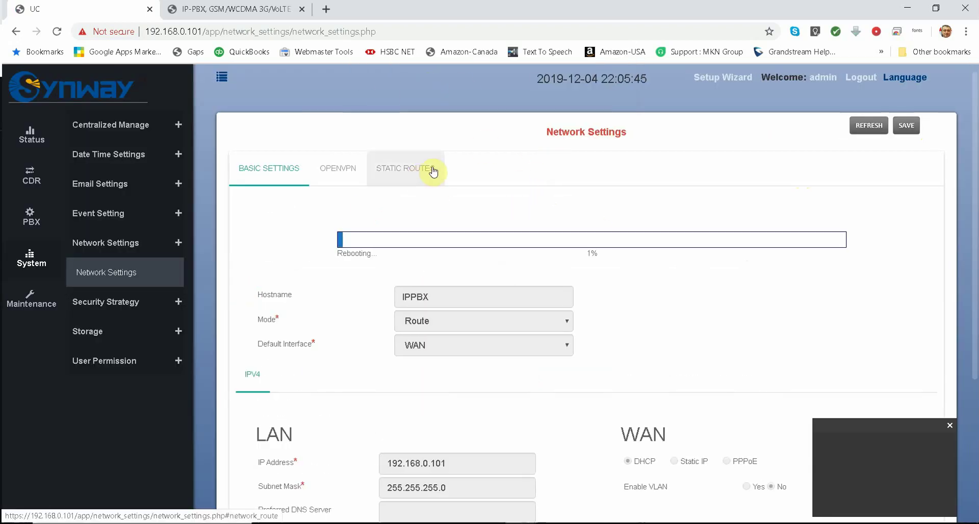
pyautogui.moveTo(553, 523)
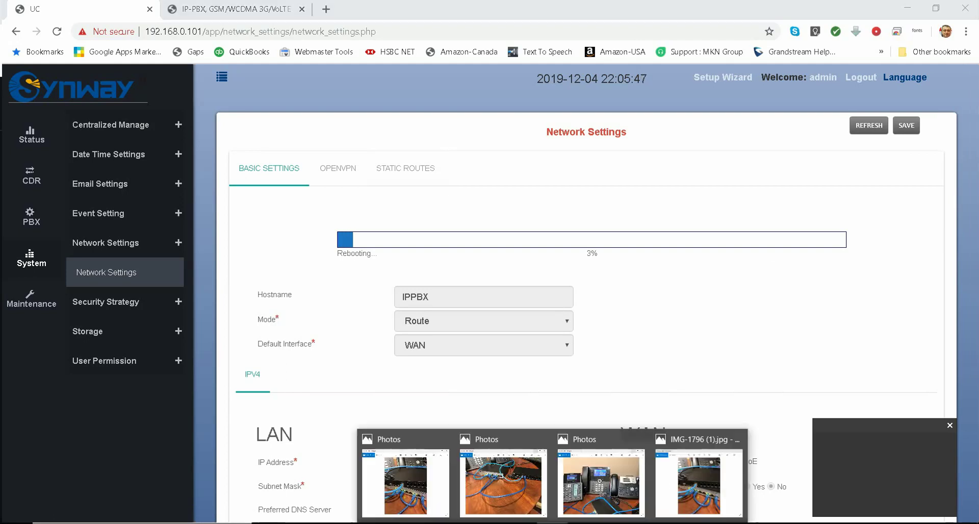
pyautogui.click(501, 478)
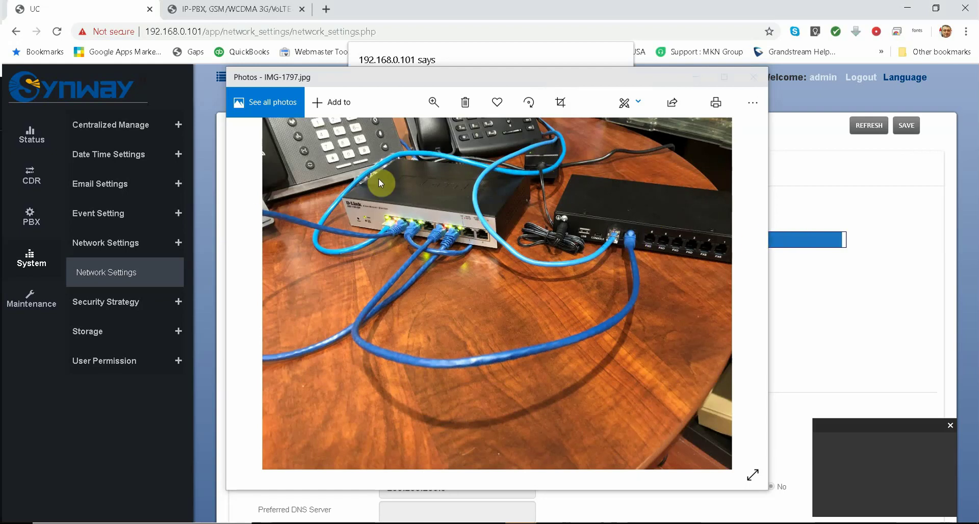
# Step: Dismiss the new-IP notice and replace the old address with 192.168.2.216 in the address bar
pyautogui.click(893, 357)
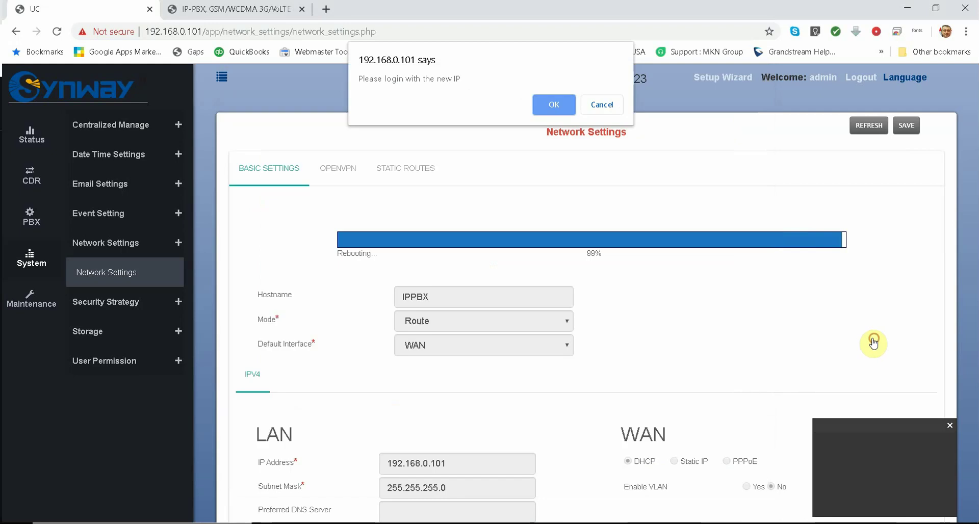
pyautogui.click(553, 105)
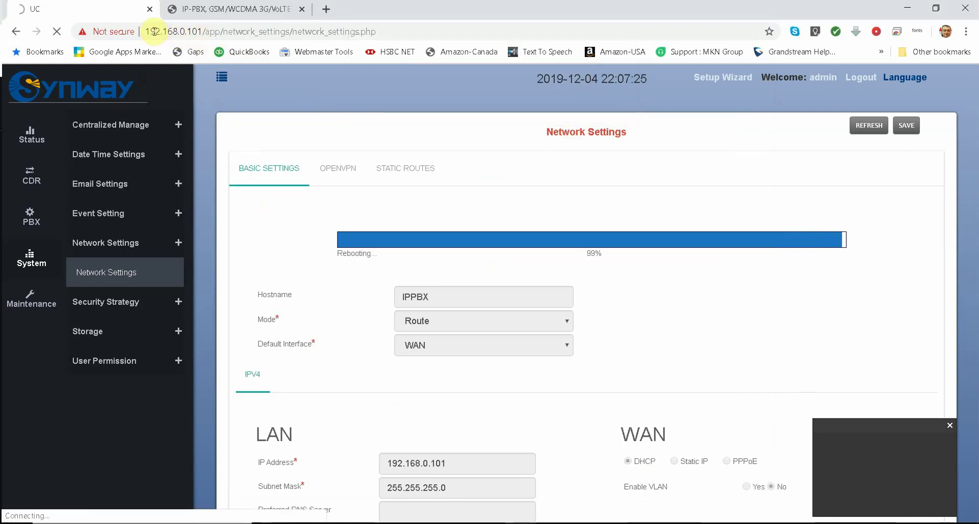
pyautogui.moveTo(149, 31); pyautogui.dragTo(456, 16)
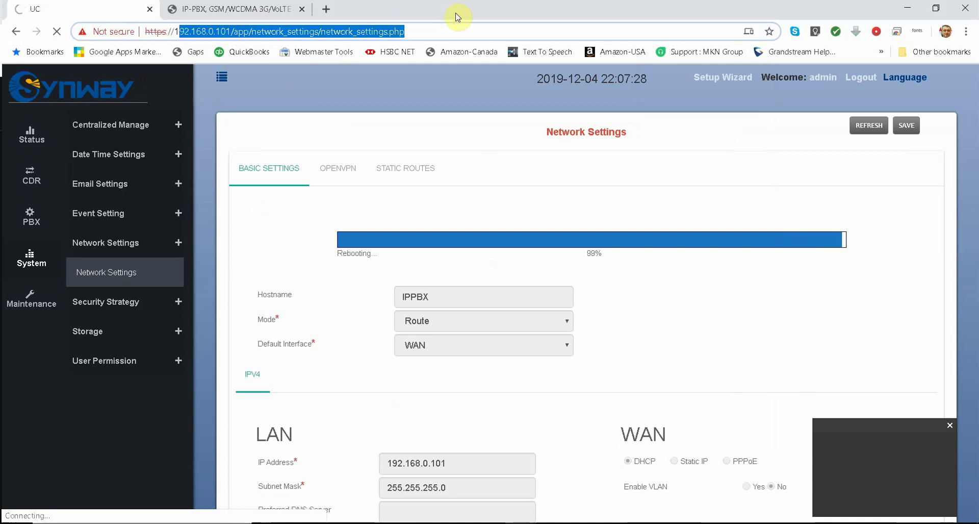
pyautogui.press('BackSpace')
pyautogui.press('BackSpace')
pyautogui.press('BackSpace')
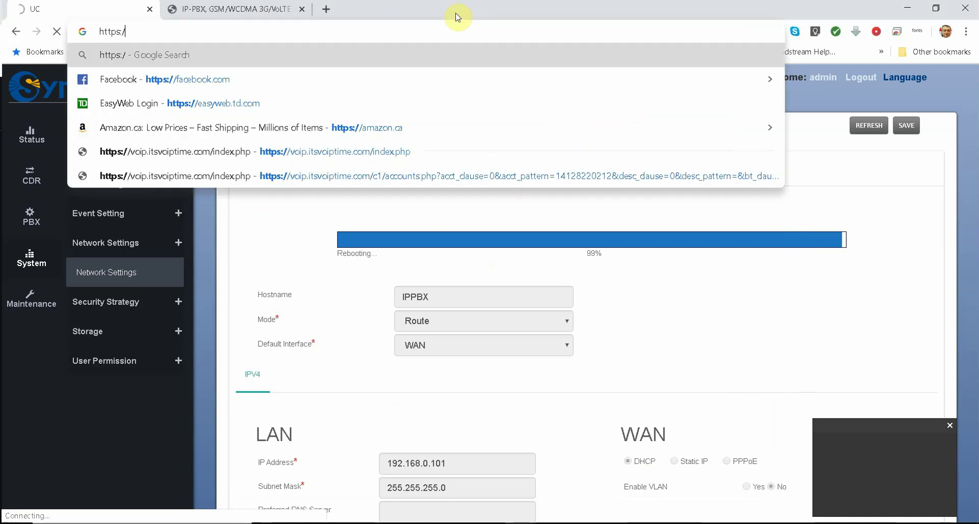
pyautogui.press('BackSpace')
pyautogui.press('BackSpace')
pyautogui.press('BackSpace')
pyautogui.press('BackSpace')
pyautogui.press('BackSpace')
pyautogui.press('BackSpace')
pyautogui.press('BackSpace')
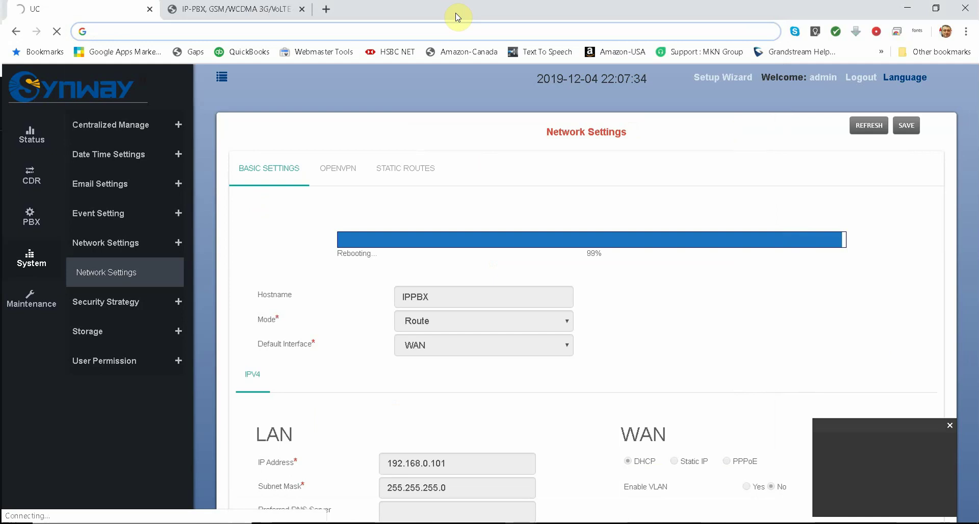
pyautogui.write('192.1')
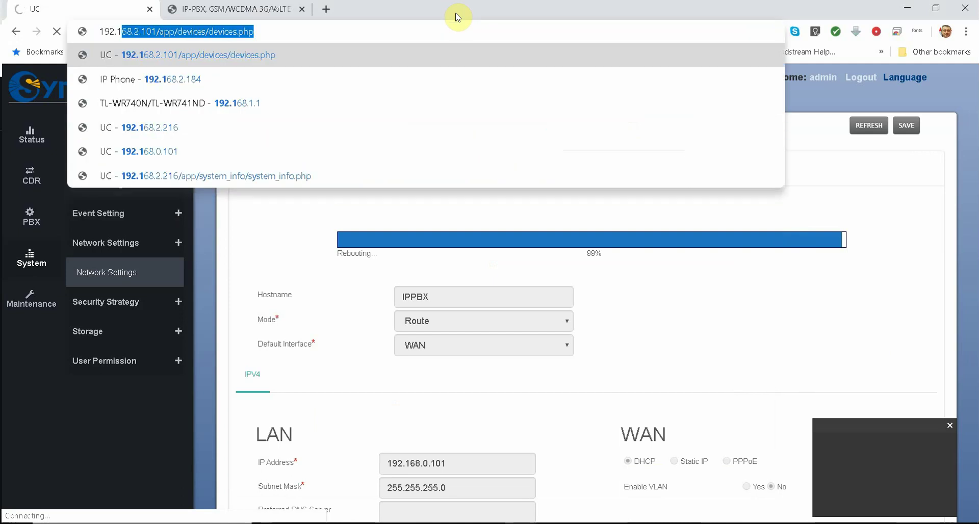
pyautogui.write('68.2.216')
# Step: Load 192.168.2.216 and proceed past the certificate warning
pyautogui.press('Return')
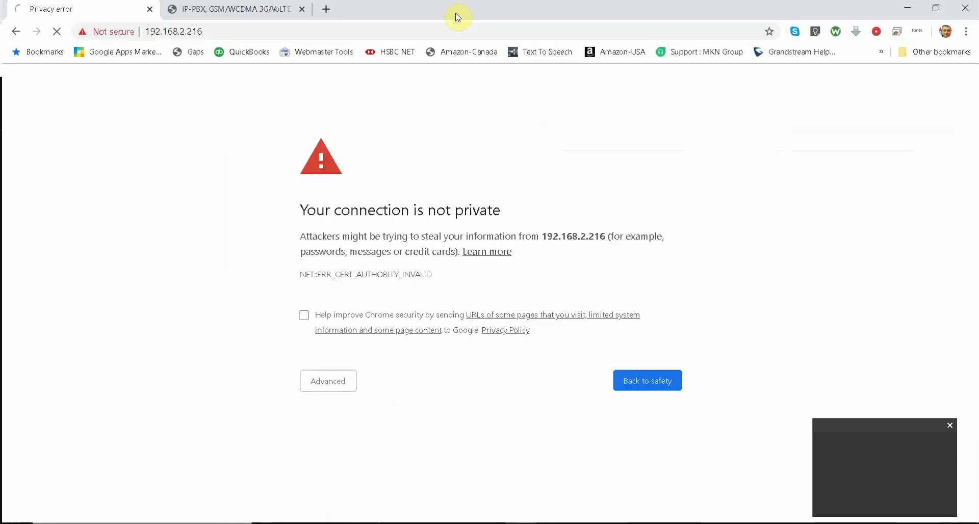
pyautogui.click(327, 380)
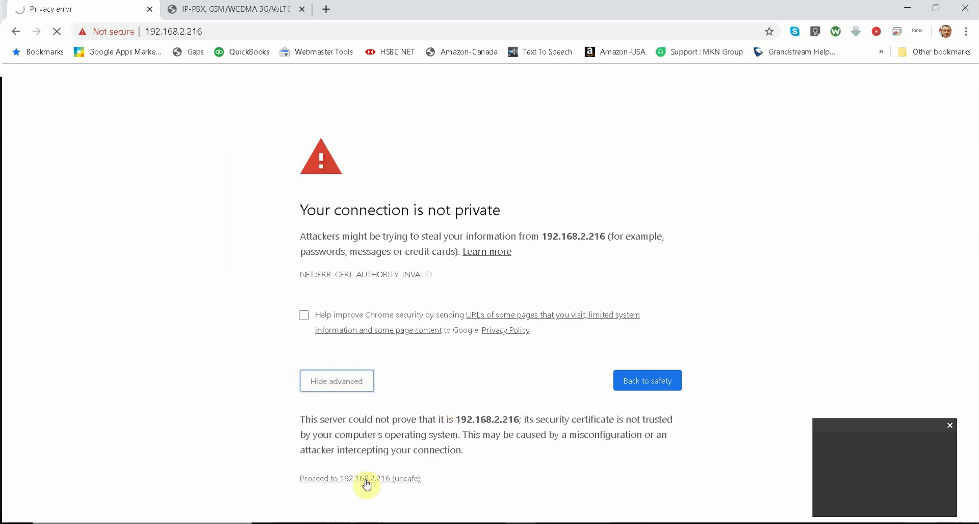
pyautogui.click(366, 480)
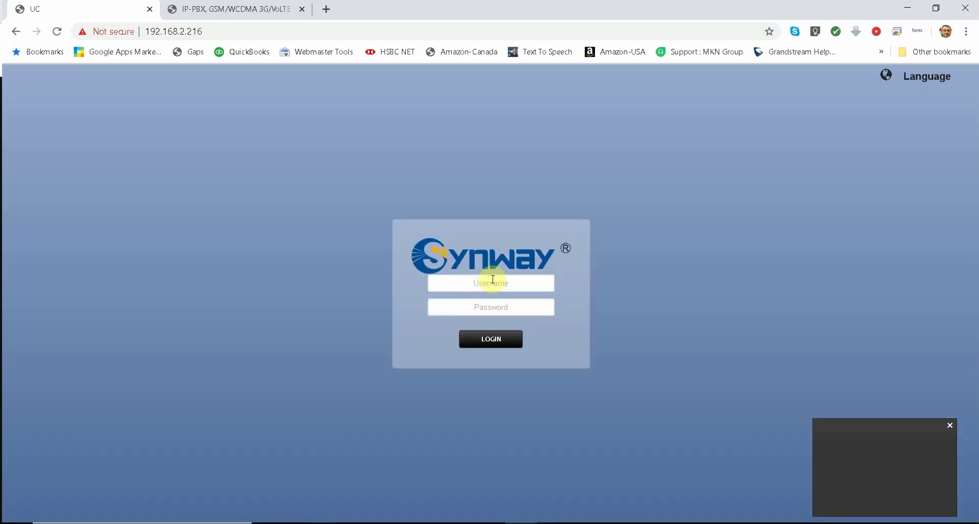
# Step: Log in as admin with the account password to reach System Info
pyautogui.click(492, 280)
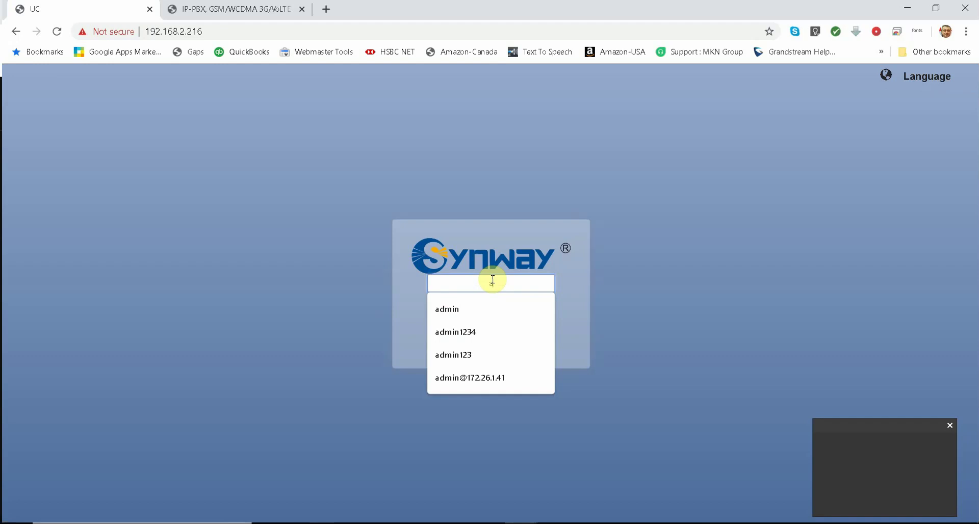
pyautogui.press('Tab')
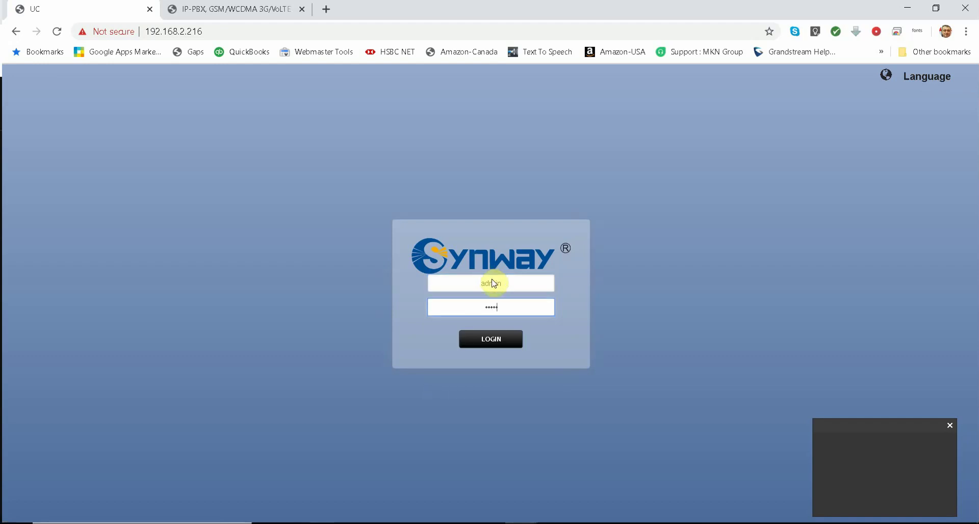
pyautogui.press('Return')
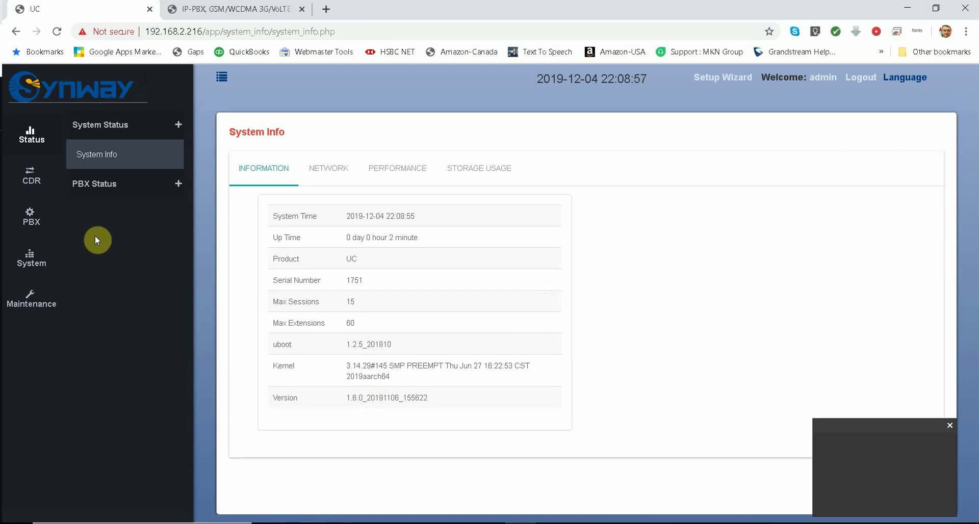
# Step: Open System > Network Settings and check that Route mode and DHCP range 192.168.0.105–192.168.0.120 persisted
pyautogui.click(25, 263)
pyautogui.click(120, 245)
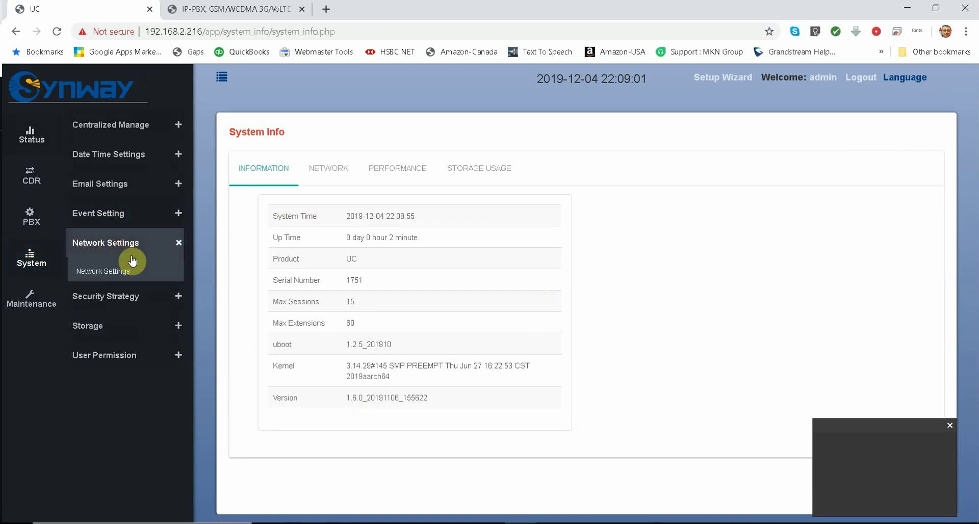
pyautogui.click(126, 273)
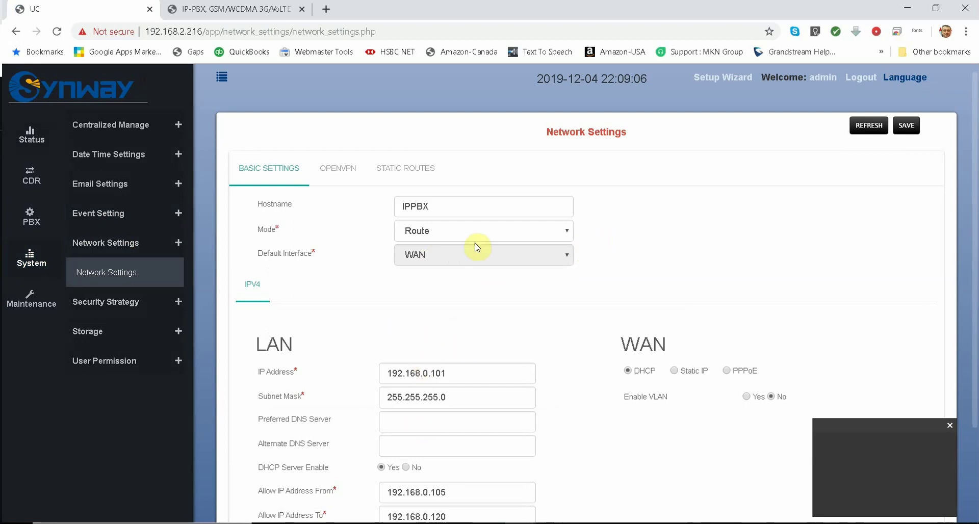
pyautogui.scroll(-3, 474, 327)
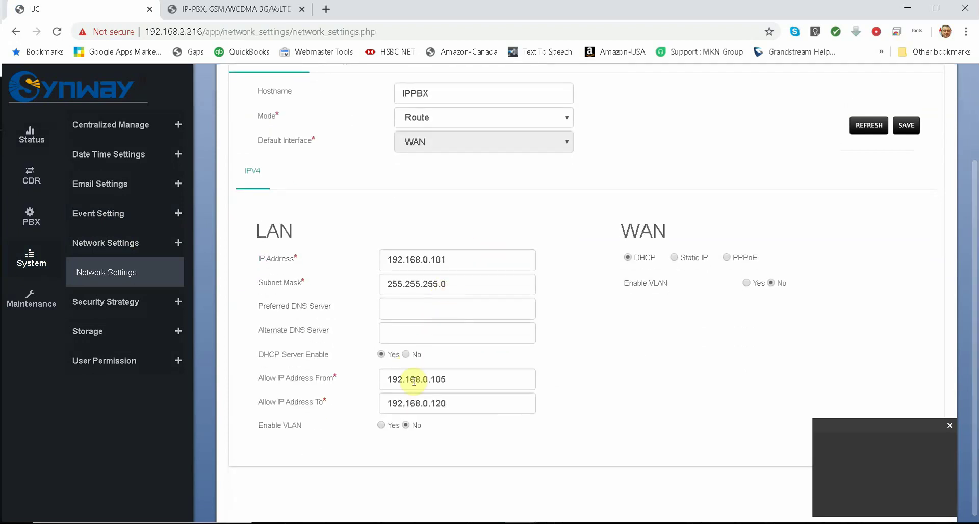
pyautogui.scroll(3, 503, 395)
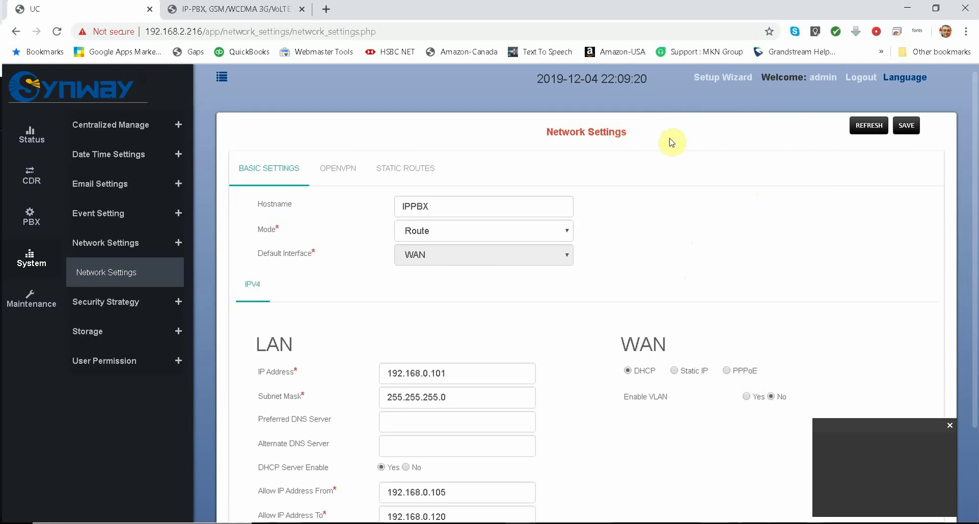
# Step: Launch the Setup Wizard, choose time zone GMT-5:00, and enable manual time editing
pyautogui.click(731, 82)
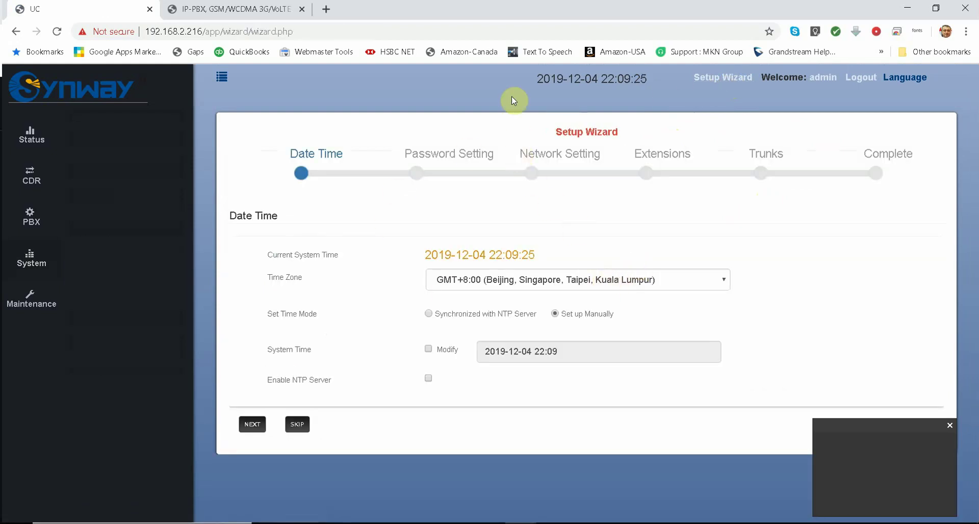
pyautogui.click(512, 61)
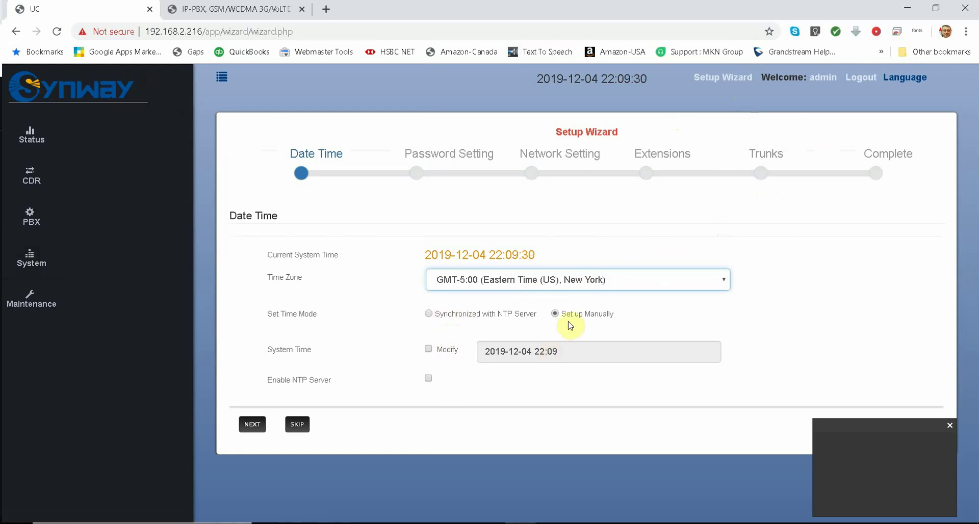
pyautogui.click(521, 352)
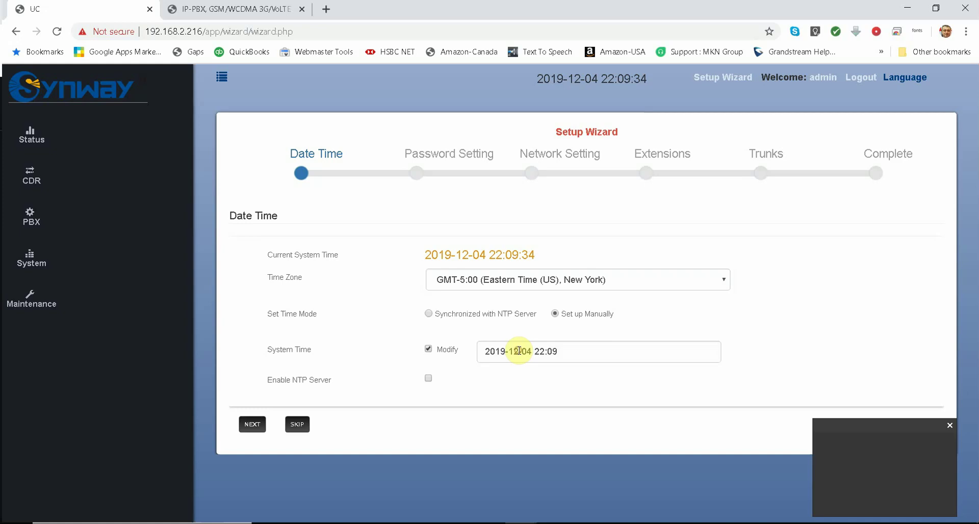
# Step: Set the system date to the 3rd and the time to 09:20
pyautogui.click(519, 351)
pyautogui.click(538, 213)
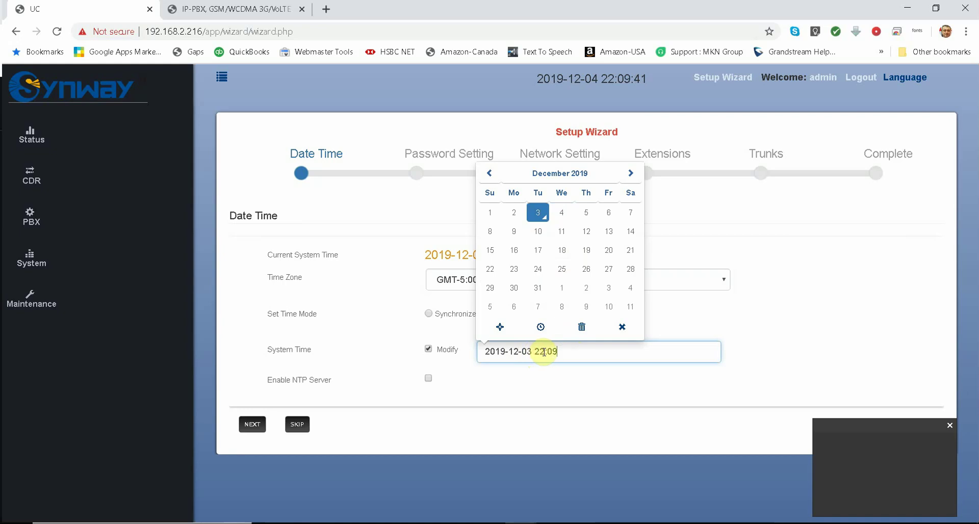
pyautogui.doubleClick(544, 352)
pyautogui.write('09')
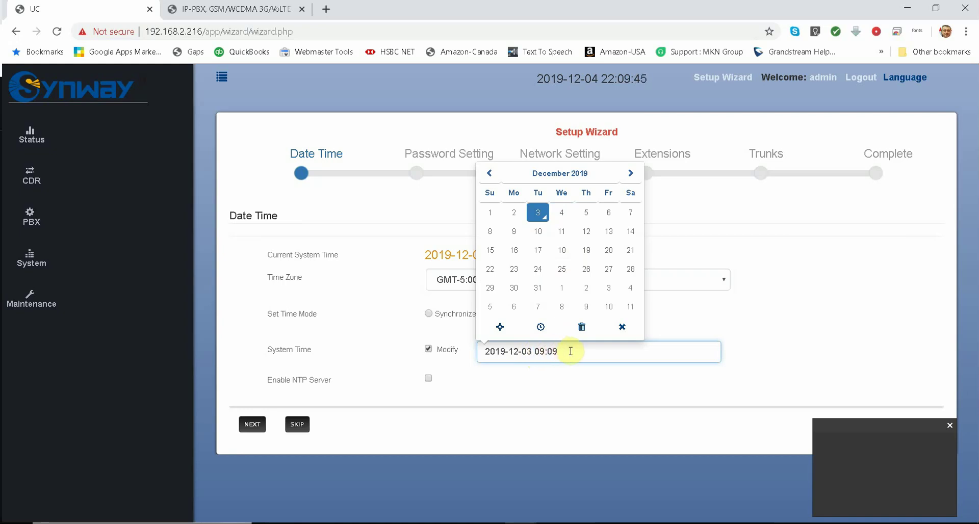
pyautogui.hotkey('shift', 'Left')
pyautogui.press('BackSpace')
pyautogui.press('BackSpace')
pyautogui.write('20')
pyautogui.click(549, 390)
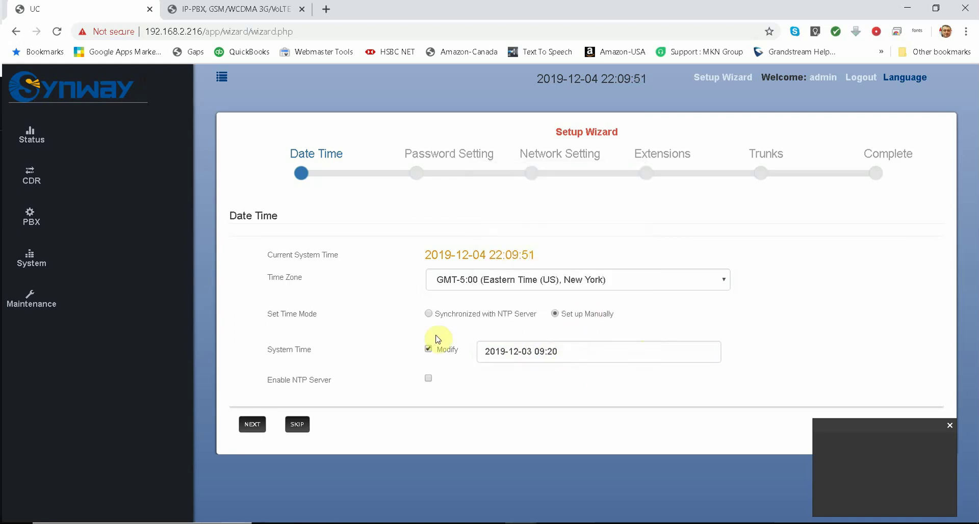
# Step: Advance to Password Setting and enter the new admin password in the first field
pyautogui.click(251, 425)
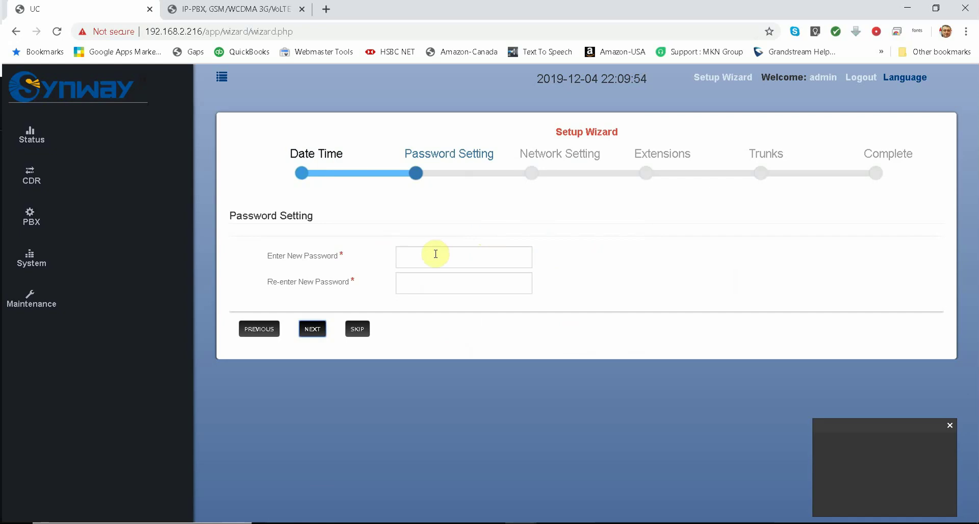
pyautogui.click(435, 254)
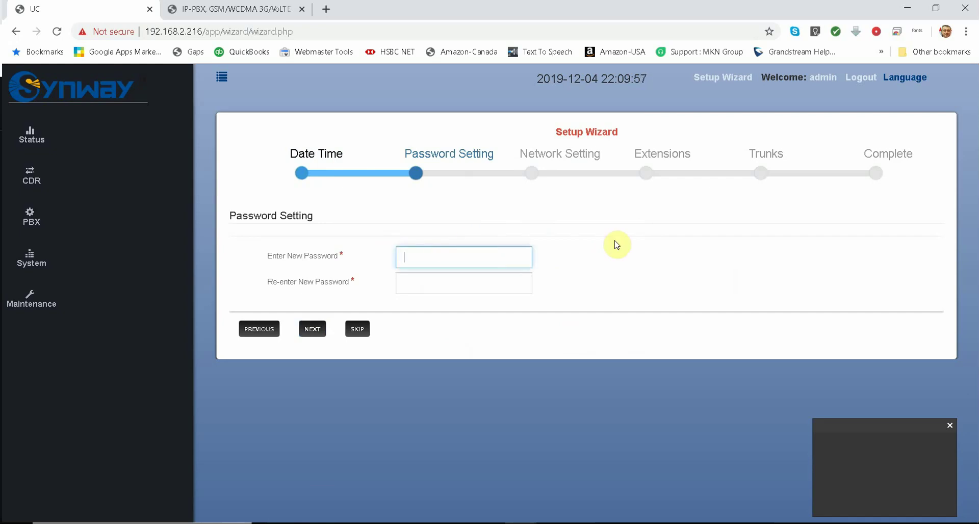
pyautogui.write('•••••••••')
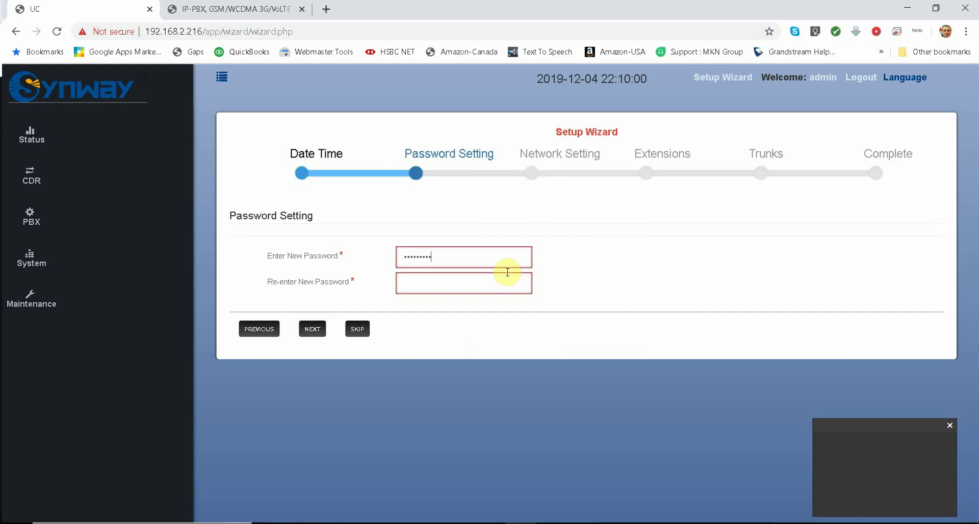
pyautogui.click(482, 280)
# Step: Re-enter the new password to confirm it and continue to Network Setting
pyautogui.write('•••••••••')
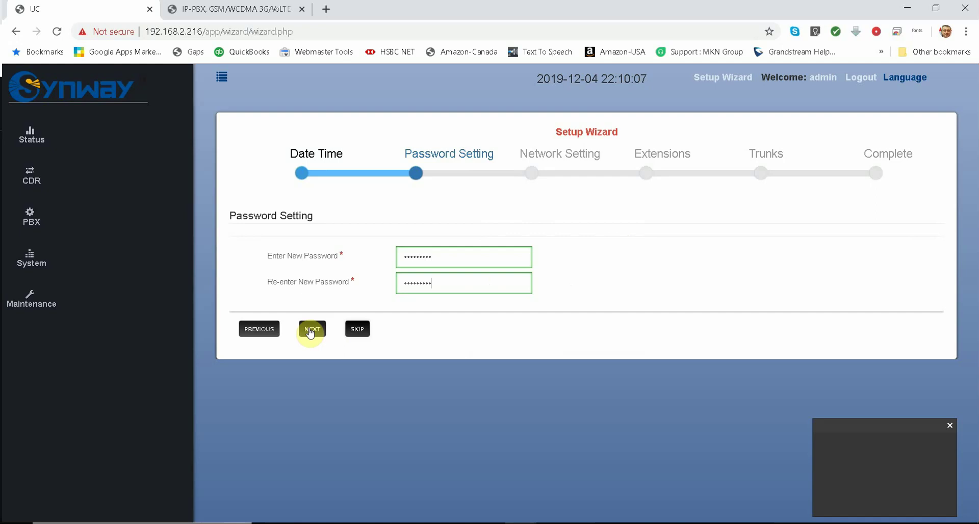
pyautogui.click(312, 329)
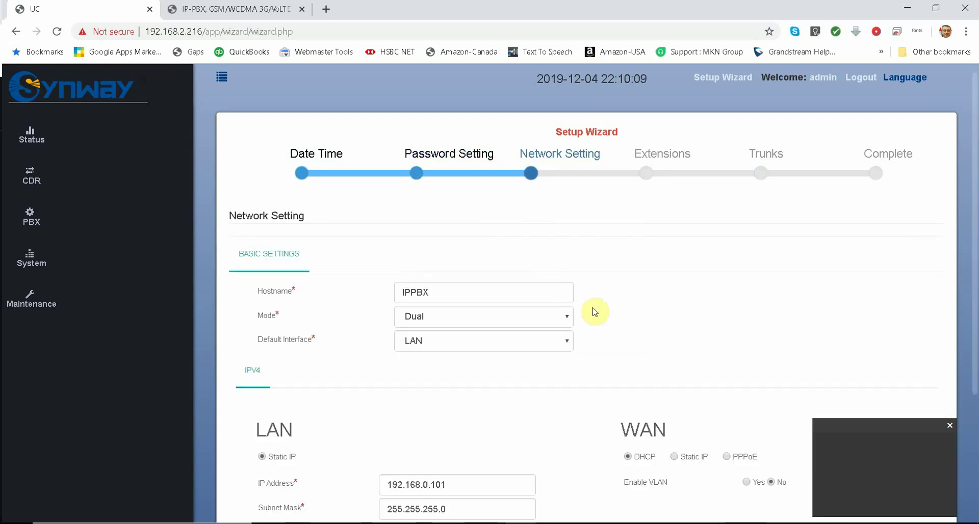
pyautogui.scroll(-3, 590, 313)
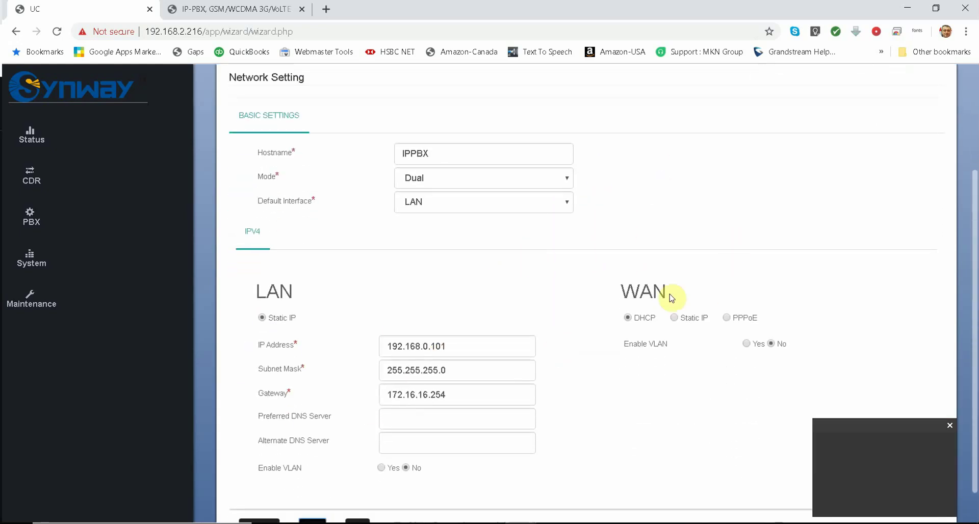
pyautogui.scroll(-1, 663, 293)
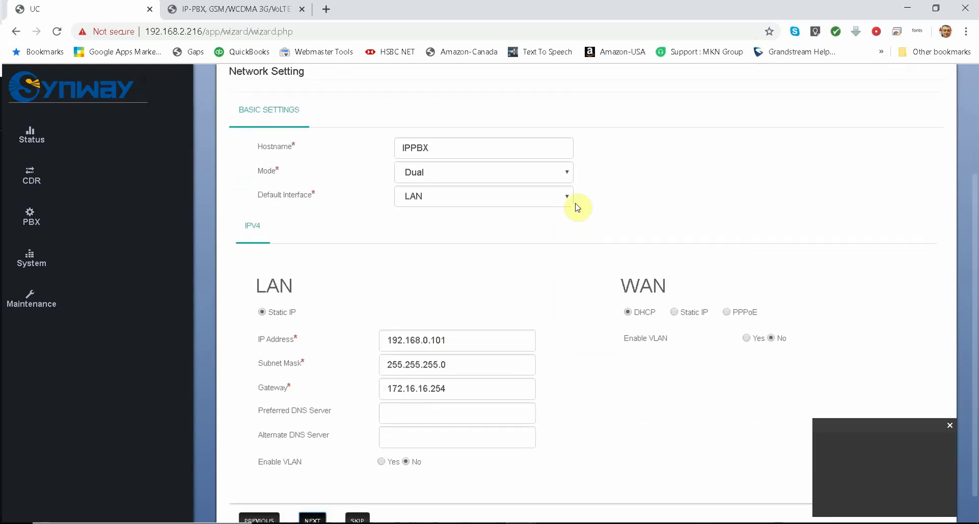
# Step: Switch the network mode from Dual to Route and continue to Extensions
pyautogui.click(434, 177)
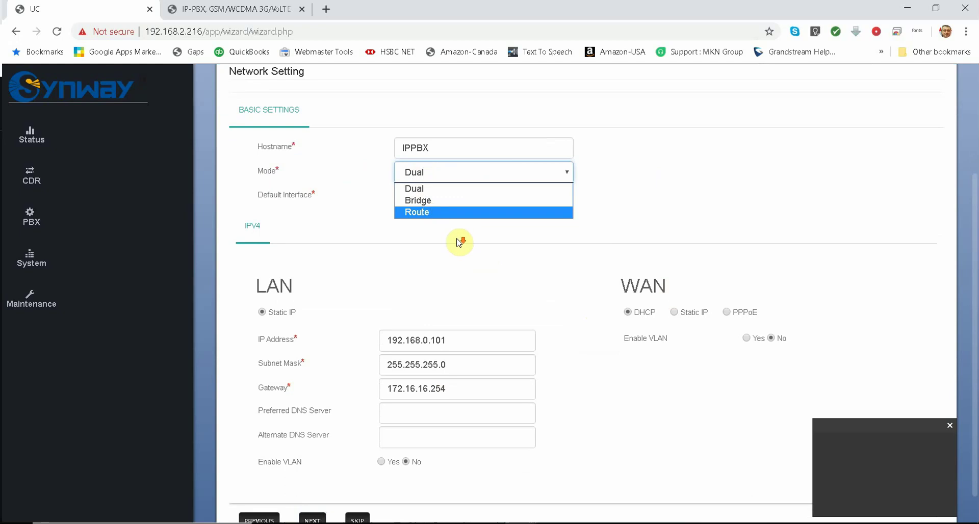
pyautogui.click(449, 212)
pyautogui.scroll(-1, 527, 221)
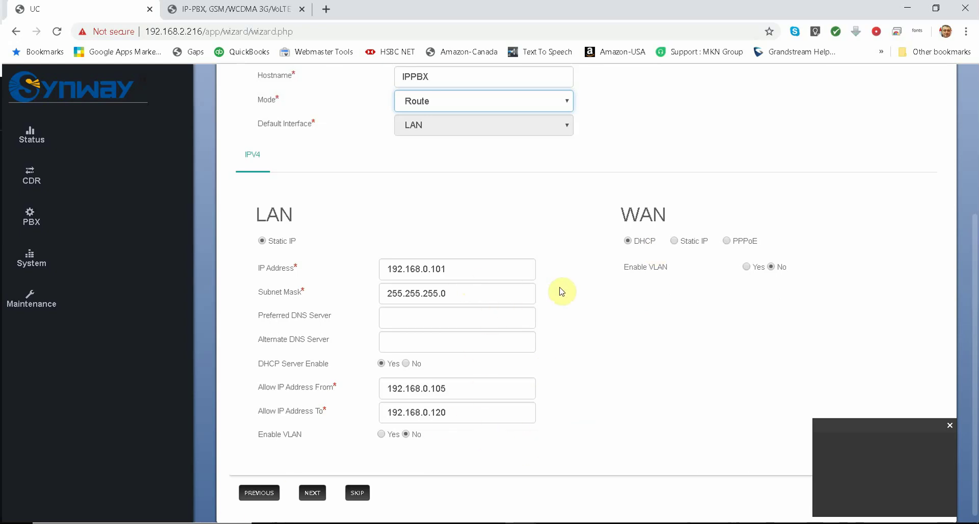
pyautogui.click(313, 496)
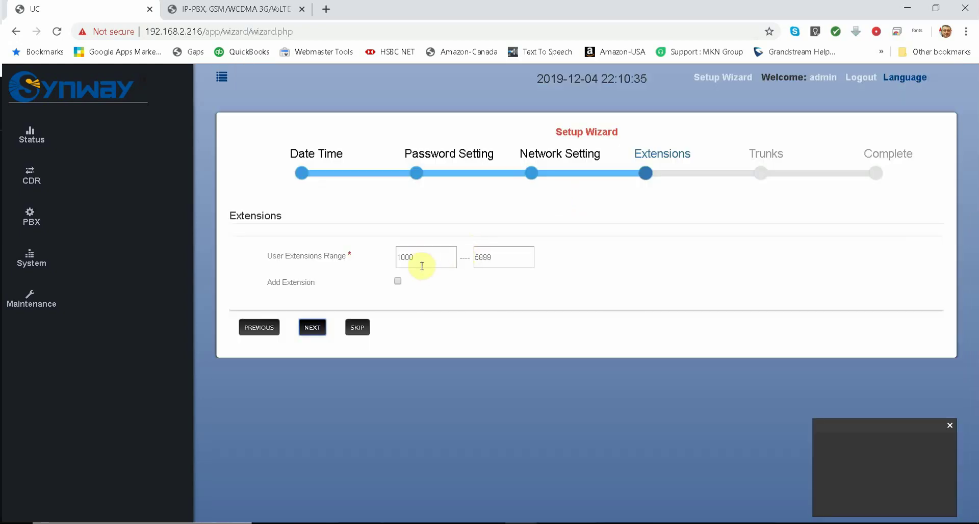
# Step: Set the user extension range from 20 to 50
pyautogui.click(423, 257)
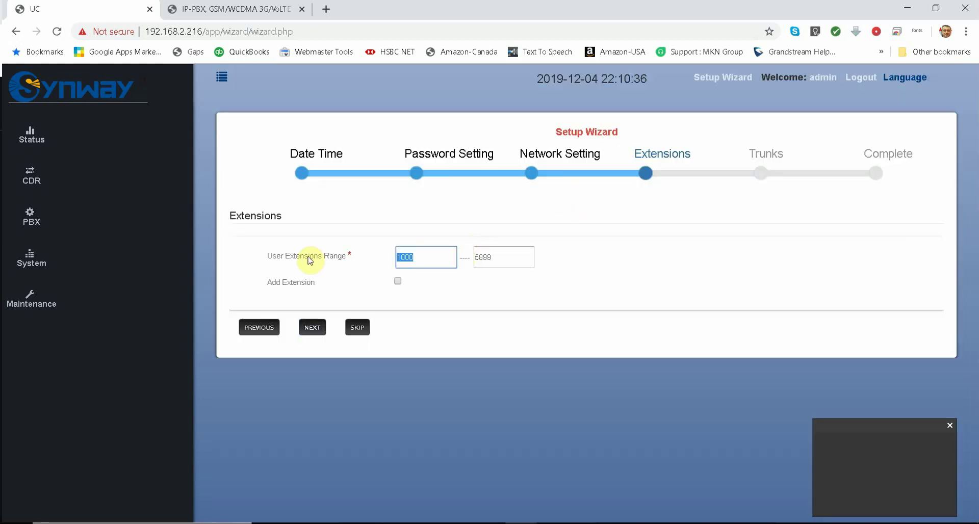
pyautogui.write('20')
pyautogui.click(479, 257)
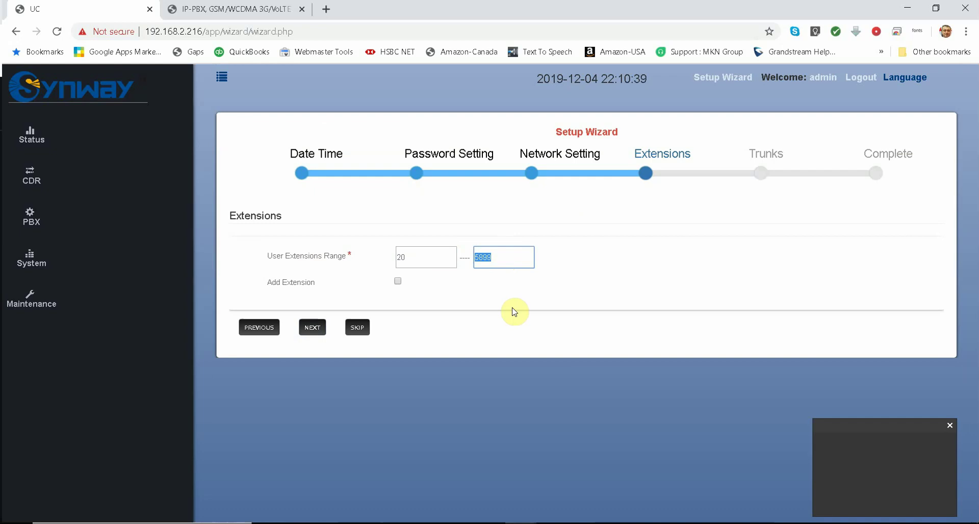
pyautogui.write('50')
# Step: Create 5 extensions starting at 20 and continue to the Trunks step
pyautogui.click(398, 281)
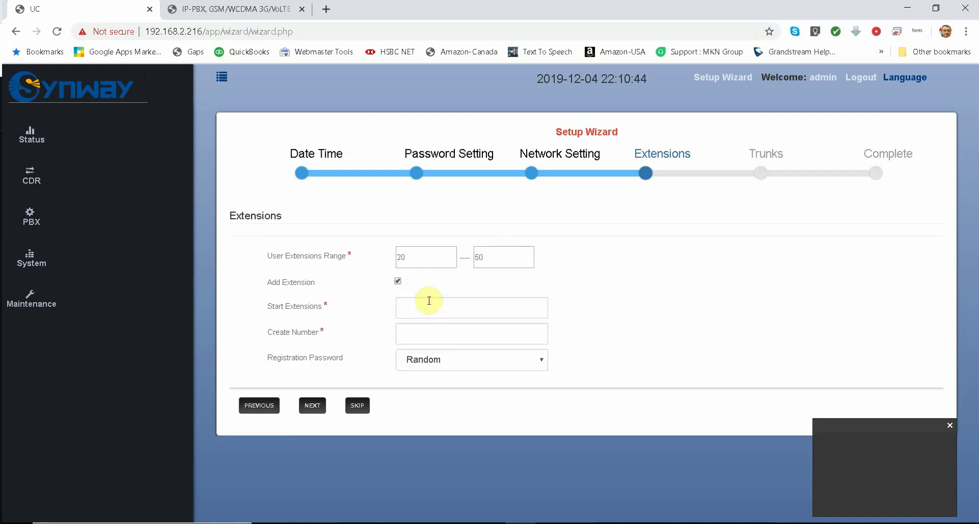
pyautogui.click(429, 301)
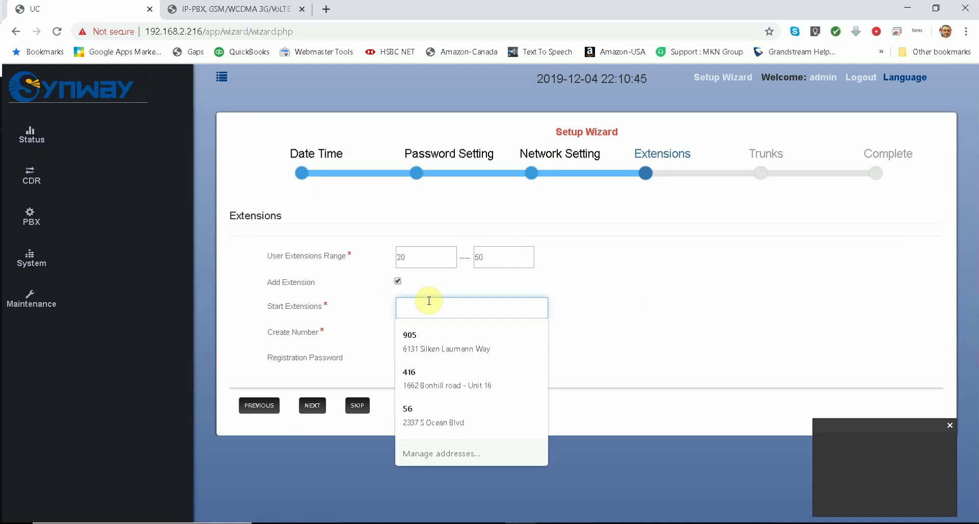
pyautogui.write('20')
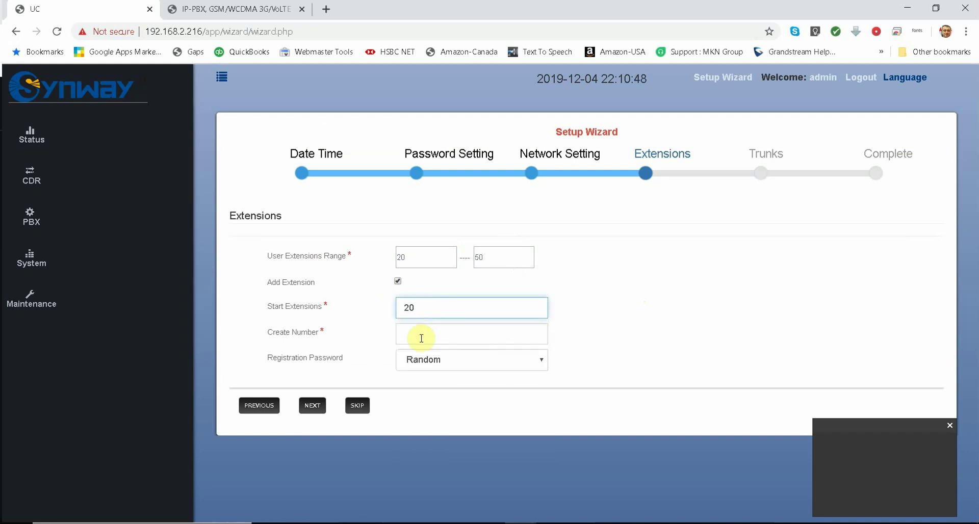
pyautogui.click(422, 338)
pyautogui.write('5')
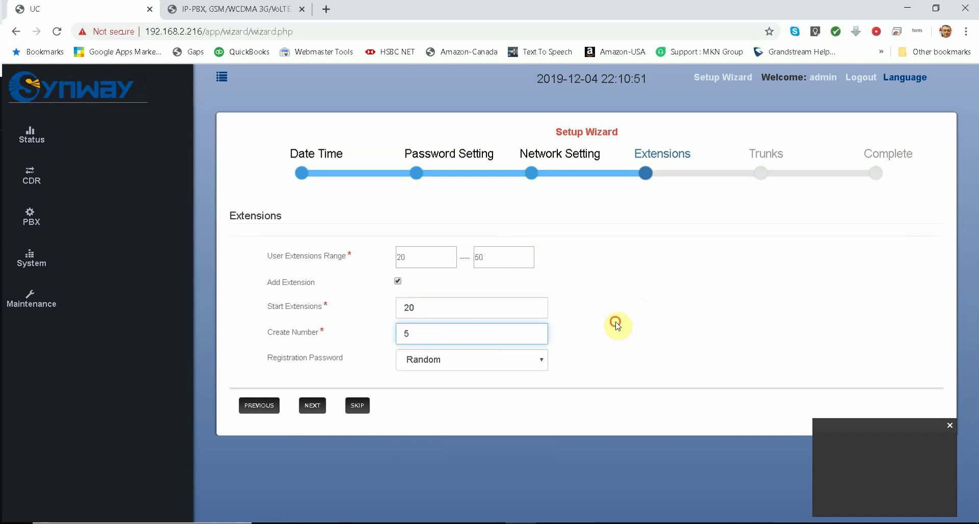
pyautogui.click(295, 364)
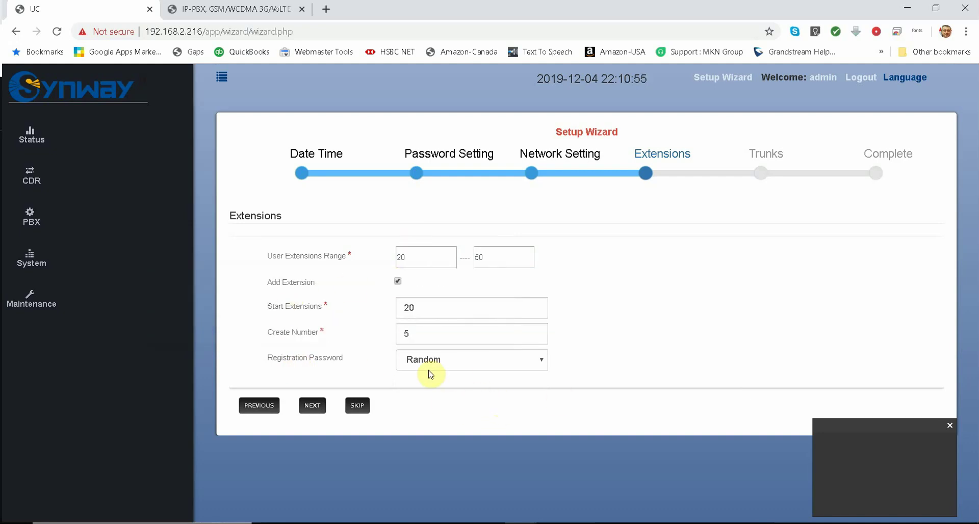
pyautogui.click(312, 405)
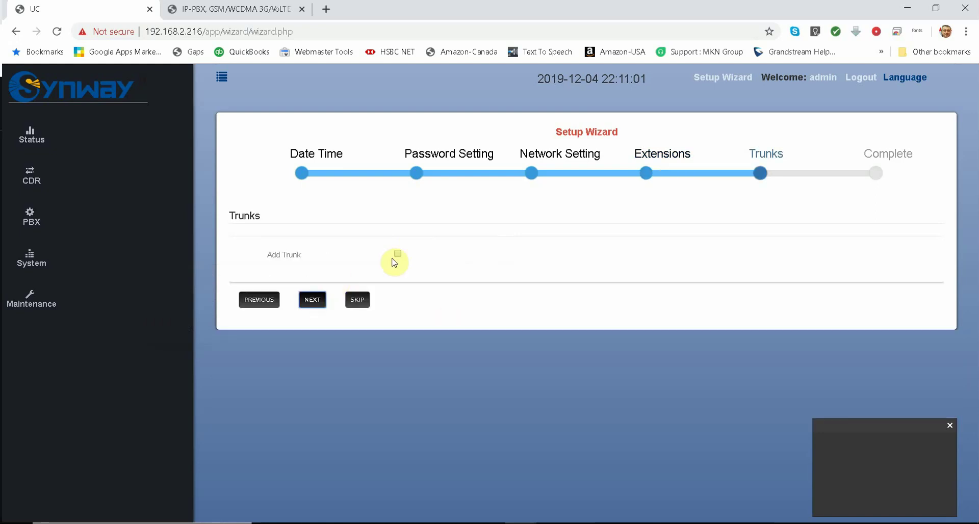
# Step: Add a trunk named MKN with Register set to True, then open a new browser tab
pyautogui.click(398, 254)
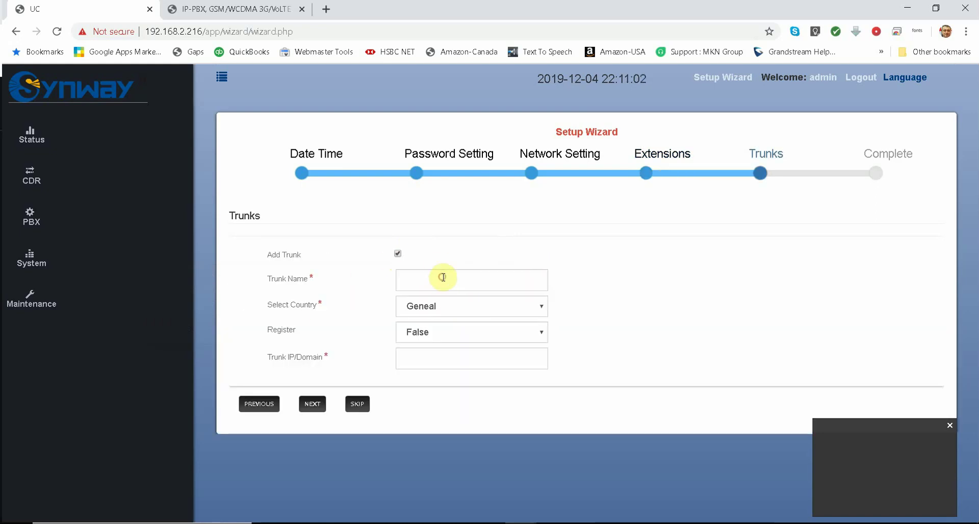
pyautogui.click(444, 277)
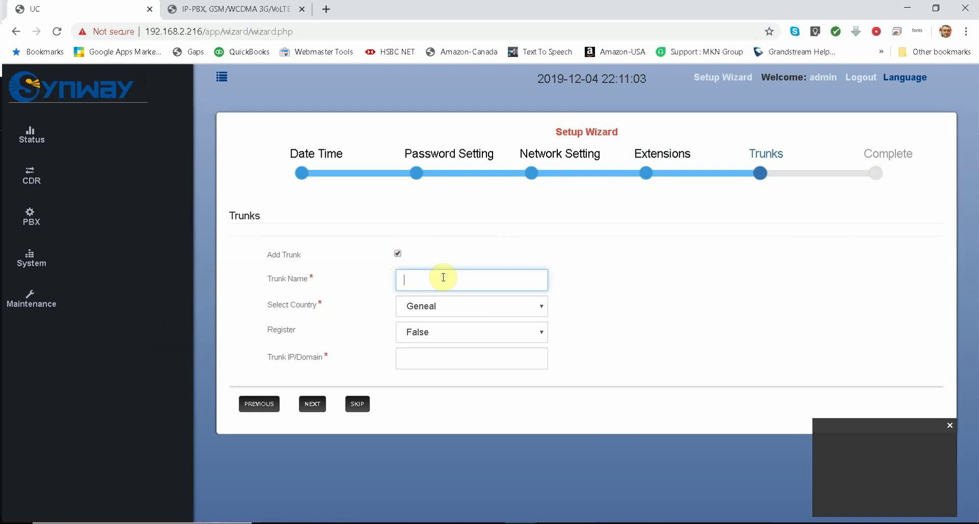
pyautogui.write('MKN')
pyautogui.click(449, 337)
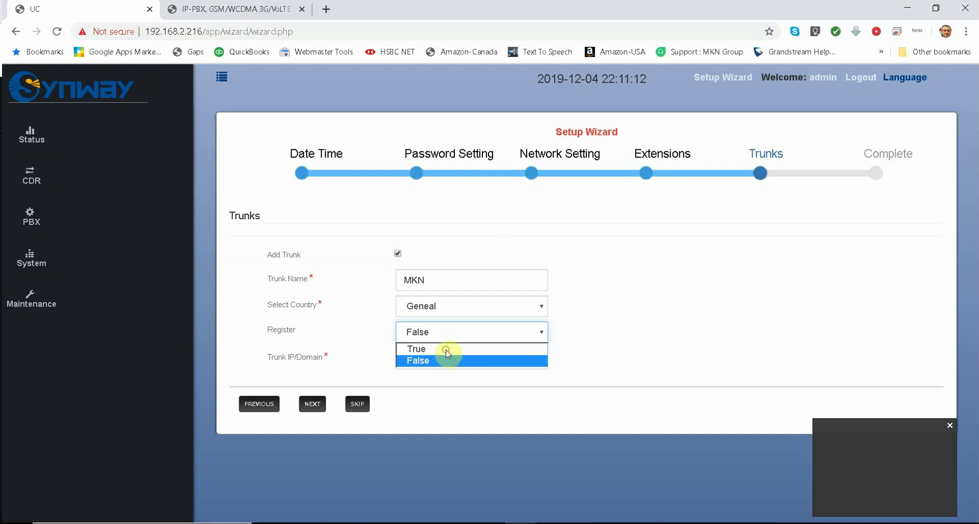
pyautogui.click(442, 346)
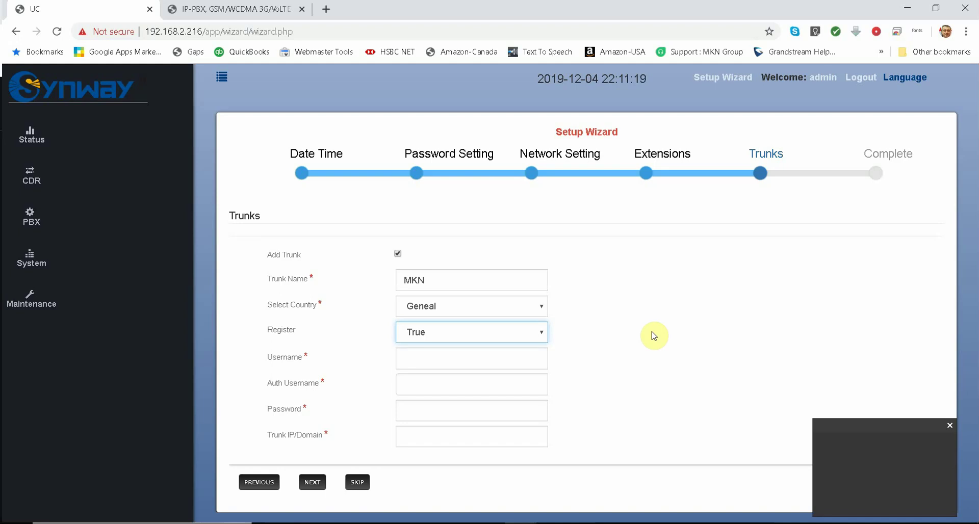
pyautogui.click(326, 9)
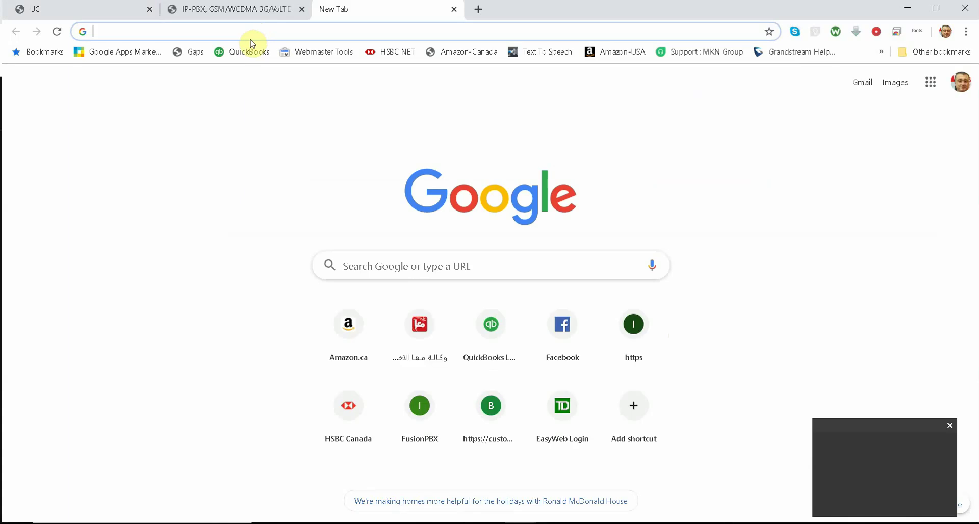
# Step: Load itsvoiptime.com to browse its business plans, then return to the PBX wizard
pyautogui.write('itsvoiptime.com')
pyautogui.press('Return')
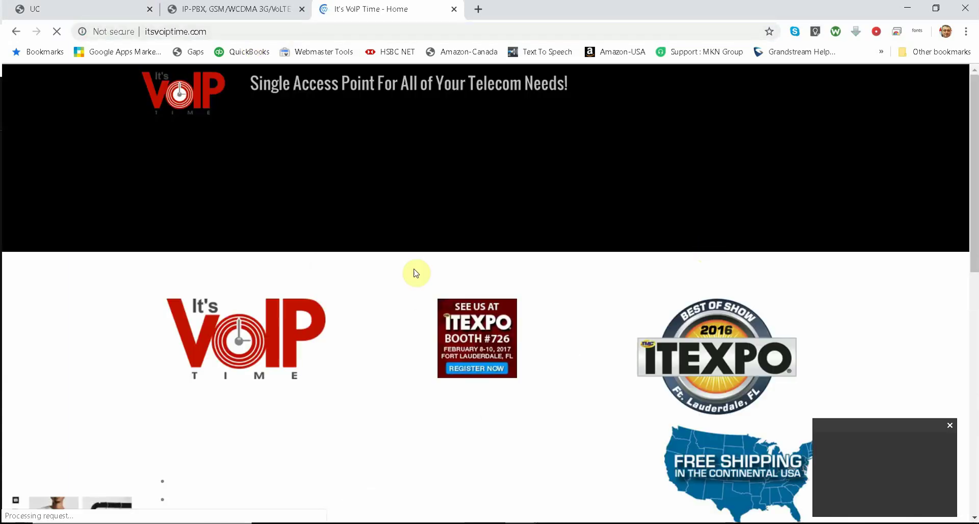
pyautogui.scroll(-6, 416, 273)
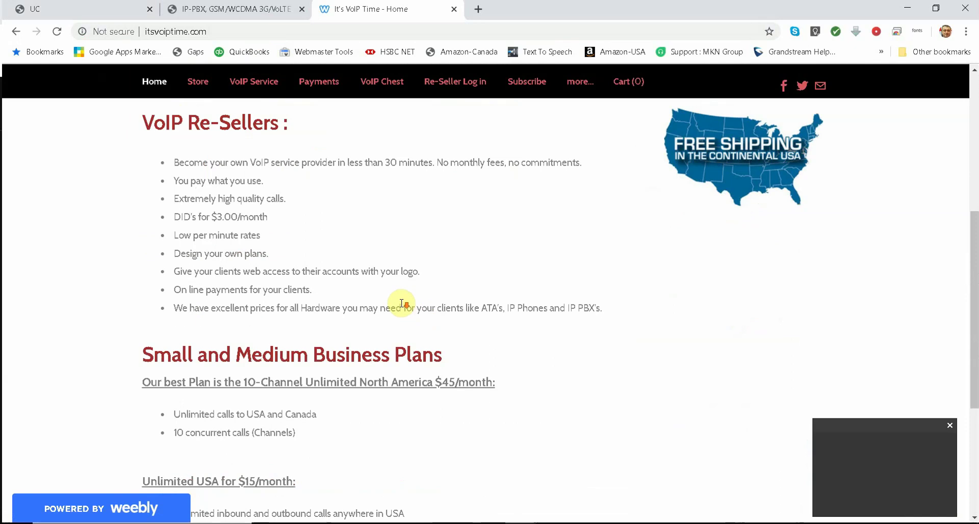
pyautogui.scroll(-5, 402, 304)
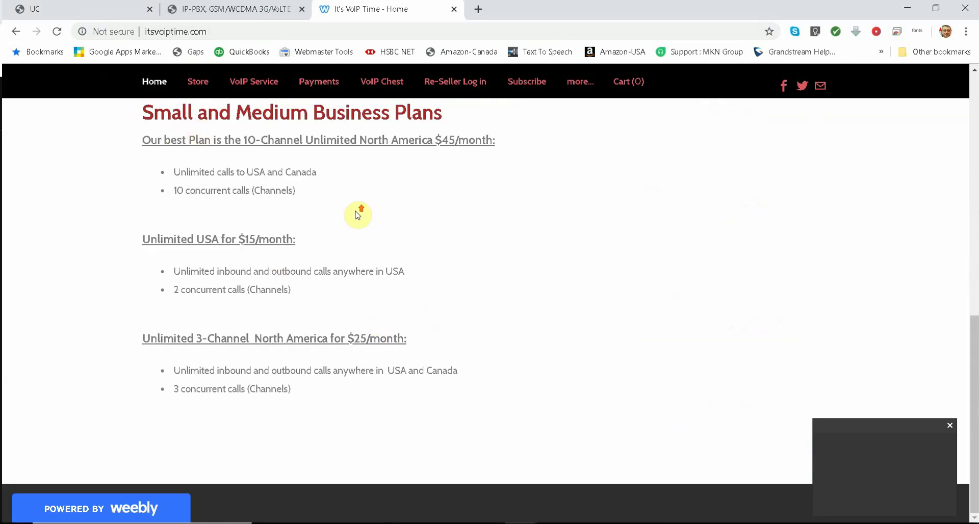
pyautogui.scroll(1, 358, 215)
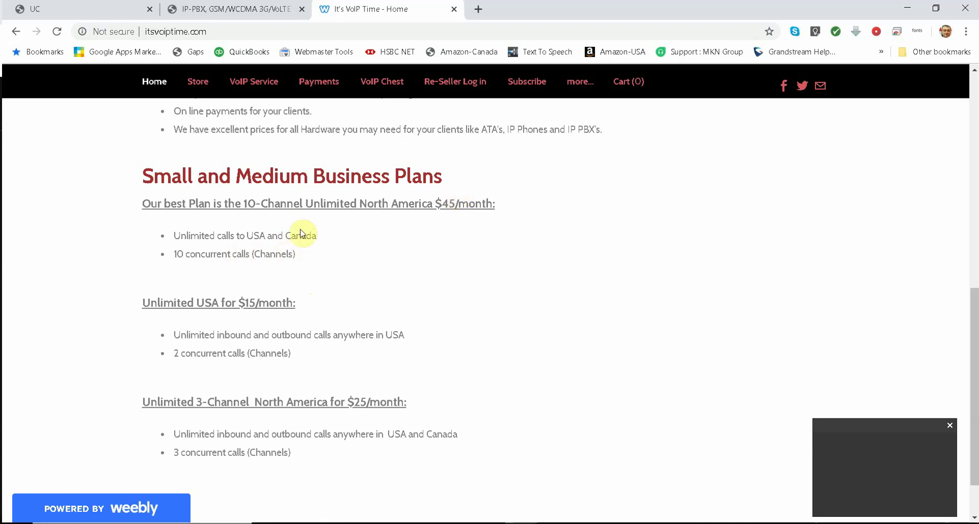
pyautogui.click(253, 9)
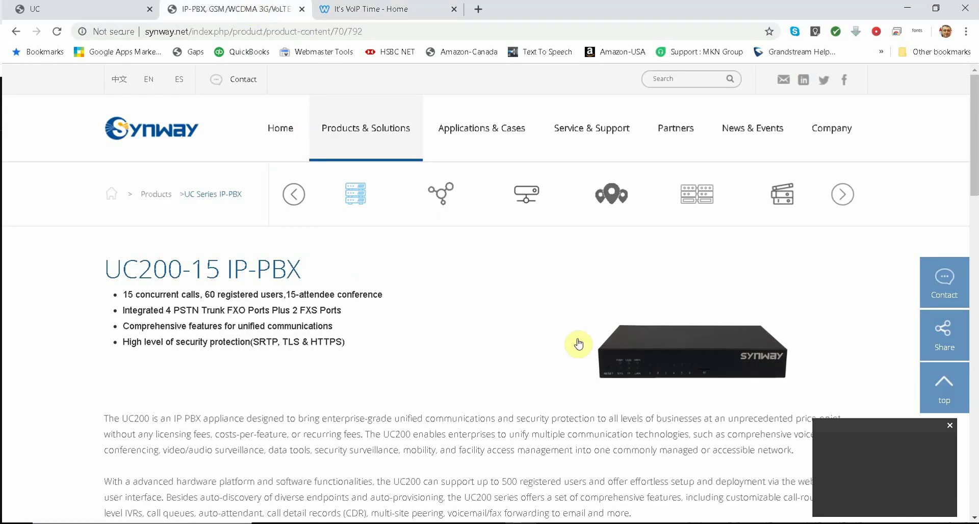
pyautogui.click(97, 9)
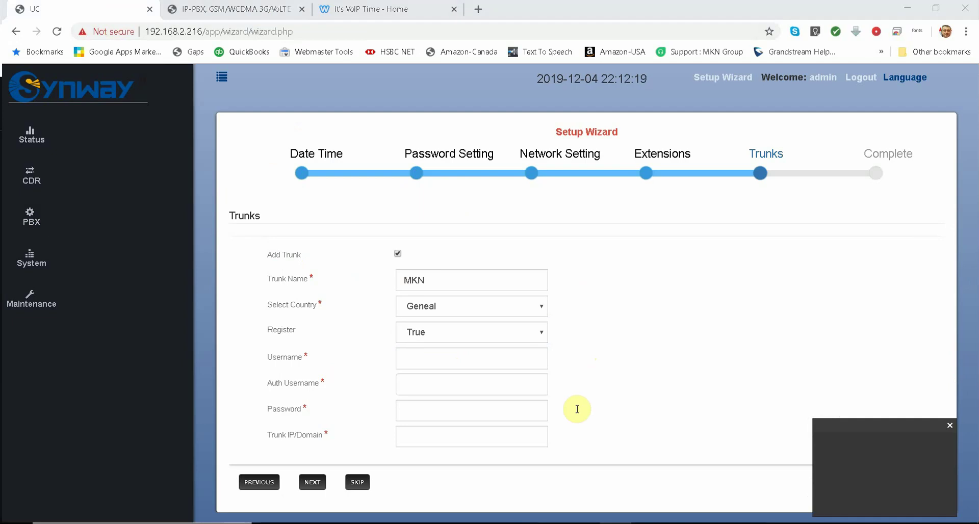
# Step: Fill the MKN trunk's Username and Auth Username with the SIP account username
pyautogui.rightClick(416, 355)
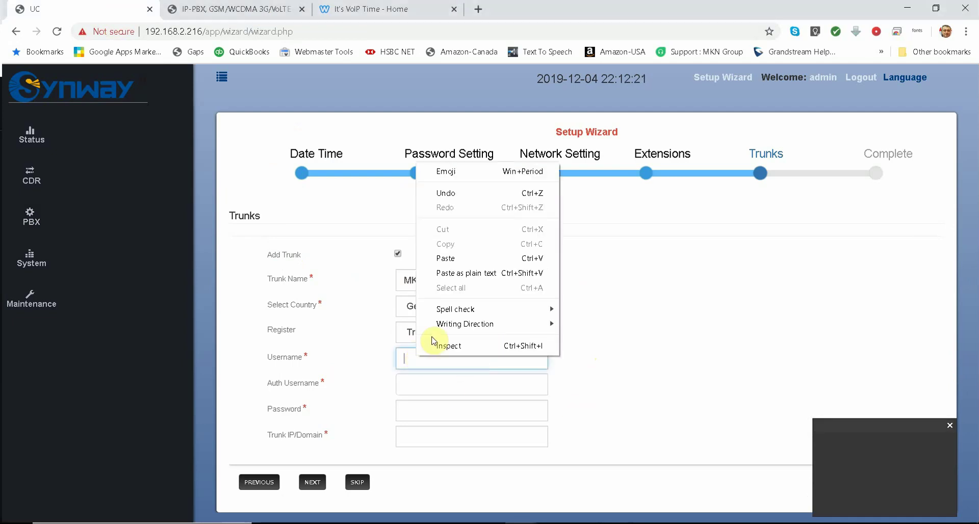
pyautogui.click(442, 256)
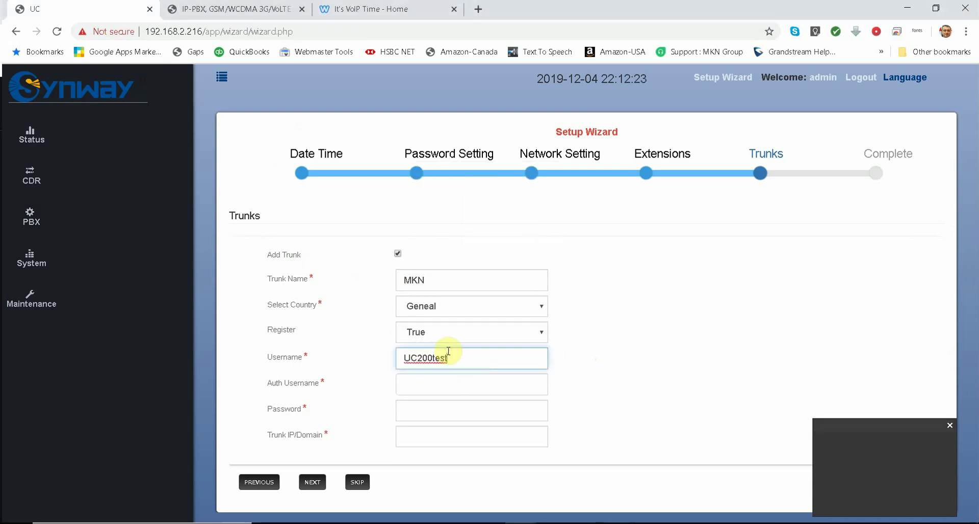
pyautogui.click(420, 386)
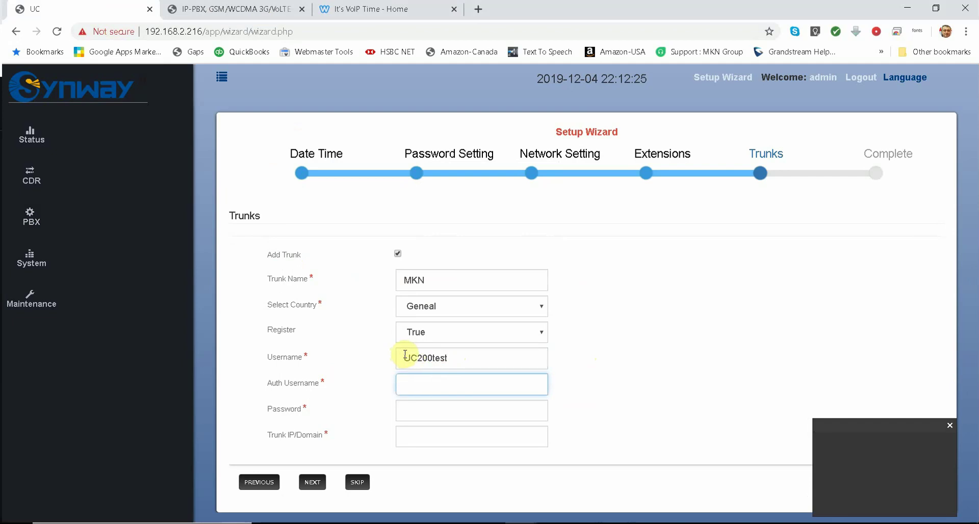
pyautogui.click(405, 356)
pyautogui.click(448, 357)
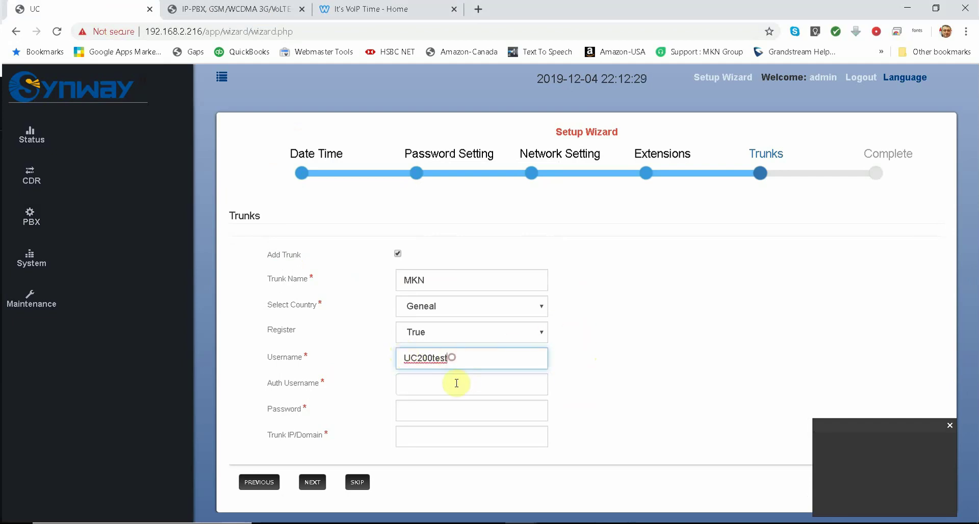
pyautogui.click(423, 388)
pyautogui.click(502, 307)
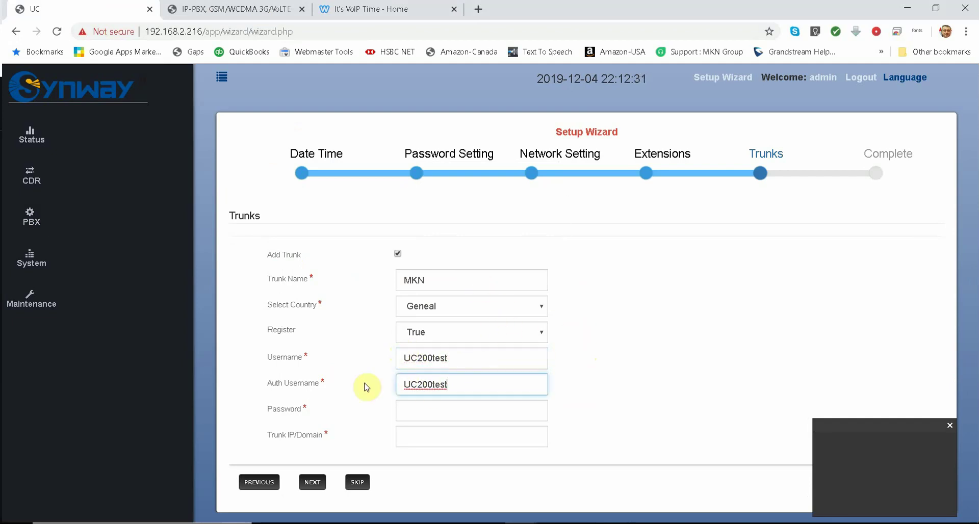
# Step: Enter the trunk password and domain voip.itsvoiptime.com, then advance to the Complete step
pyautogui.click(421, 402)
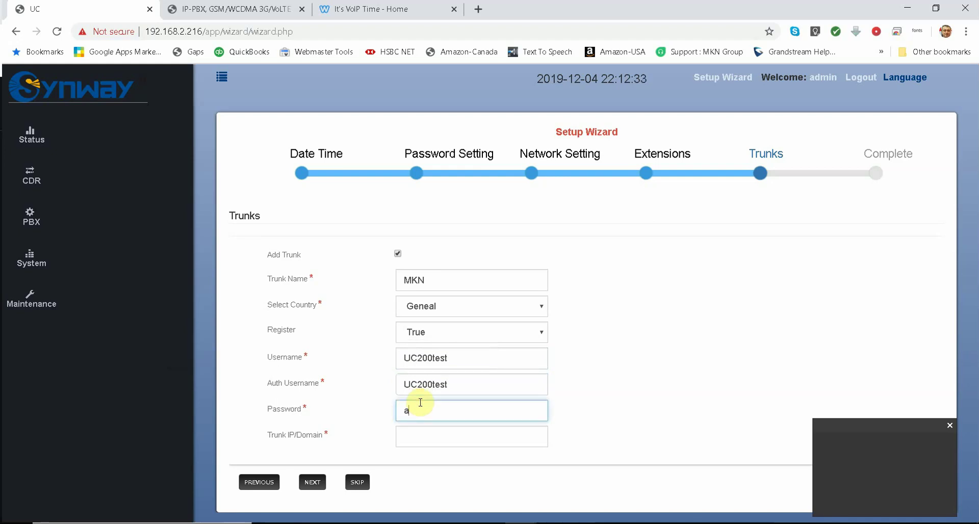
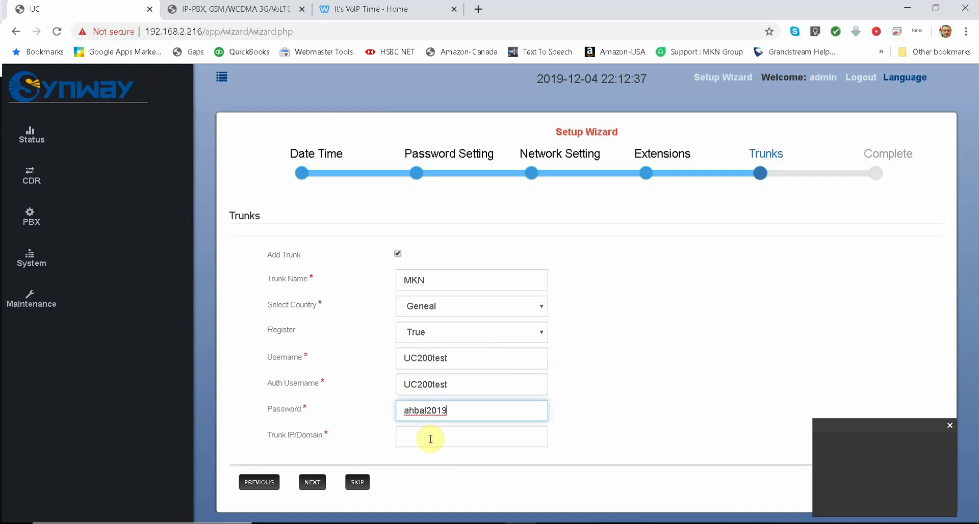
pyautogui.click(431, 439)
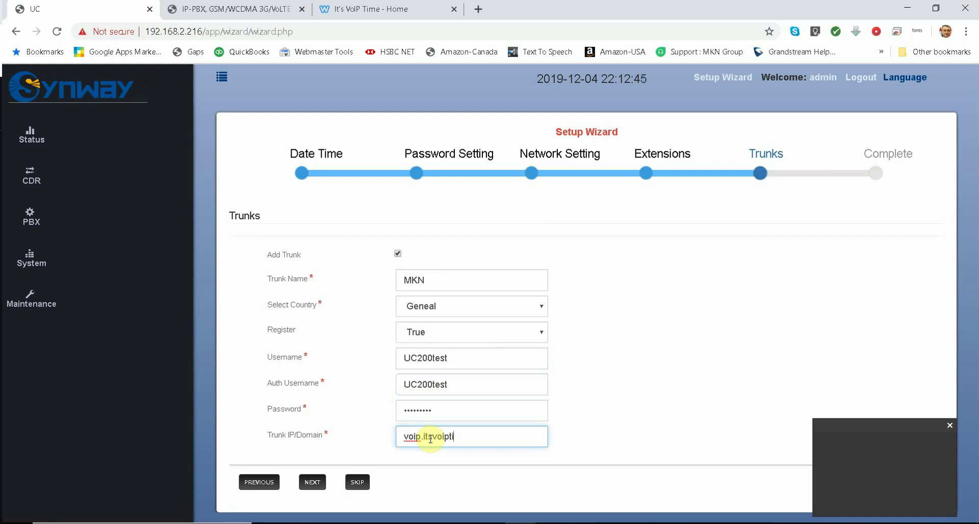
pyautogui.write('voip.itsvoiptime.com')
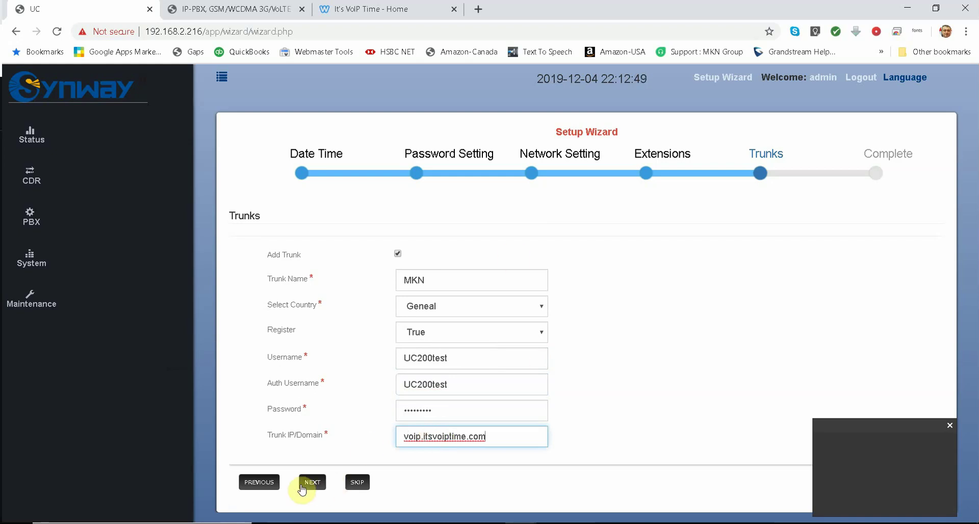
pyautogui.click(311, 483)
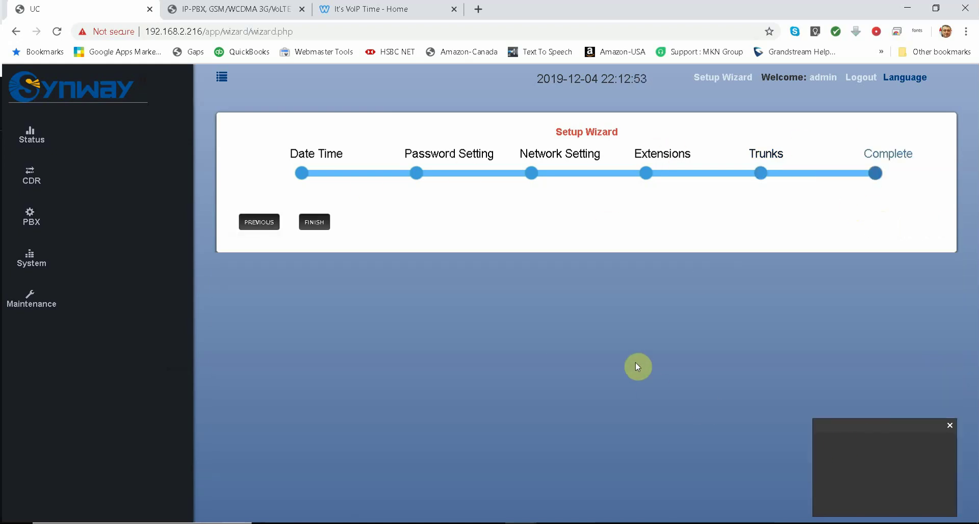
# Step: Finish and confirm the wizard, then proceed past the certificate warning to 192.168.2.216
pyautogui.click(315, 222)
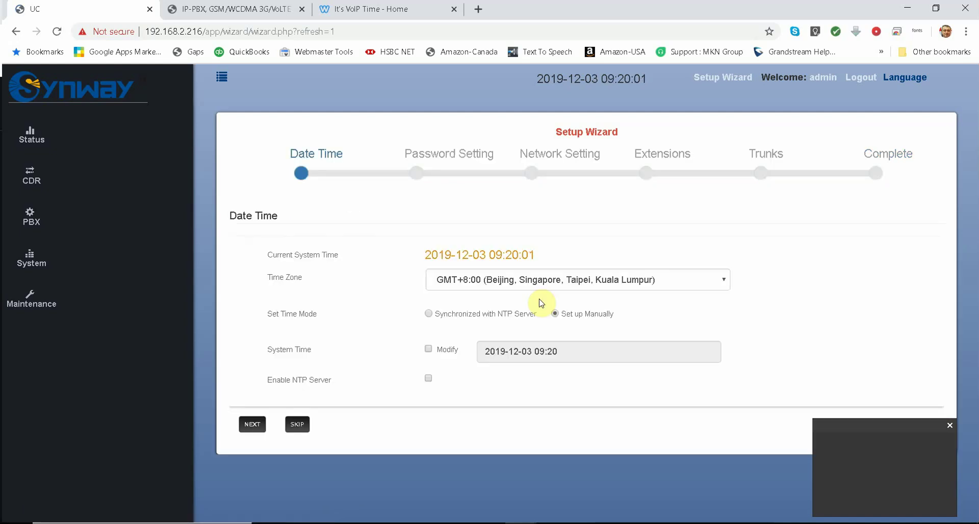
pyautogui.click(562, 121)
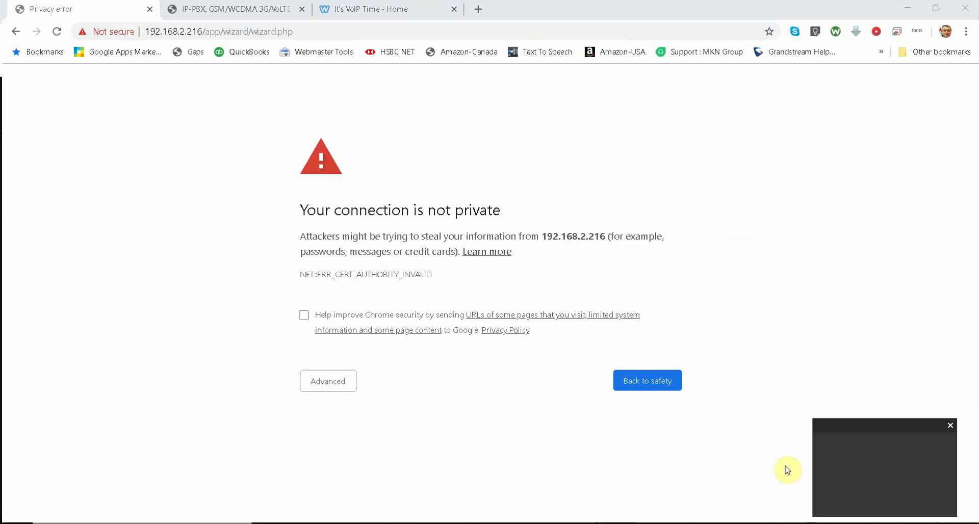
pyautogui.click(340, 392)
pyautogui.click(380, 478)
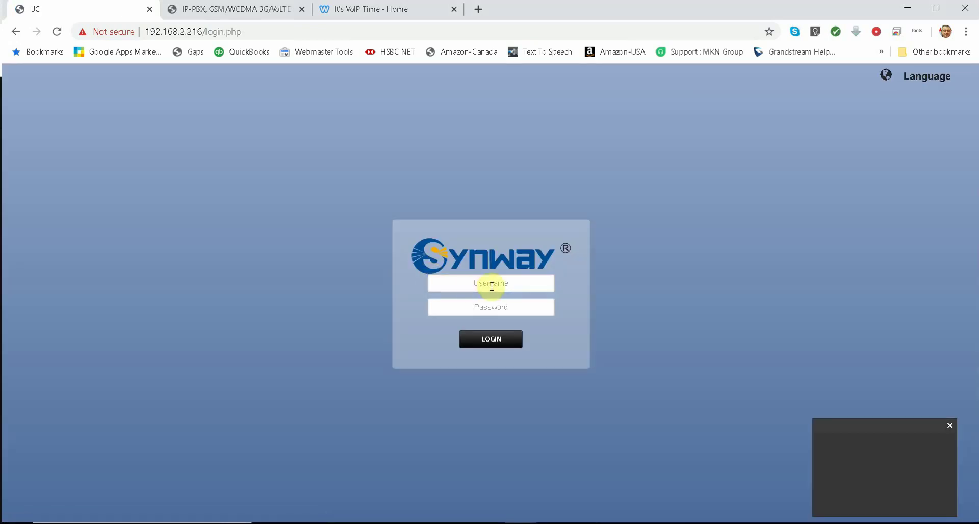
# Step: Log in as admin with the administrator password
pyautogui.click(492, 286)
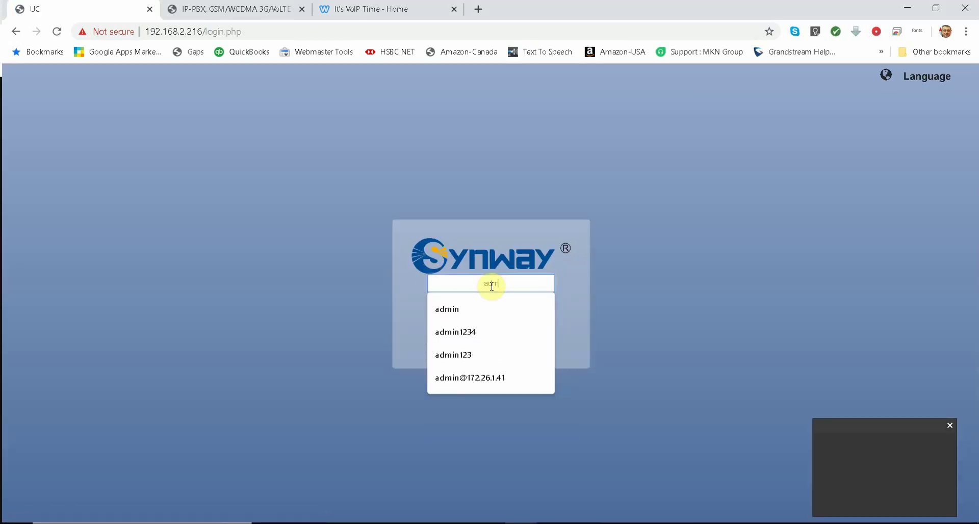
pyautogui.press('Tab')
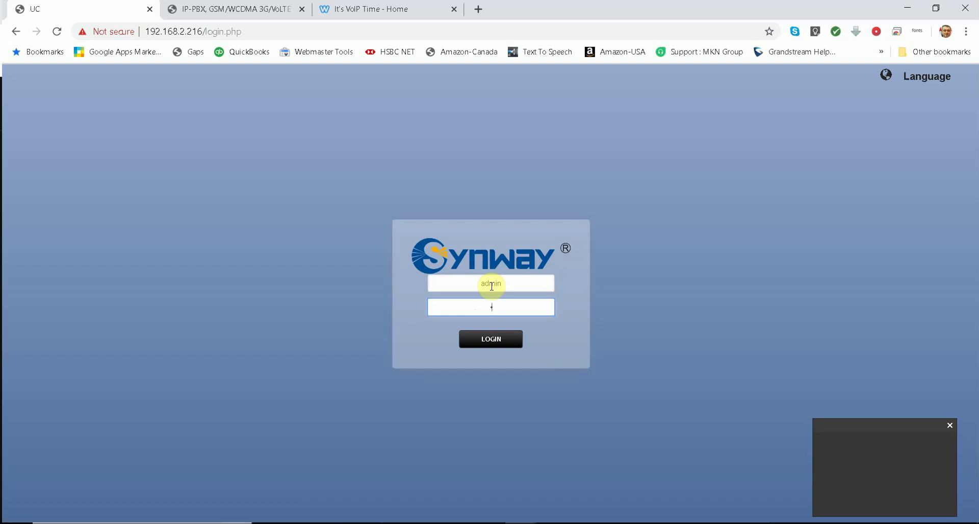
pyautogui.click(519, 339)
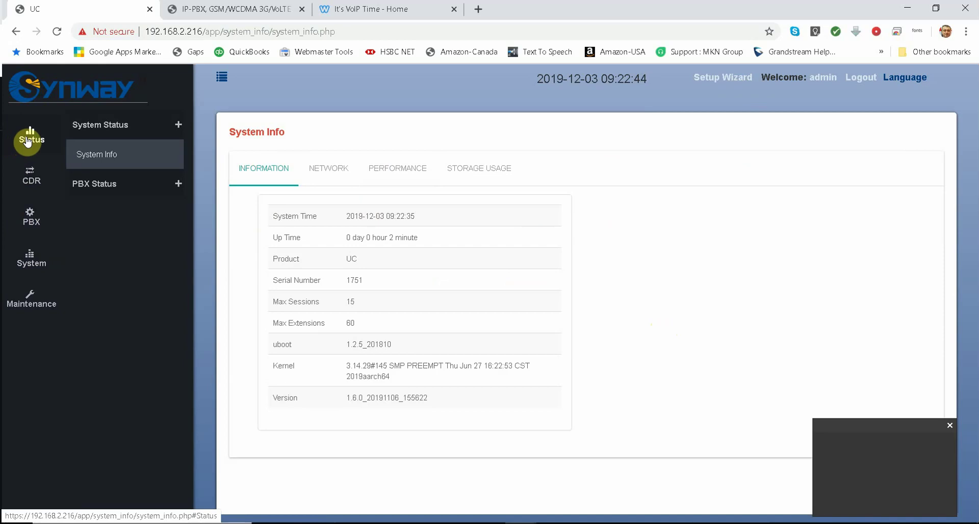
# Step: View the PBX Monitor trunk list, where the MKN SIP trunk fails to register
pyautogui.click(102, 154)
pyautogui.click(105, 186)
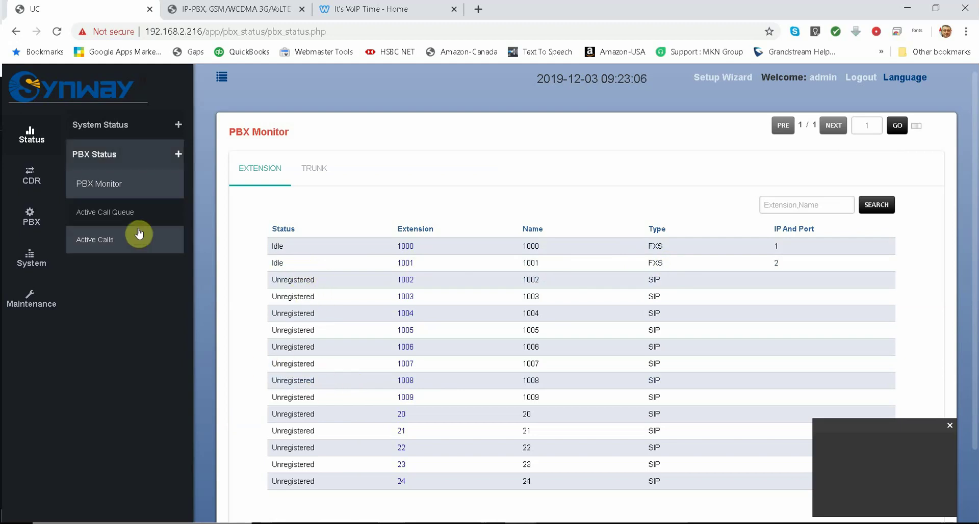
pyautogui.click(327, 173)
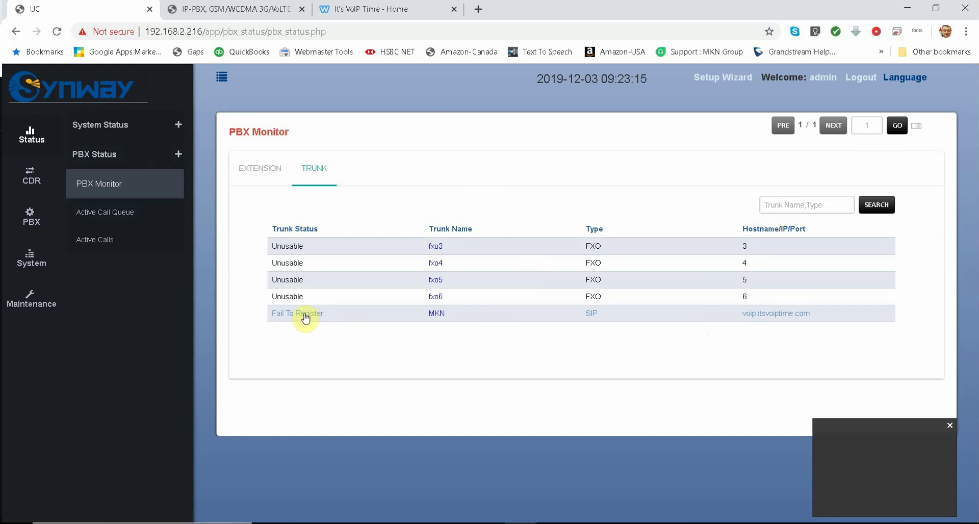
pyautogui.click(38, 221)
# Step: Change the MKN trunk's profile to external_wan and save it
pyautogui.click(85, 154)
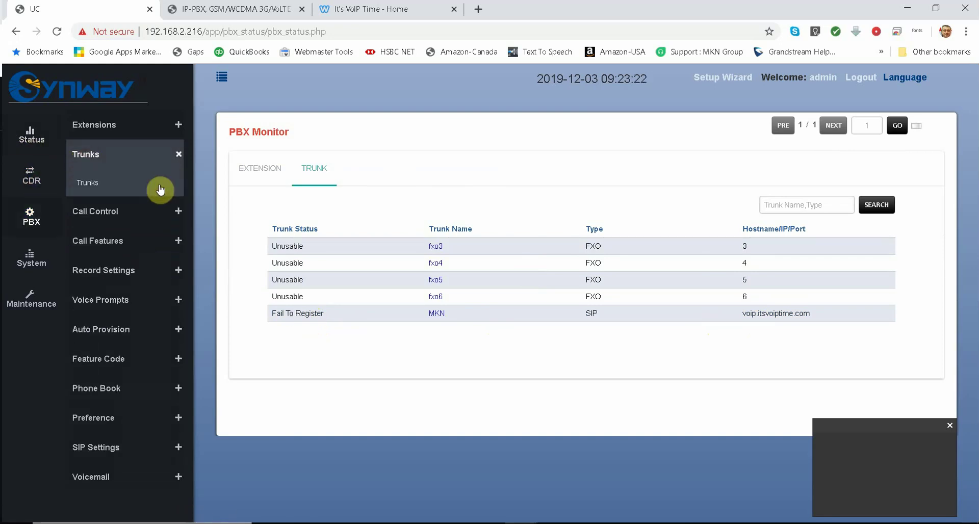
pyautogui.click(104, 192)
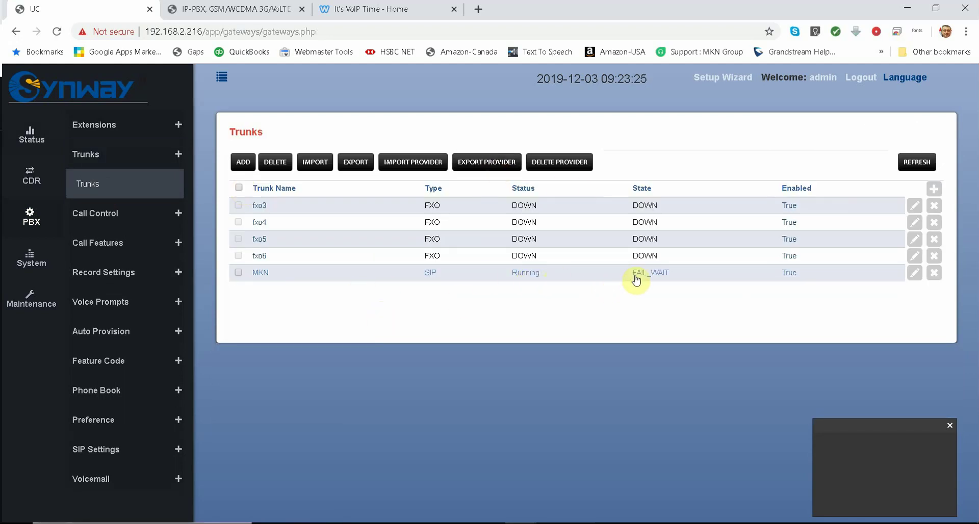
pyautogui.click(915, 273)
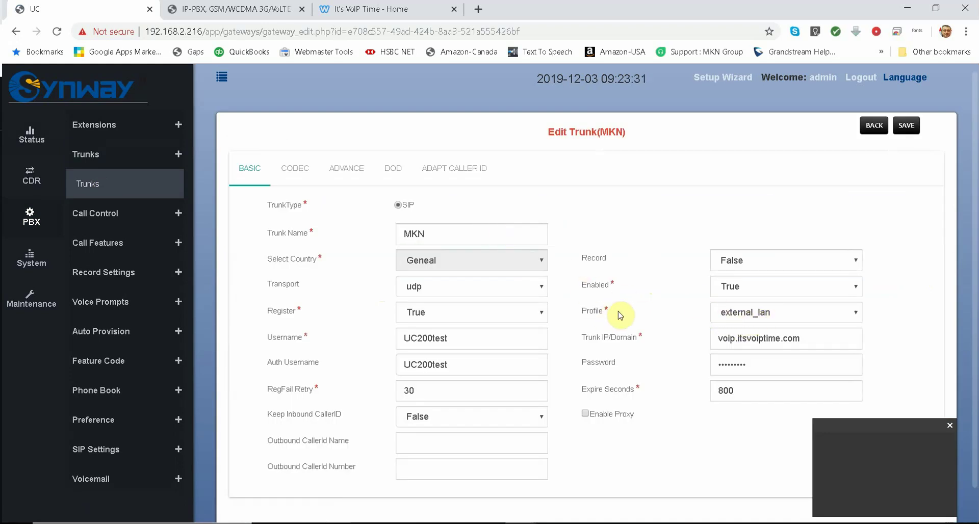
pyautogui.click(753, 318)
pyautogui.click(775, 353)
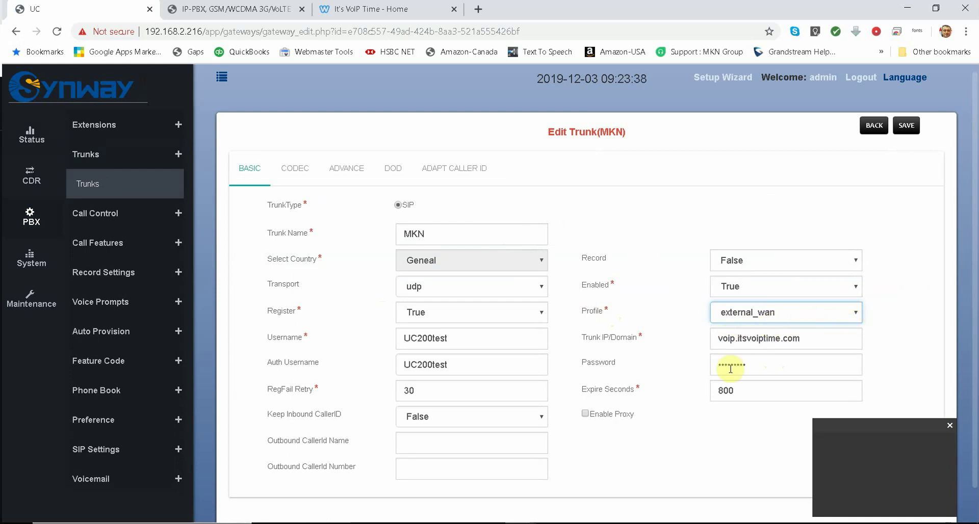
pyautogui.click(907, 126)
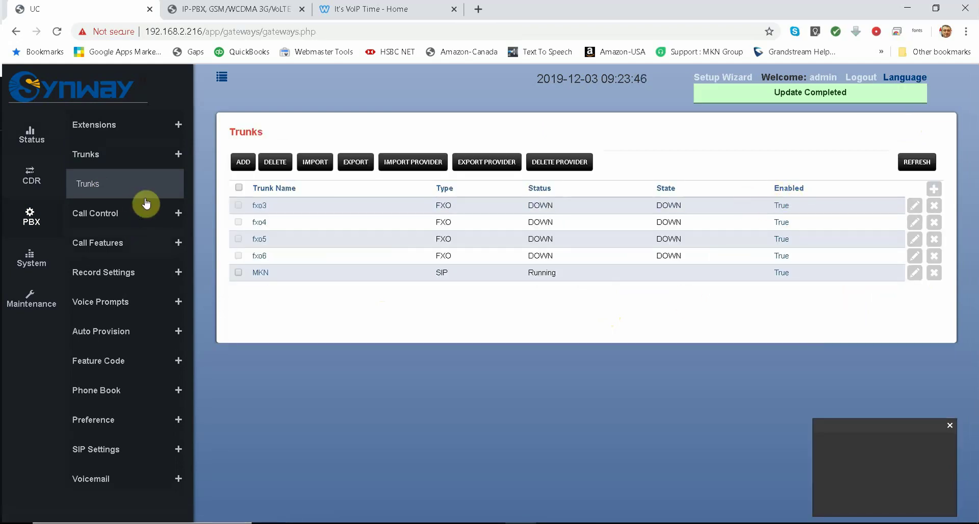
pyautogui.click(32, 135)
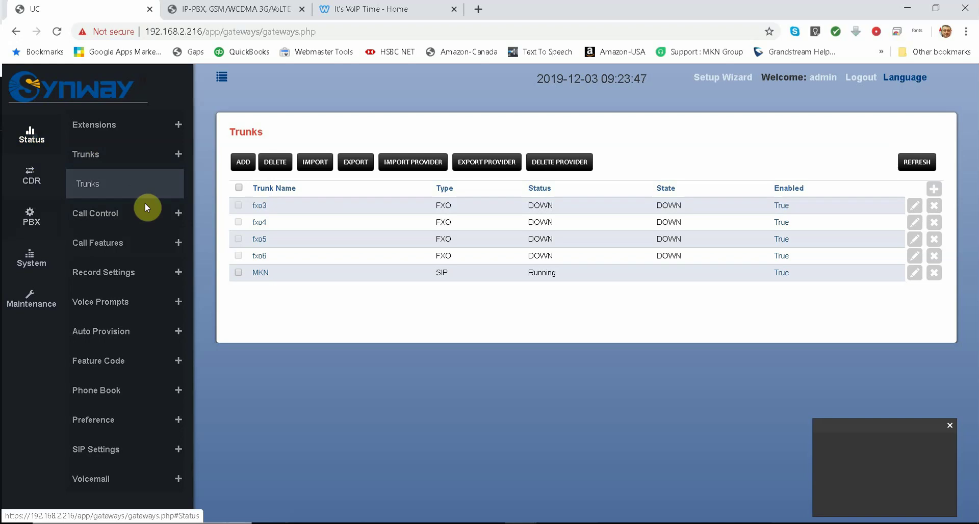
pyautogui.click(107, 164)
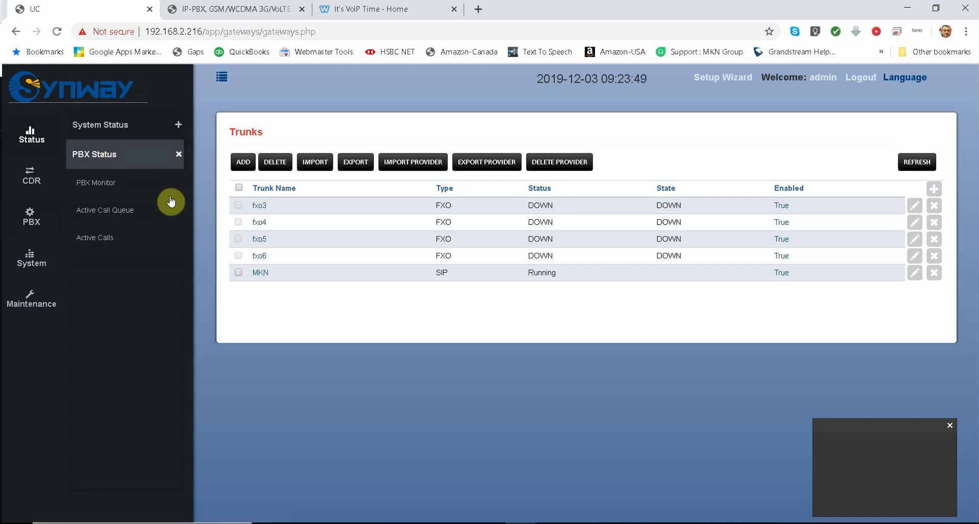
pyautogui.click(117, 183)
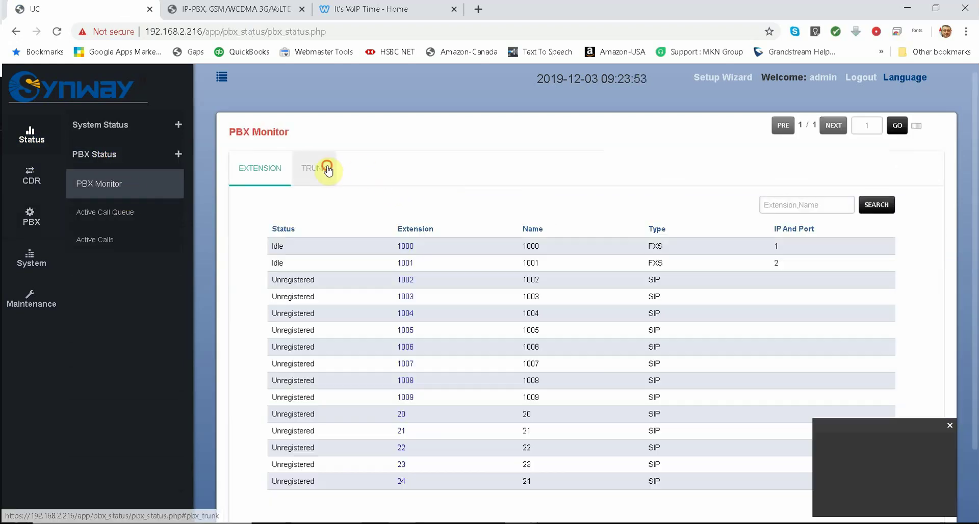
pyautogui.click(314, 168)
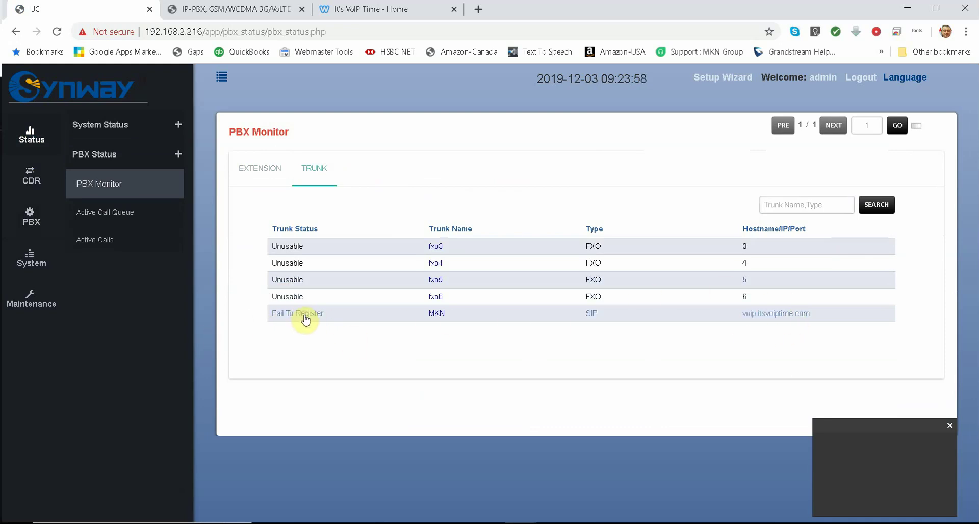
pyautogui.click(33, 219)
pyautogui.click(102, 185)
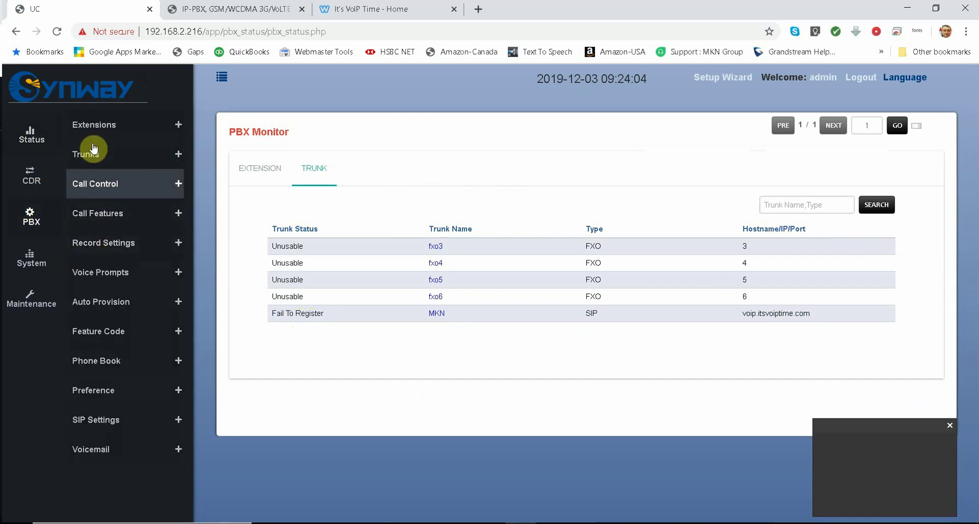
pyautogui.click(106, 160)
pyautogui.click(87, 180)
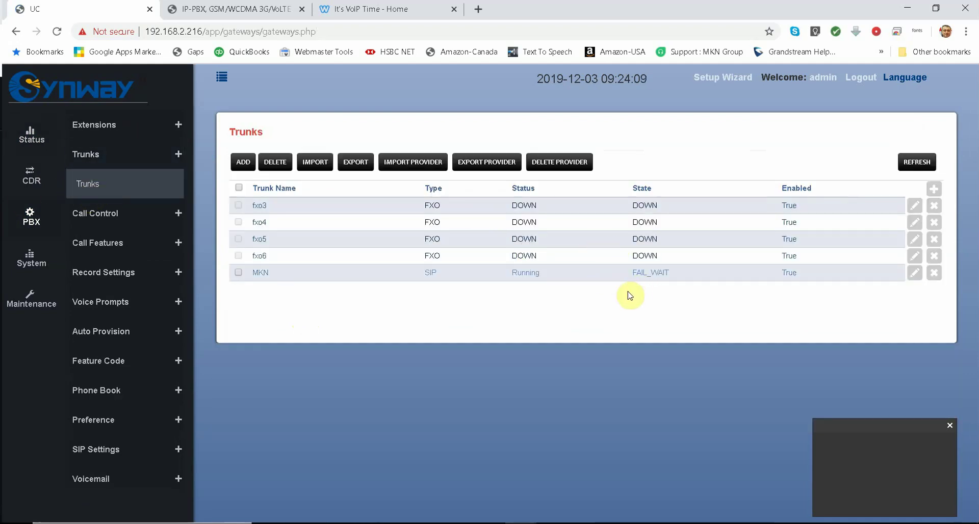
# Step: Set the MKN trunk's RegFail Retry to 200 seconds and save it
pyautogui.click(260, 272)
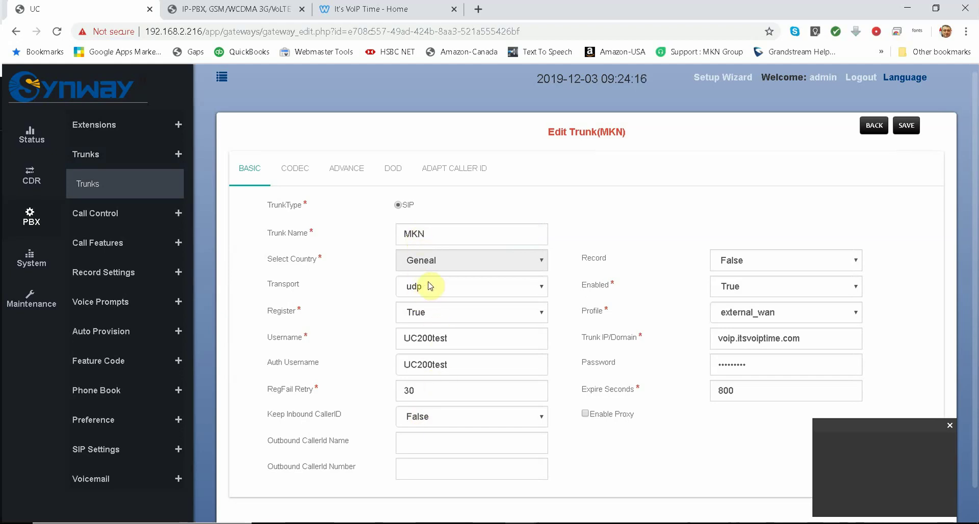
pyautogui.click(466, 338)
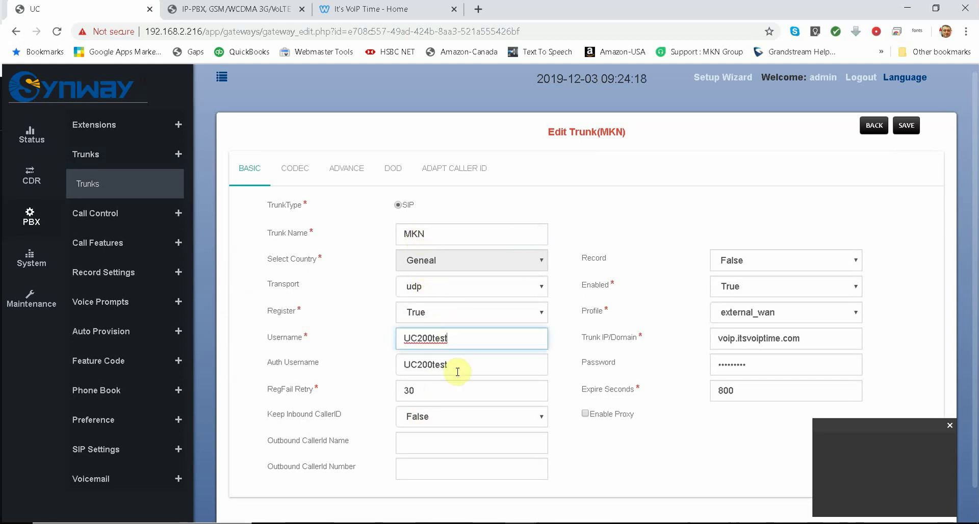
pyautogui.click(458, 372)
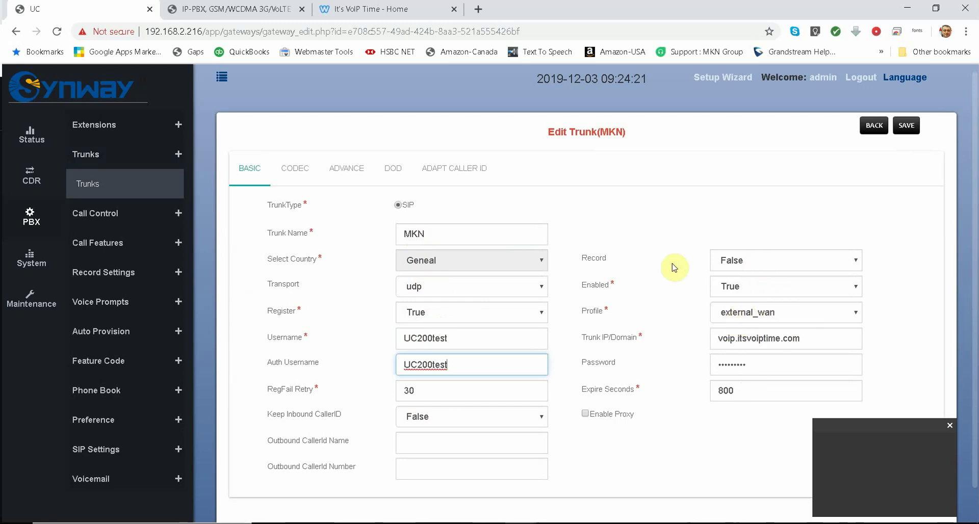
pyautogui.click(428, 393)
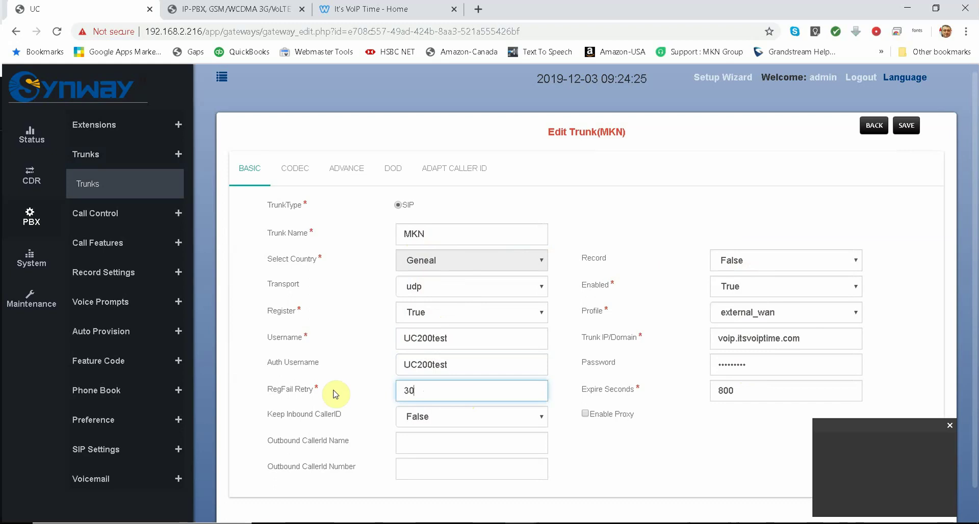
pyautogui.press('BackSpace')
pyautogui.press('BackSpace')
pyautogui.write('200')
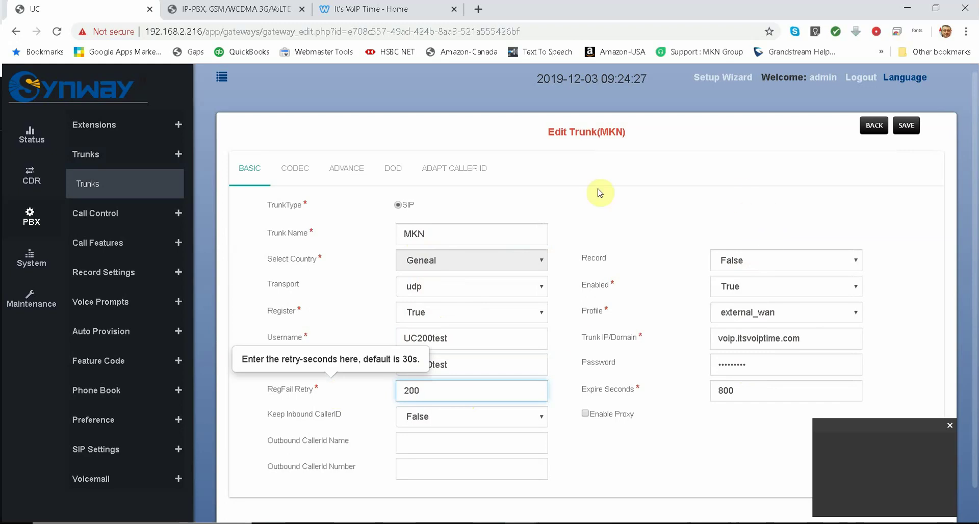
pyautogui.click(601, 192)
pyautogui.scroll(-1, 714, 230)
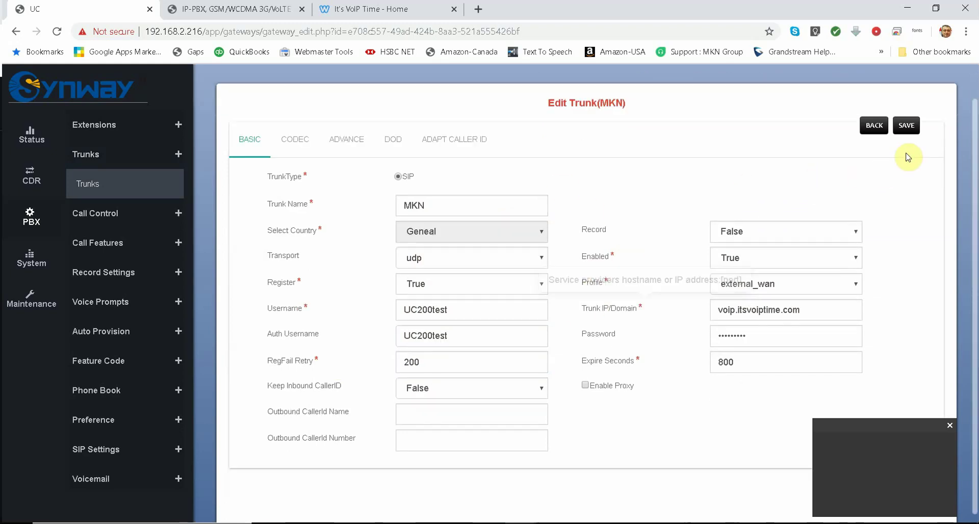
pyautogui.click(907, 126)
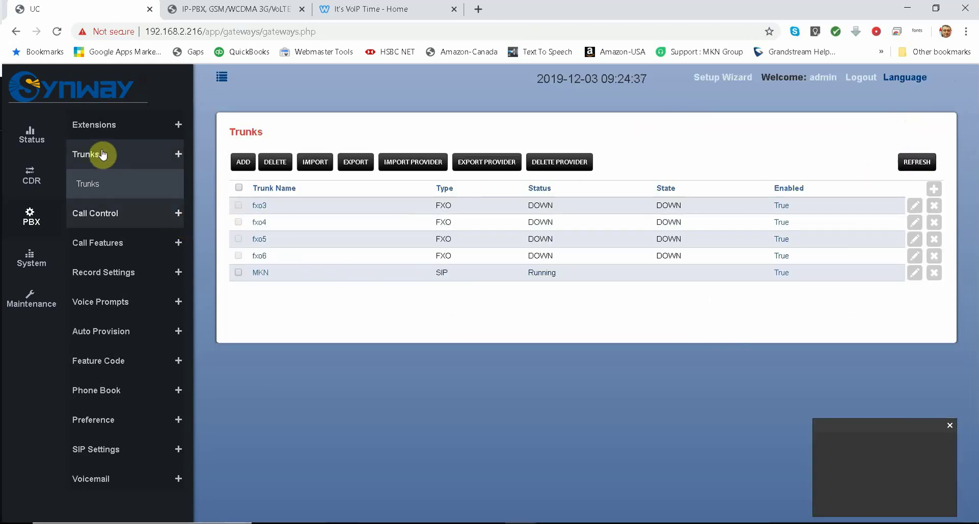
# Step: Check the trunks' registration status on the PBX Monitor TRUNK tab
pyautogui.click(42, 146)
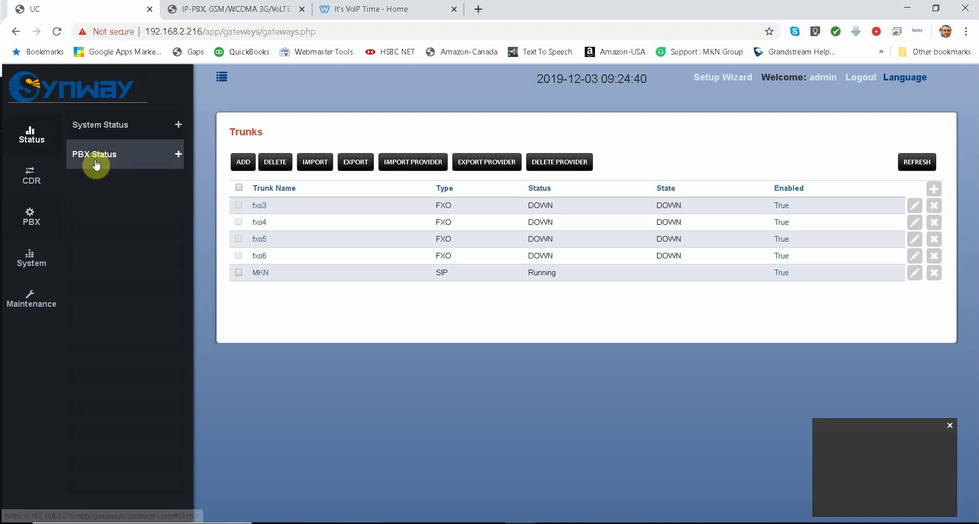
pyautogui.click(142, 172)
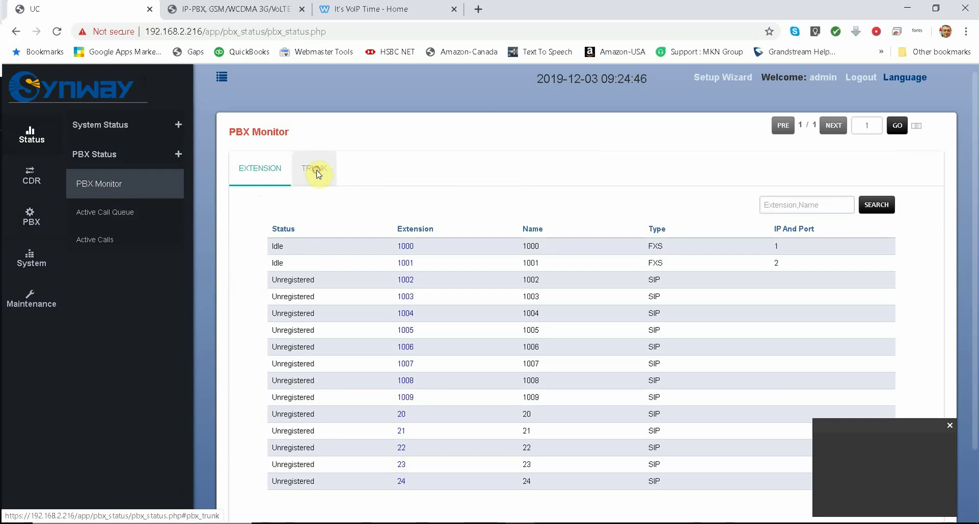
pyautogui.click(316, 173)
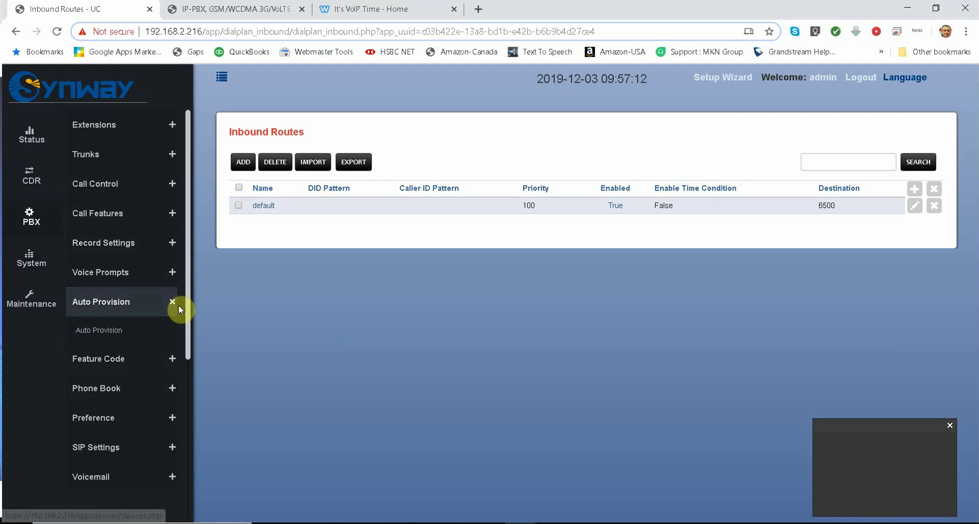
# Step: Search for devices, then select and delete all 12 discovered phones from the Auto Provision list
pyautogui.click(108, 331)
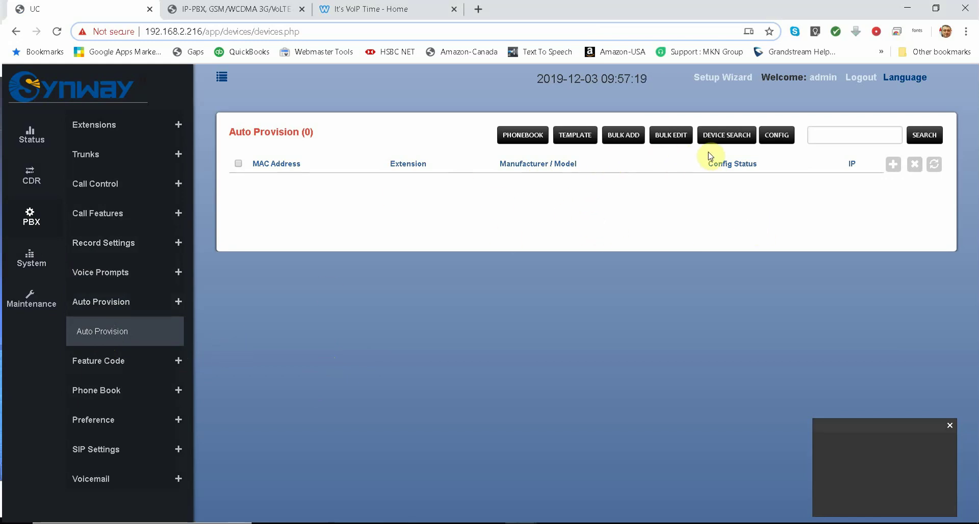
pyautogui.click(743, 140)
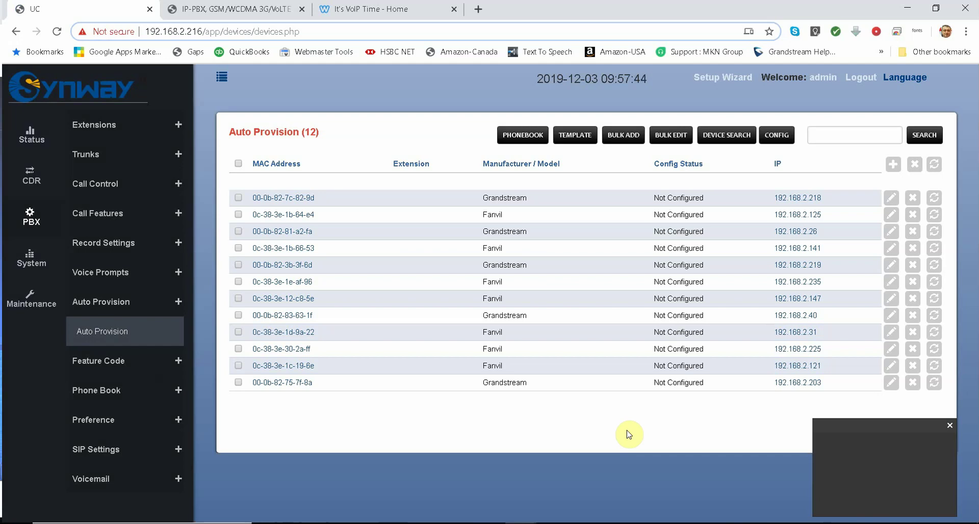
pyautogui.click(238, 164)
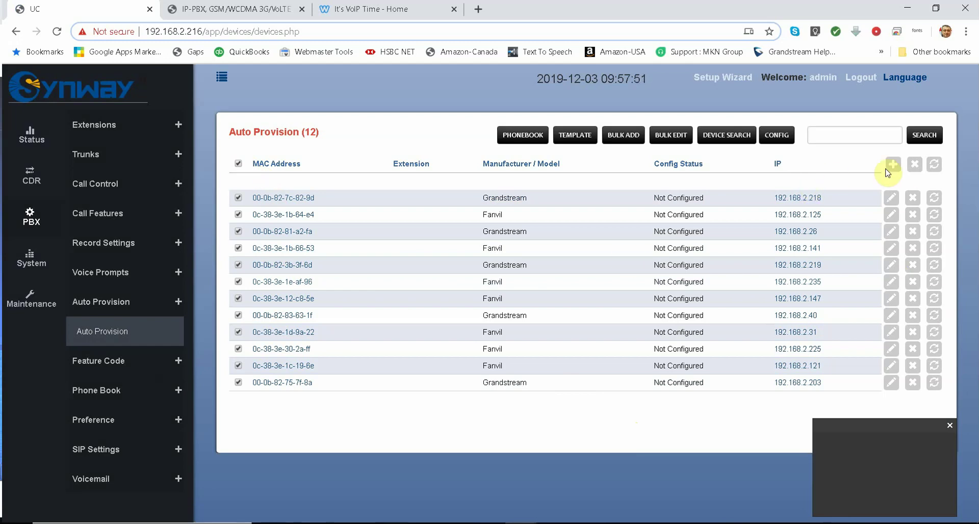
pyautogui.click(918, 166)
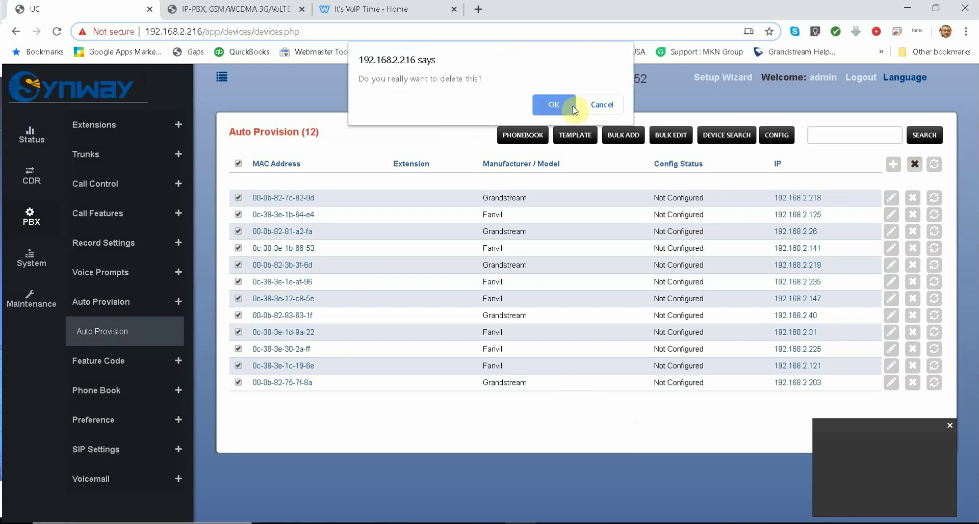
pyautogui.click(569, 106)
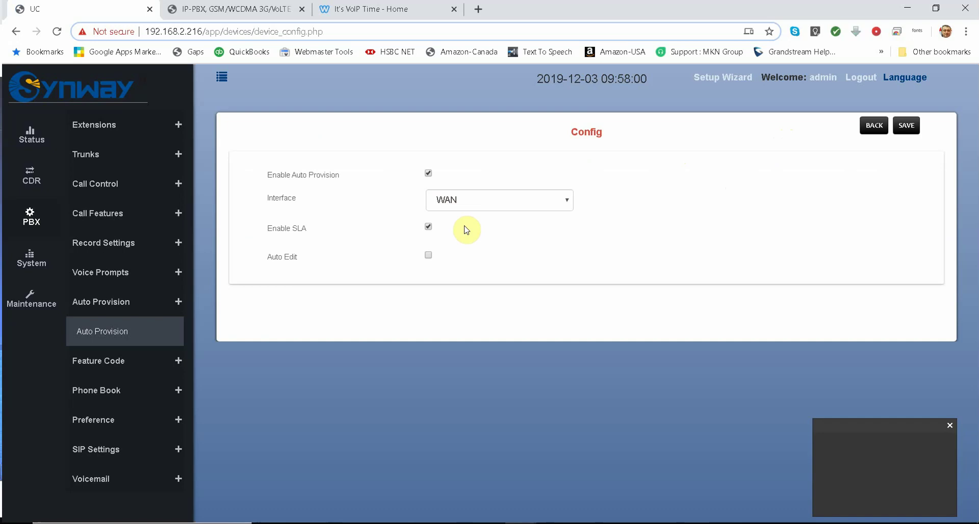
# Step: Change the auto-provision interface from WAN to LAN, save, and accept the software restart
pyautogui.click(466, 202)
pyautogui.click(480, 206)
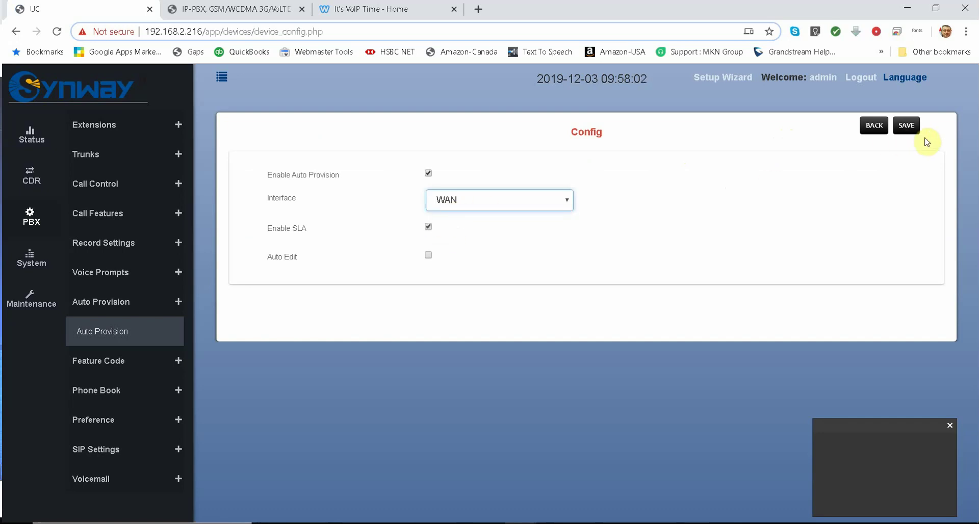
pyautogui.press('Down')
pyautogui.click(908, 126)
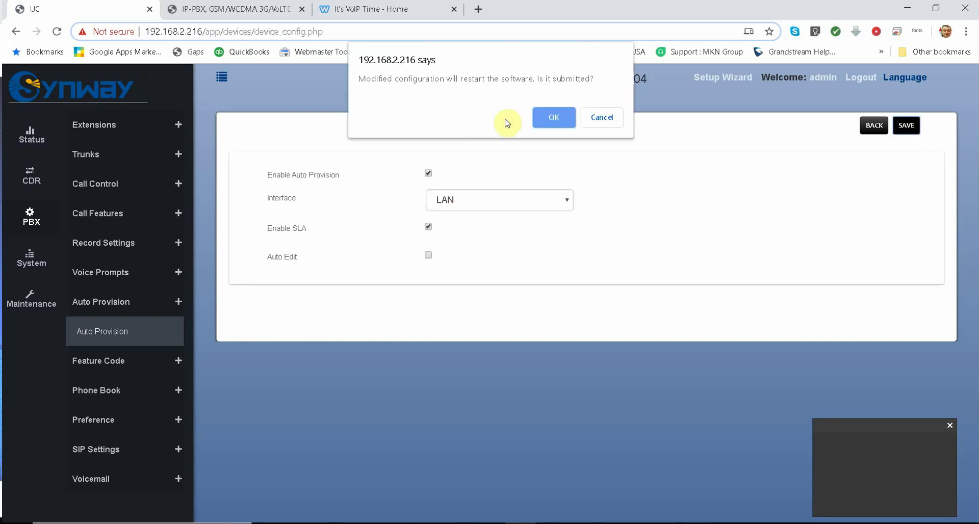
pyautogui.click(554, 118)
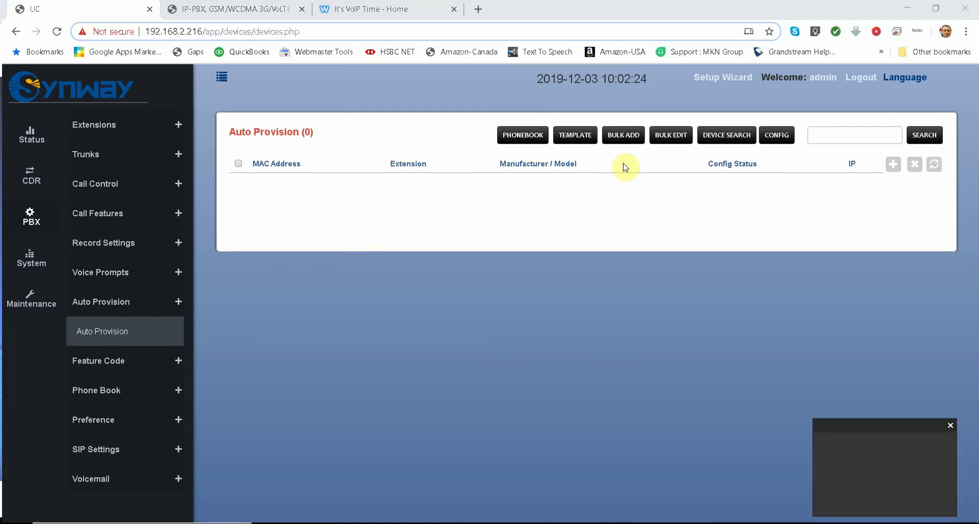
# Step: Dismiss the iCloud prompt and run a device search to find the Grandstream, Fanvil, Yealink and Htek phones
pyautogui.click(746, 139)
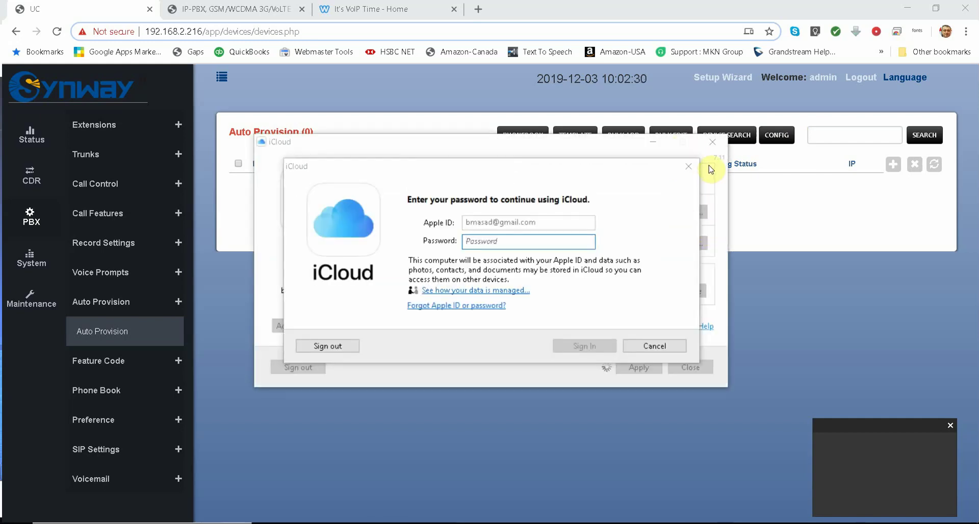
pyautogui.click(687, 167)
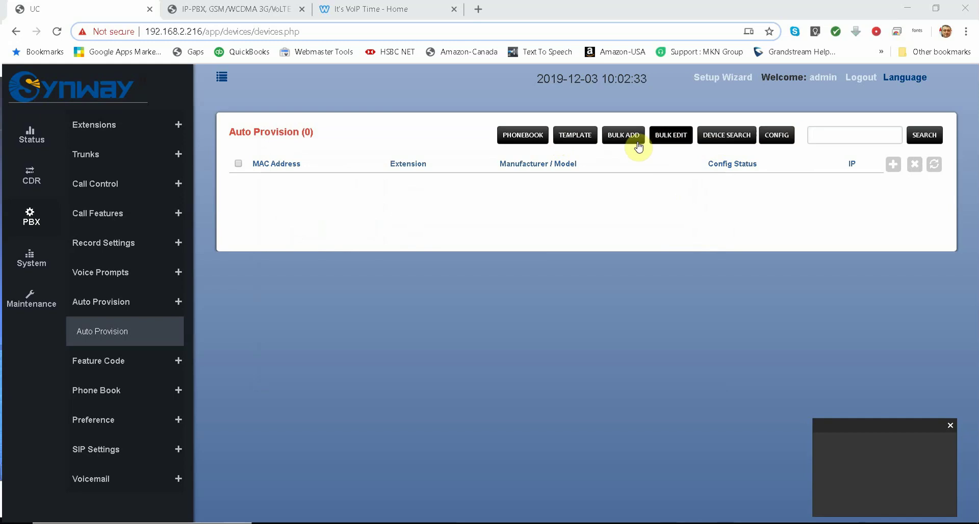
pyautogui.click(713, 136)
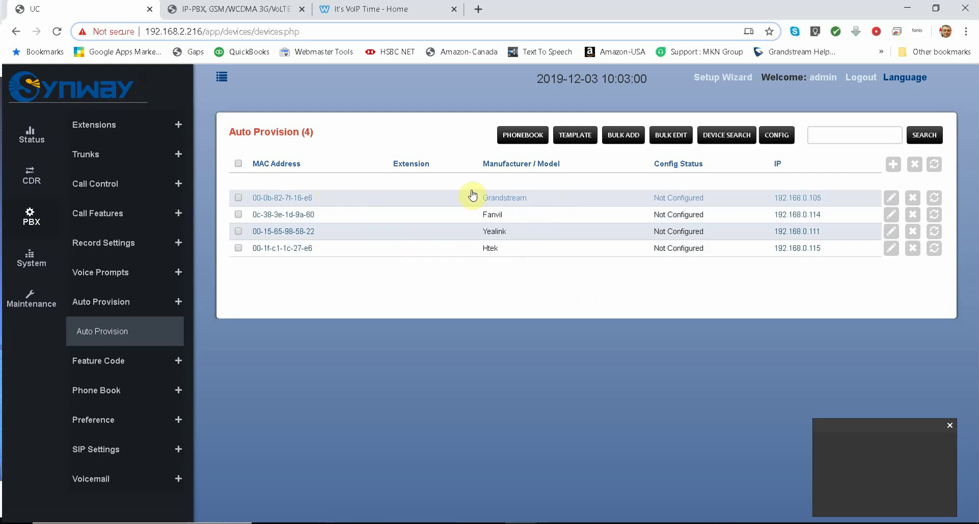
# Step: Set the Grandstream phone's model to GXP2130 and assign line 1 to extension 20
pyautogui.click(407, 204)
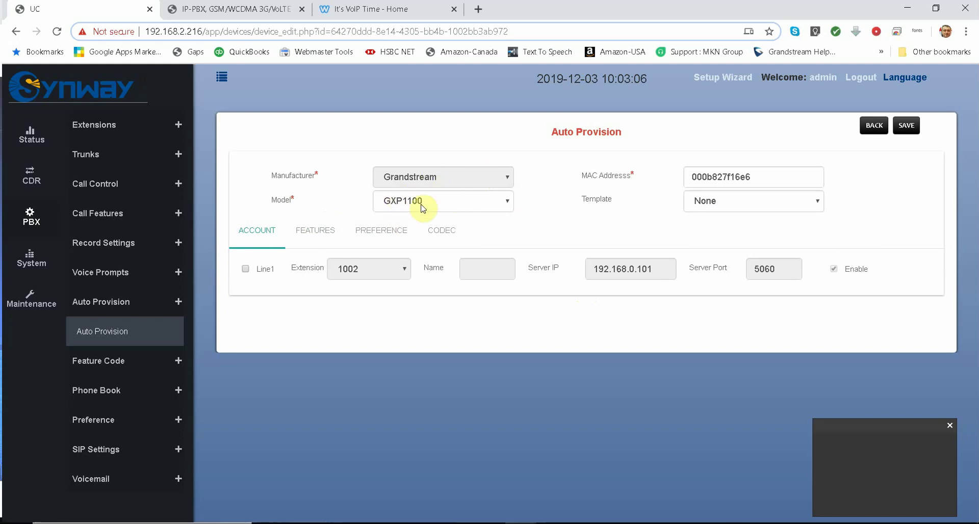
pyautogui.click(450, 204)
pyautogui.click(426, 359)
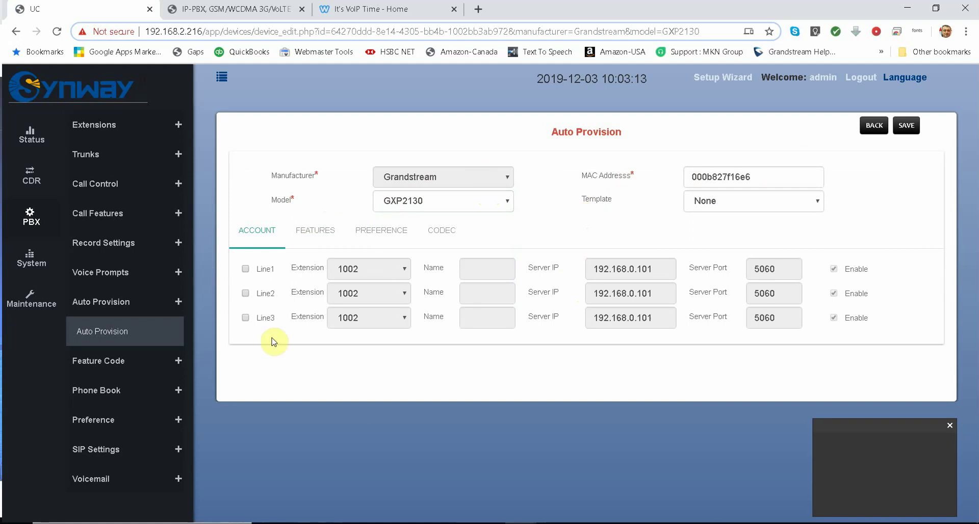
pyautogui.click(498, 312)
pyautogui.click(374, 384)
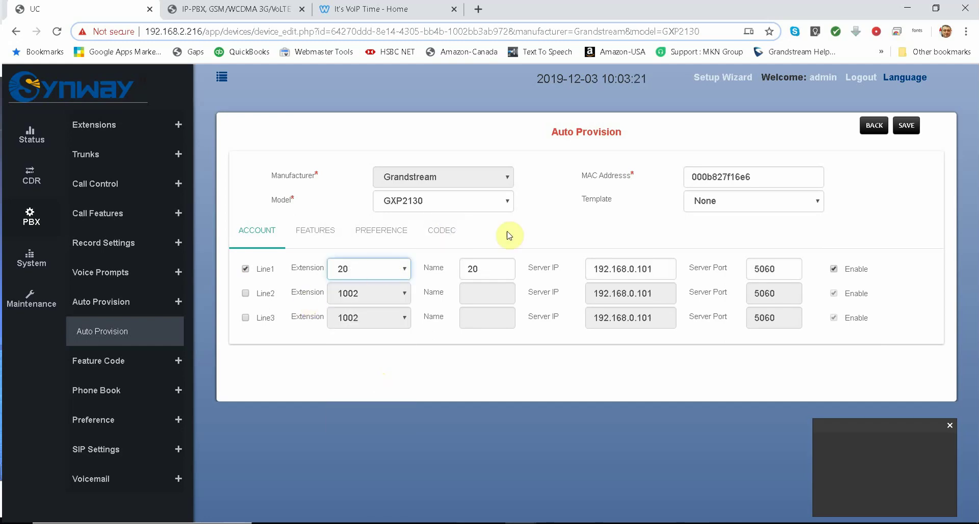
# Step: Review the features, preference and codec settings, then save the Grandstream provisioning
pyautogui.click(313, 231)
pyautogui.click(397, 239)
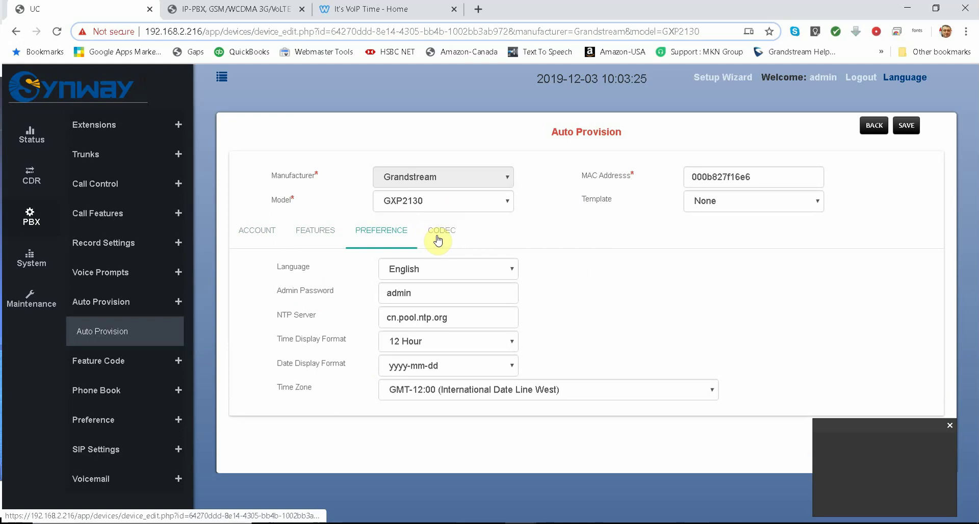
pyautogui.click(437, 238)
pyautogui.click(261, 232)
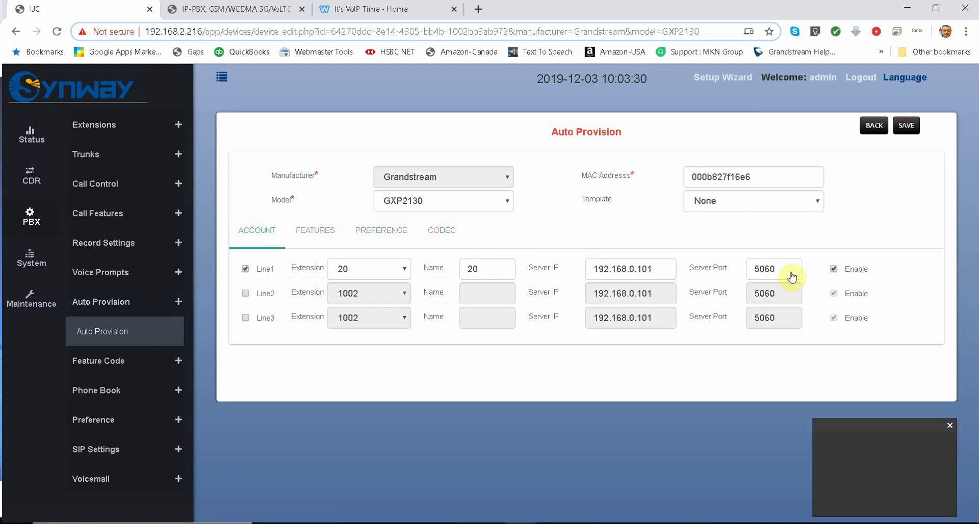
pyautogui.click(561, 103)
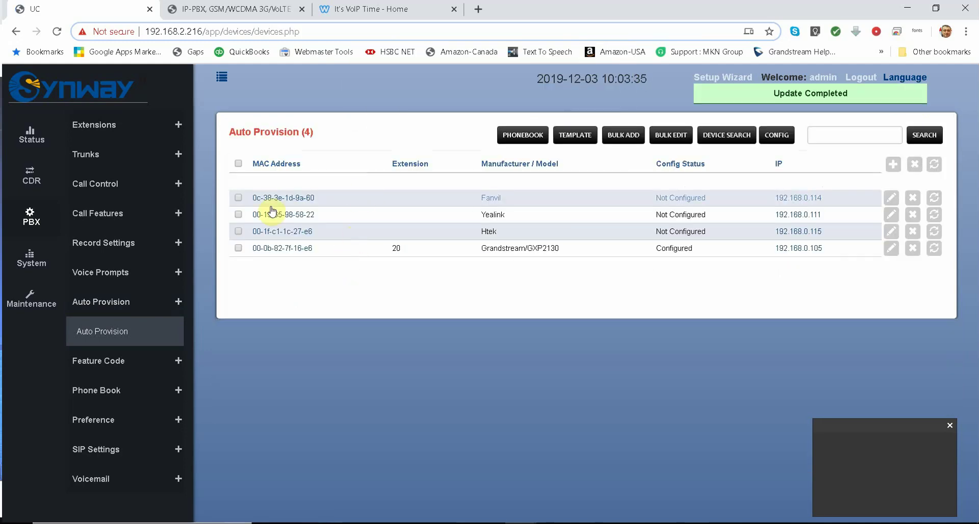
# Step: Set the Fanvil phone's model to X5S with line 1 assigned to extension 21
pyautogui.click(514, 203)
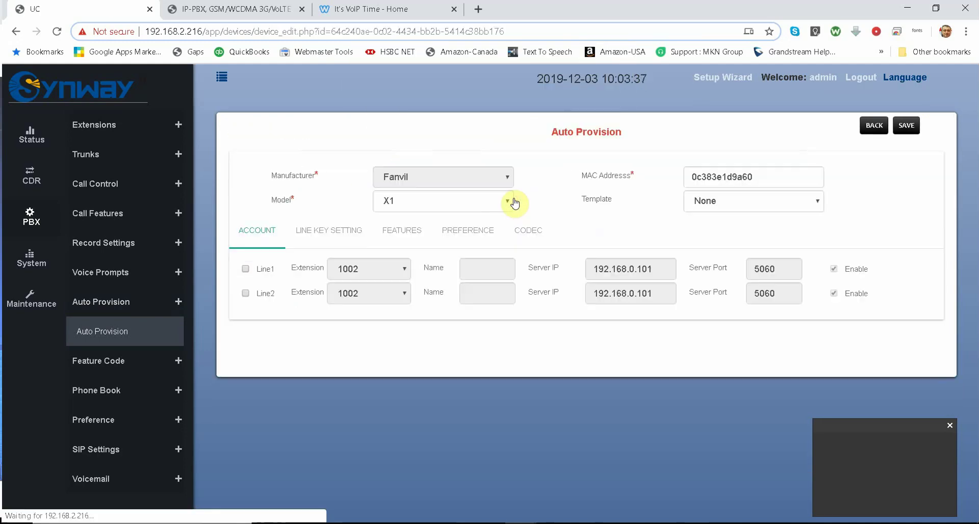
pyautogui.click(372, 271)
pyautogui.click(376, 380)
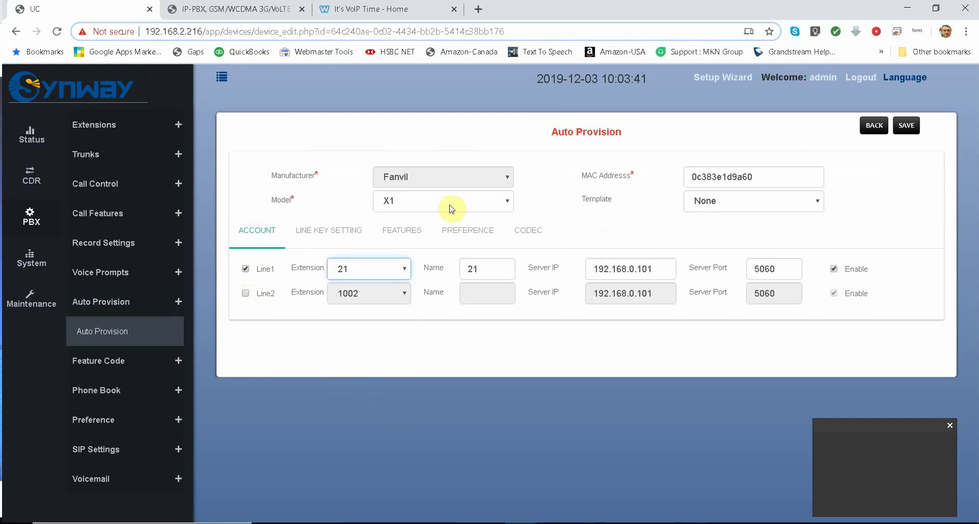
pyautogui.click(446, 220)
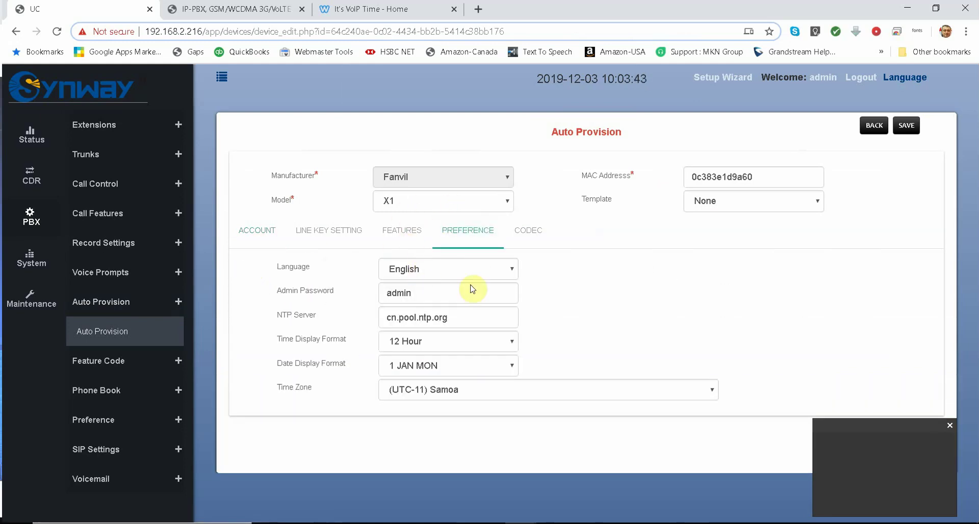
pyautogui.click(507, 202)
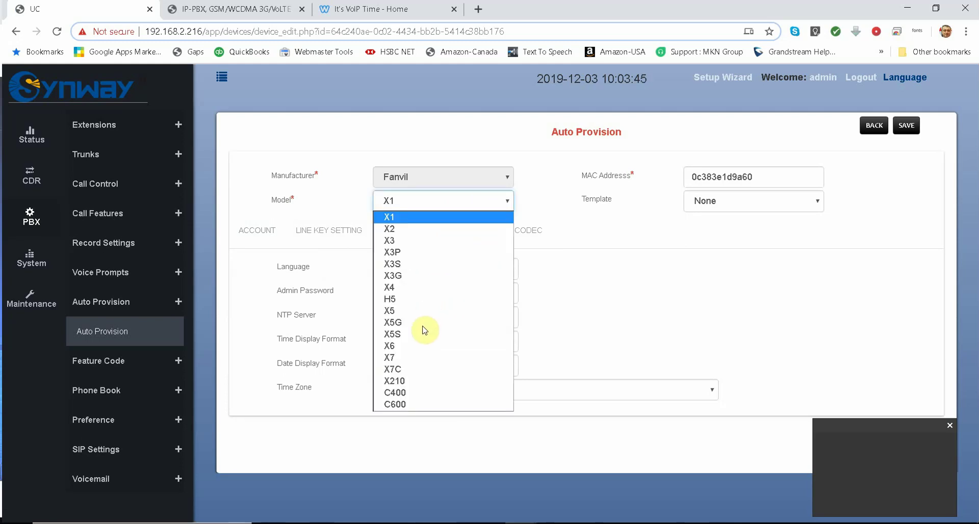
pyautogui.click(421, 337)
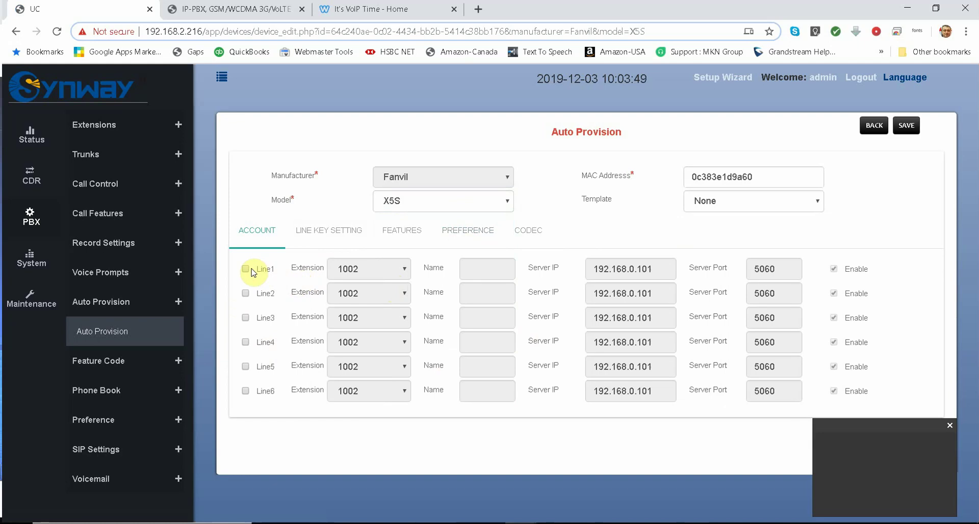
pyautogui.click(355, 275)
pyautogui.click(372, 379)
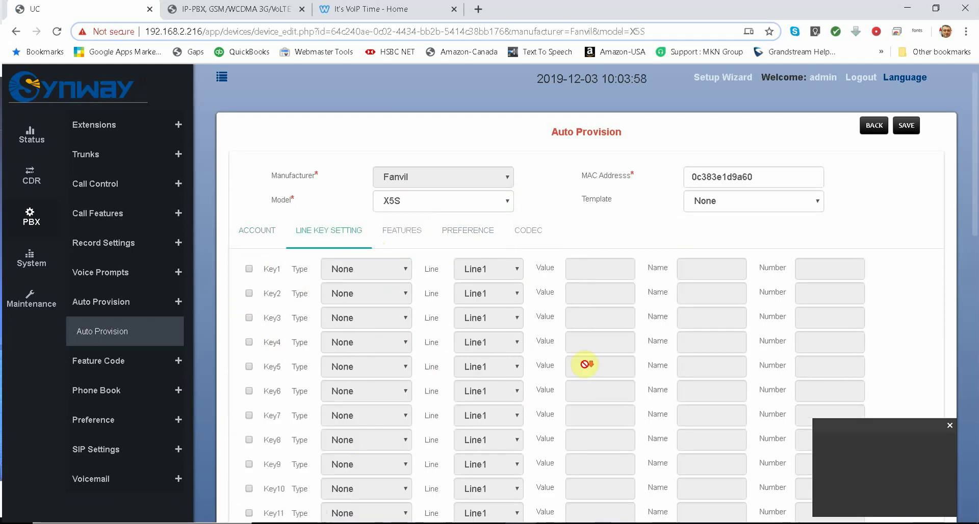
# Step: Enable Key1 on the Fanvil X5S as a BLF/AXFER key on Line1
pyautogui.scroll(-3, 586, 365)
pyautogui.scroll(3, 585, 364)
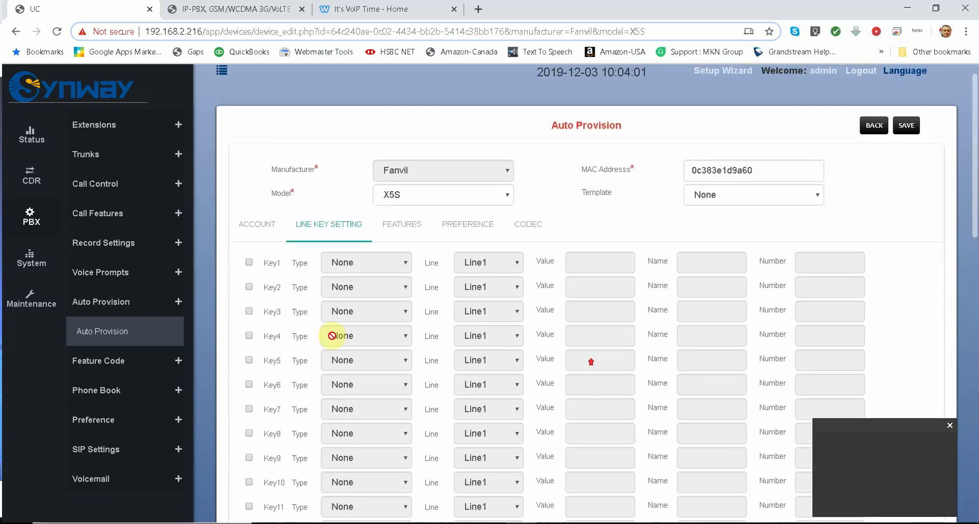
pyautogui.scroll(1, 262, 283)
pyautogui.click(250, 269)
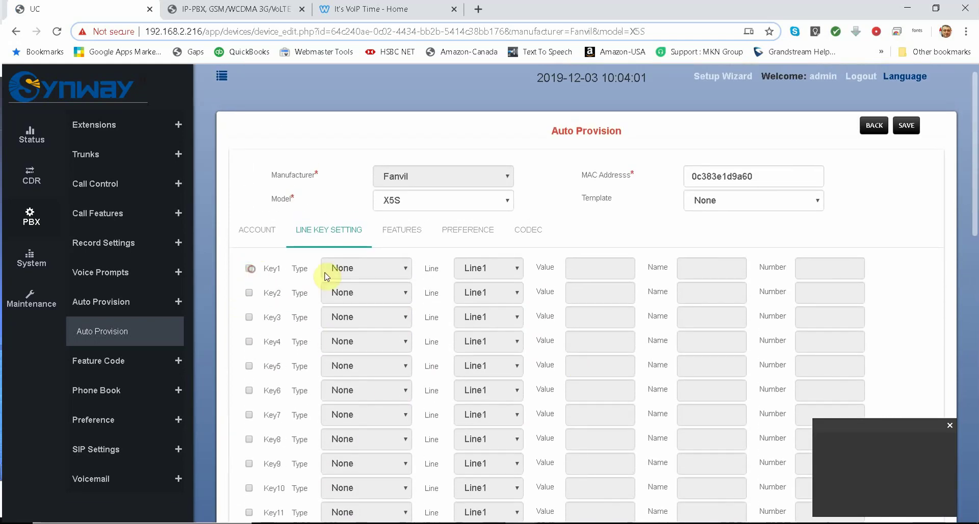
pyautogui.scroll(1, 378, 291)
pyautogui.click(366, 268)
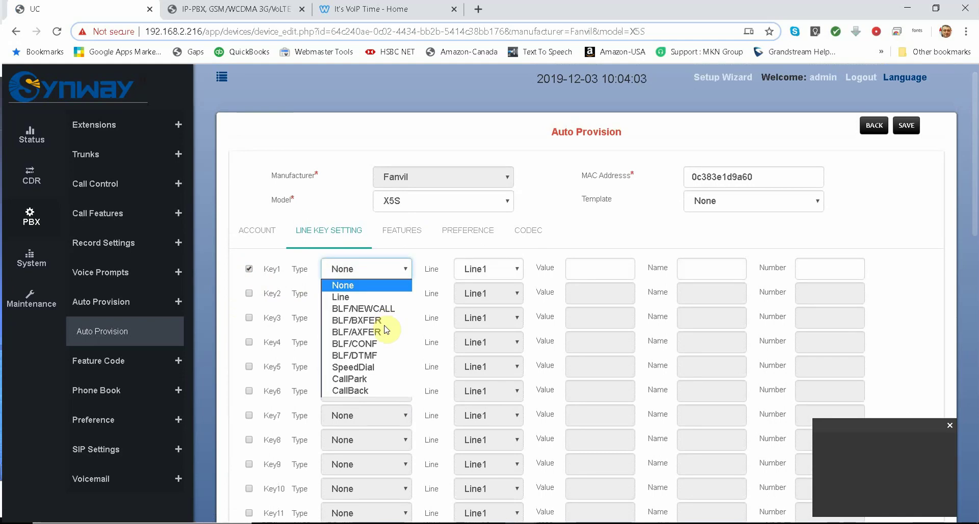
pyautogui.click(384, 332)
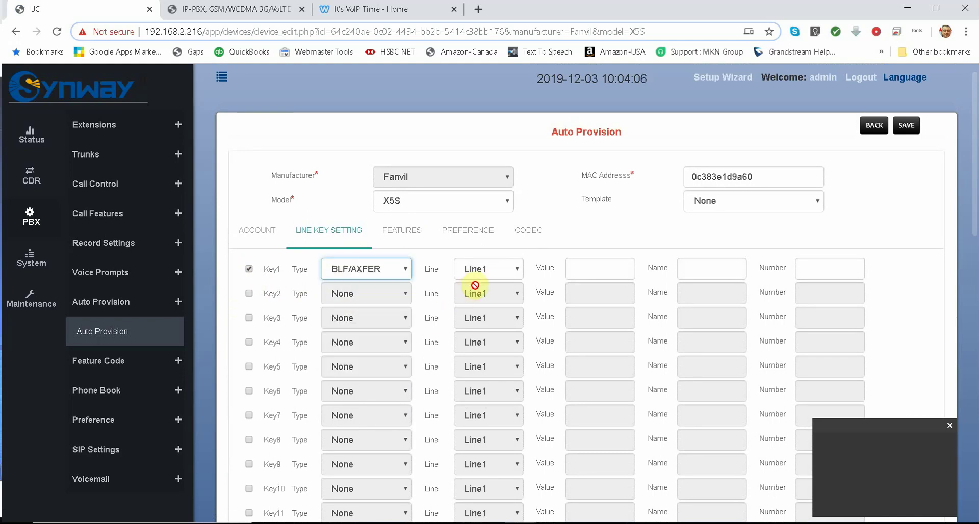
pyautogui.click(500, 276)
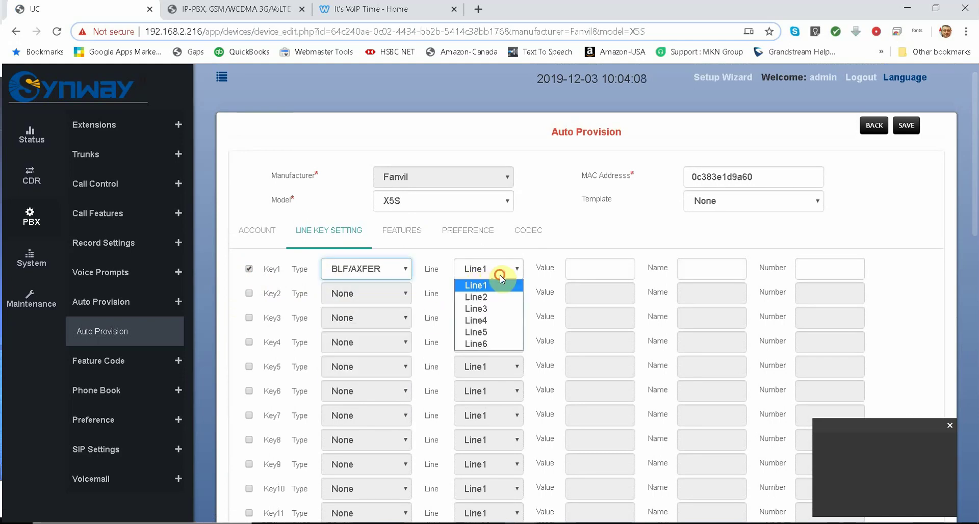
pyautogui.click(684, 271)
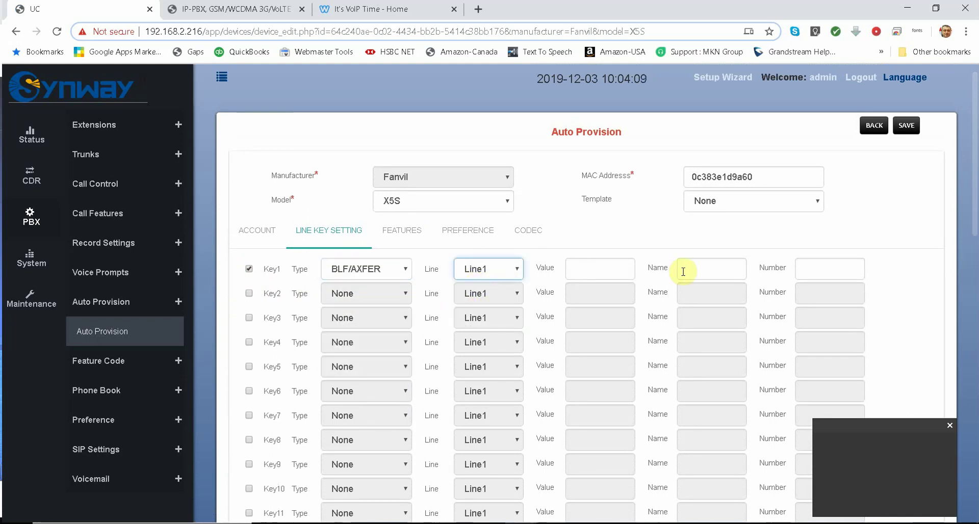
# Step: Give Key1 value 20 and name Ext20, then save the Fanvil provisioning and confirm the restart
pyautogui.click(616, 270)
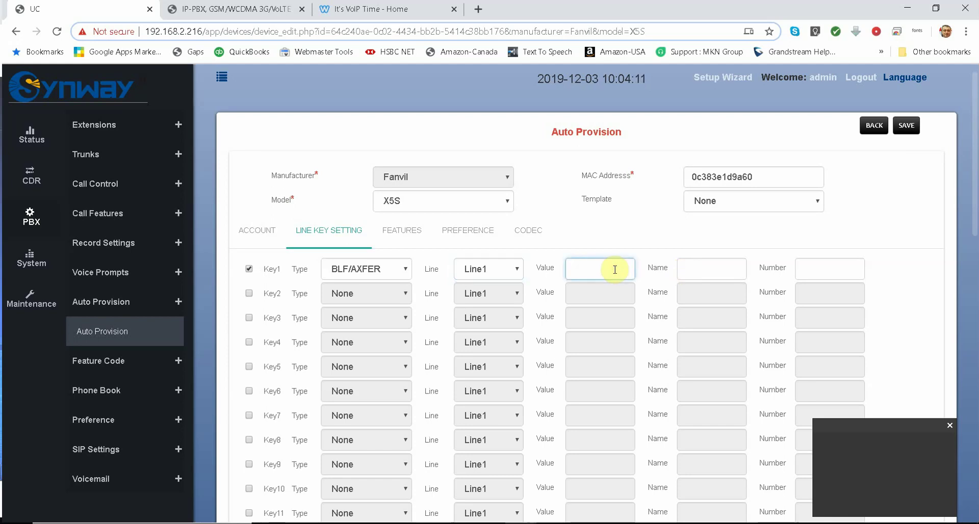
pyautogui.write('20')
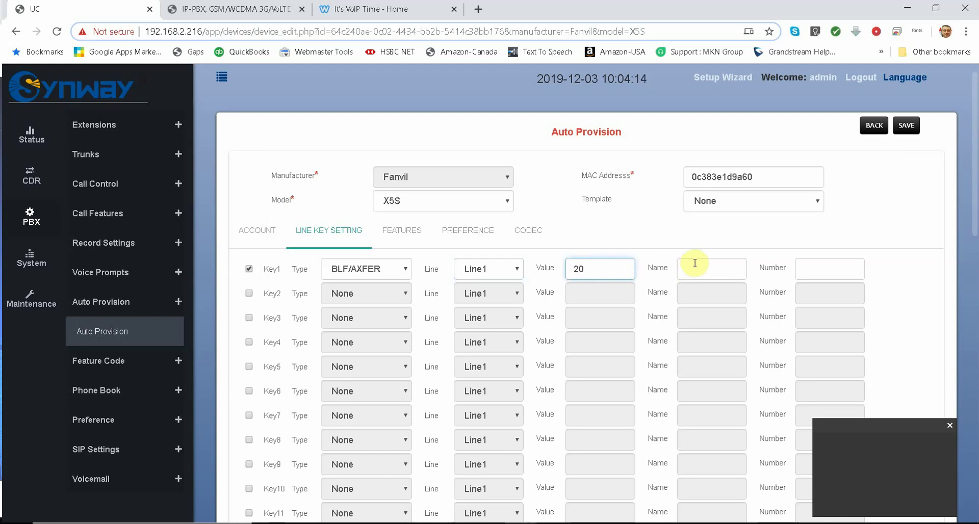
pyautogui.click(695, 263)
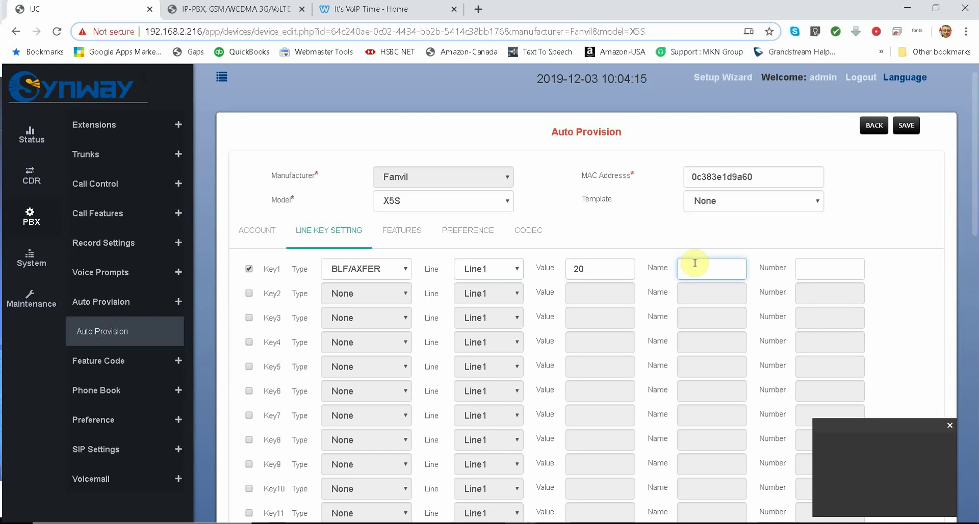
pyautogui.write('Ext20')
pyautogui.click(313, 320)
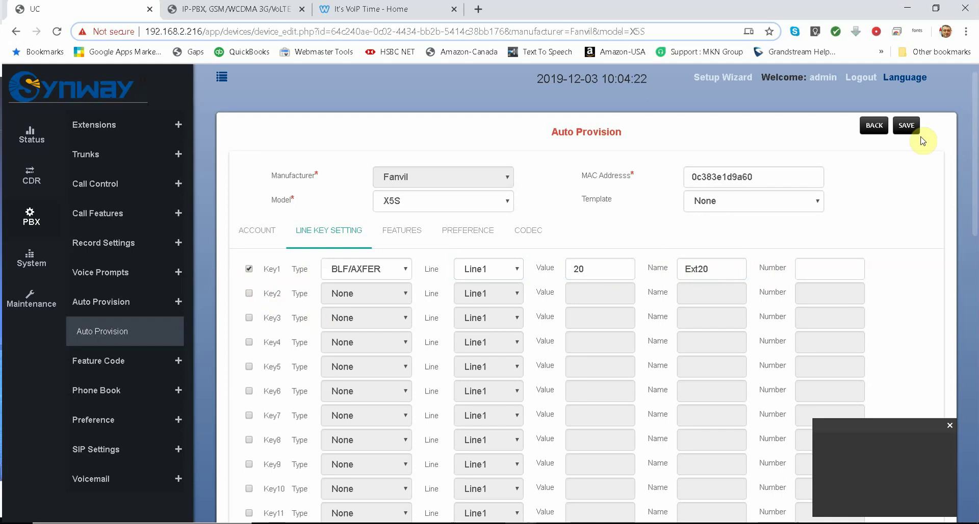
pyautogui.click(910, 126)
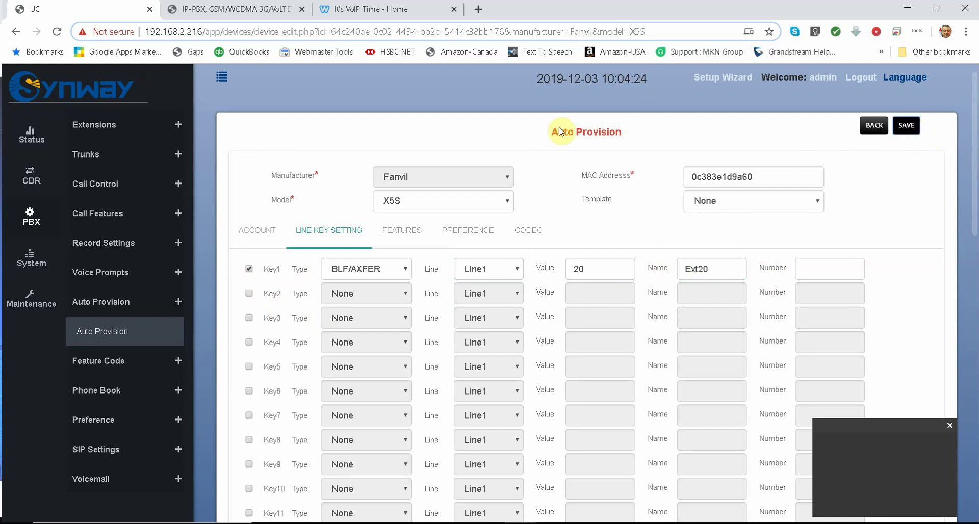
pyautogui.click(554, 104)
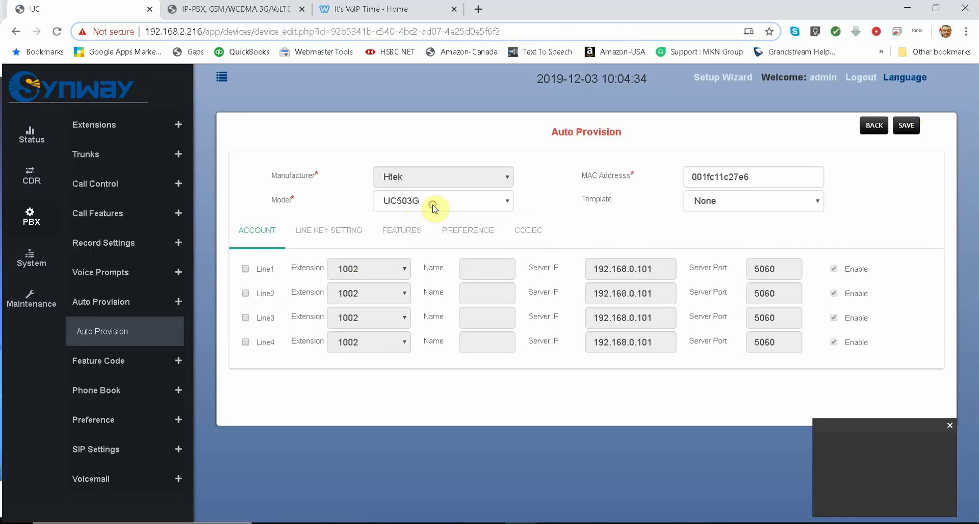
# Step: Set the Htek phone's model to UC926E with line 1 on extension 22
pyautogui.click(433, 205)
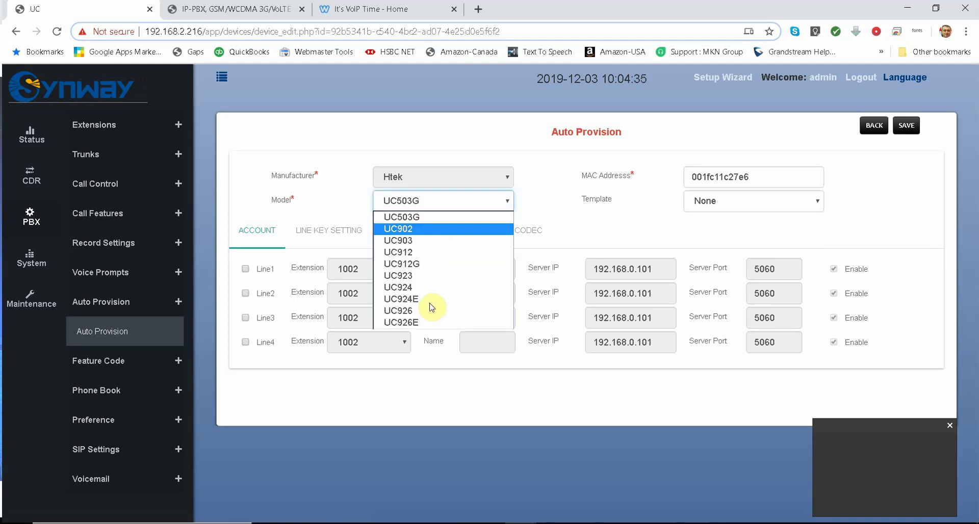
pyautogui.click(426, 323)
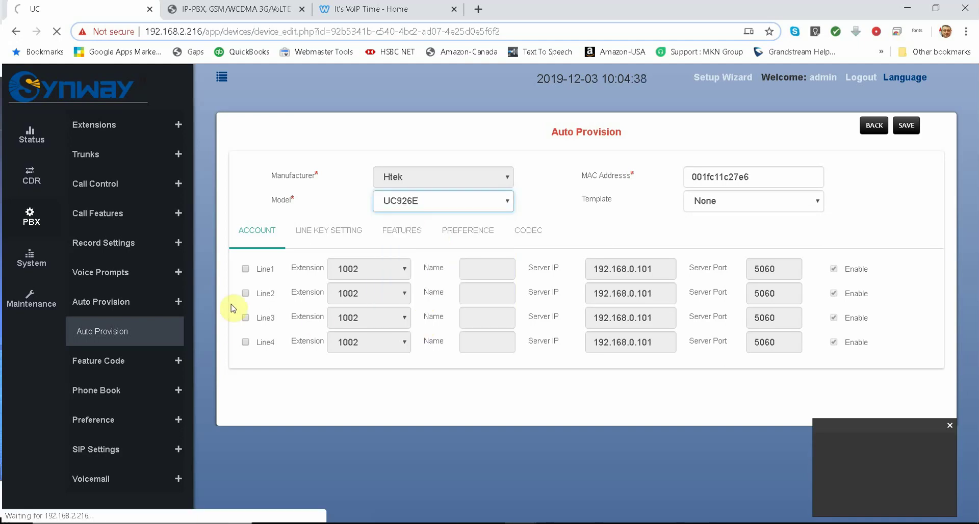
pyautogui.click(245, 269)
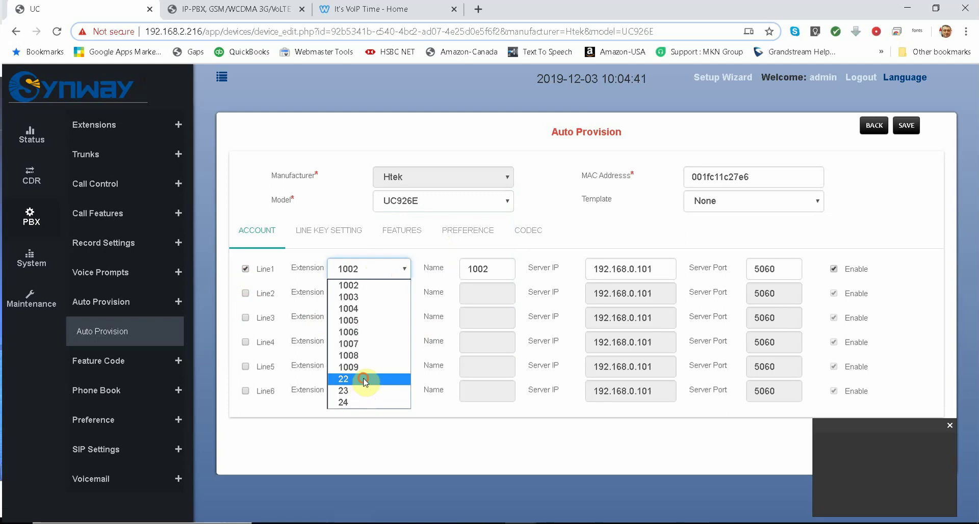
pyautogui.click(363, 378)
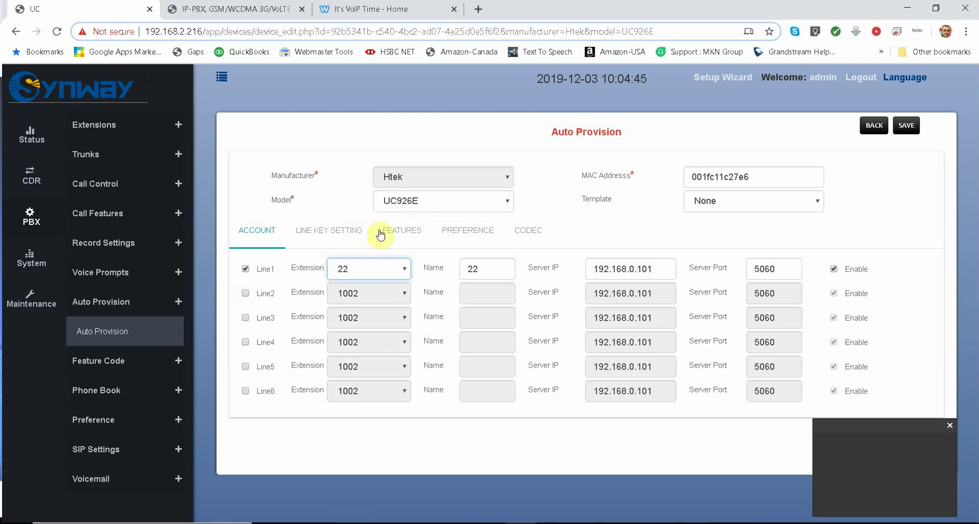
# Step: Make Key1 a BLF key on Line1 monitoring extension 20, then save and confirm the restart
pyautogui.click(338, 231)
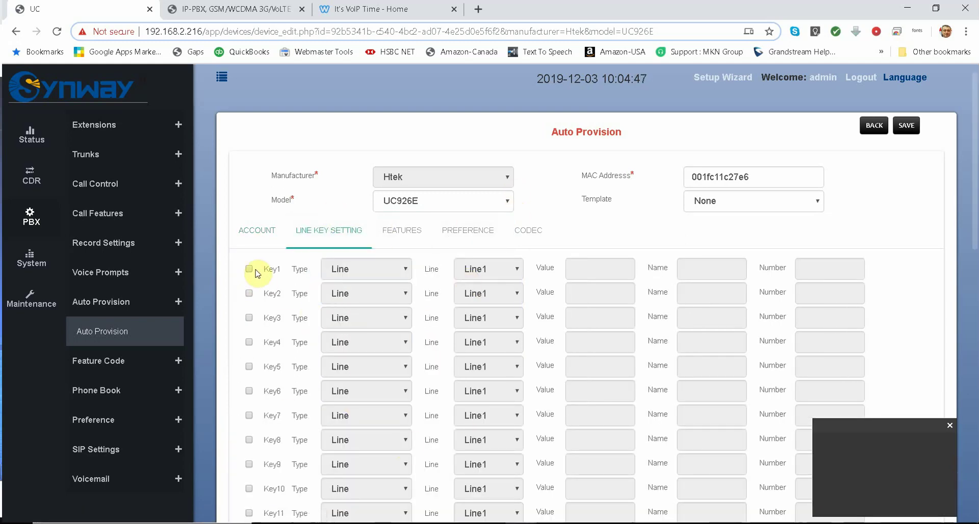
pyautogui.click(362, 312)
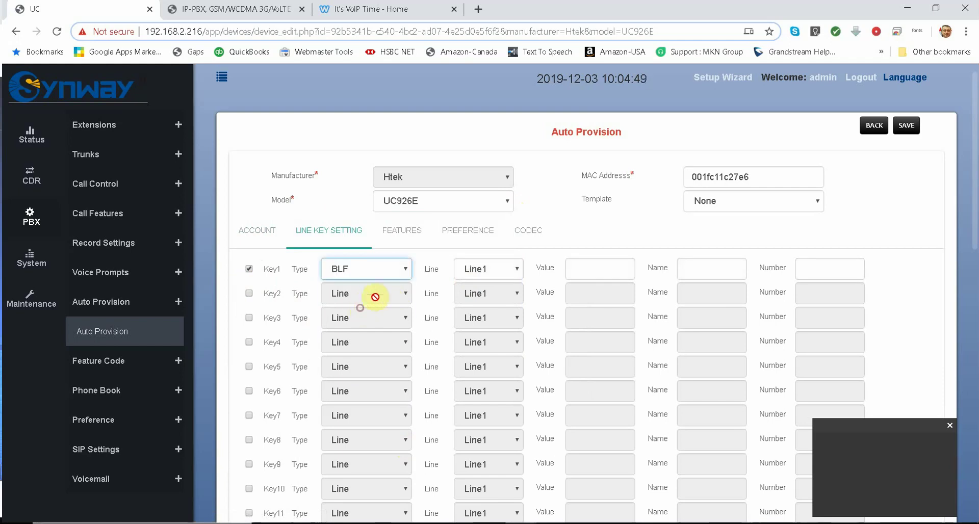
pyautogui.click(488, 269)
pyautogui.click(619, 272)
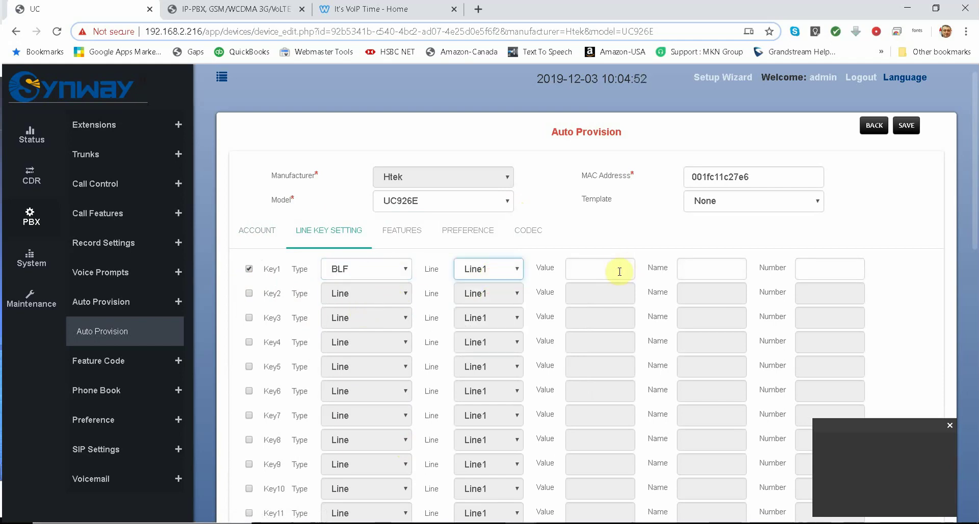
pyautogui.click(620, 272)
pyautogui.write('20')
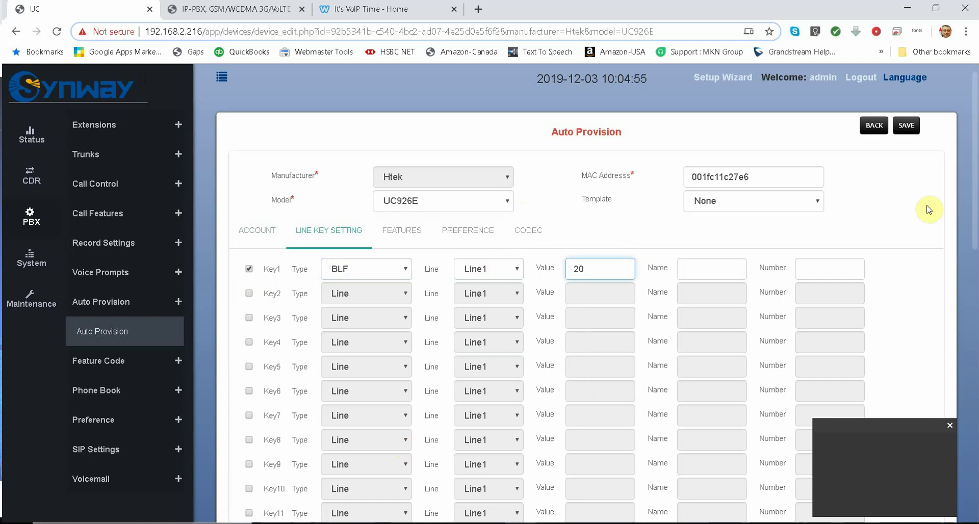
pyautogui.click(907, 127)
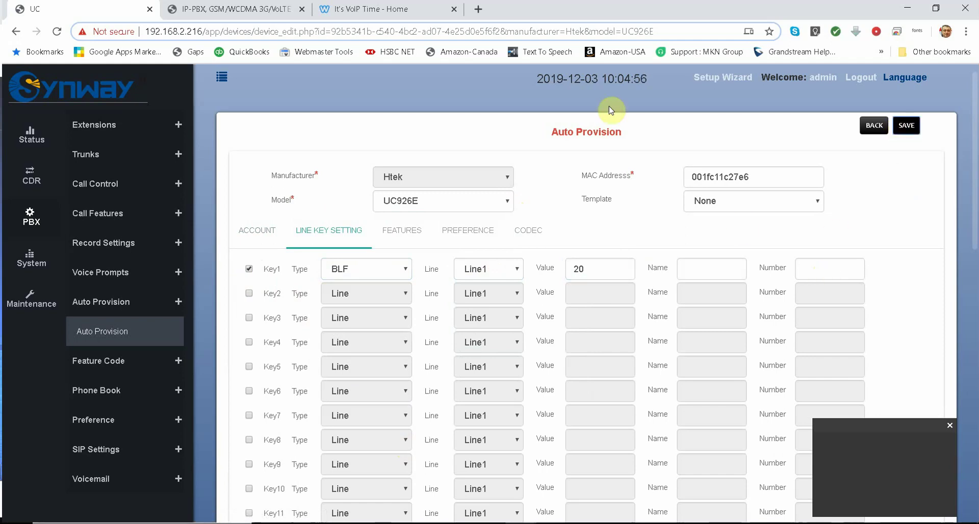
pyautogui.click(554, 106)
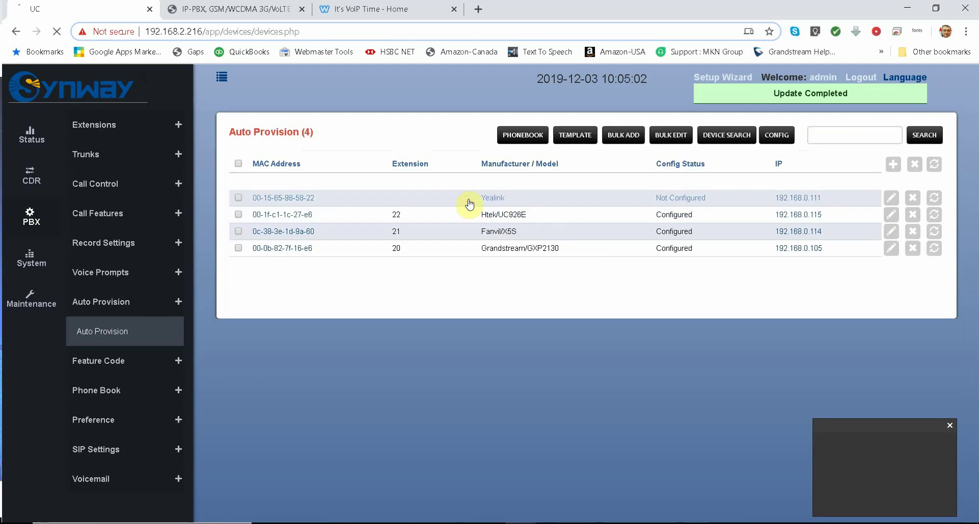
# Step: Set the Yealink phone's model to SIP-T23P with line 1 on extension 23
pyautogui.click(469, 201)
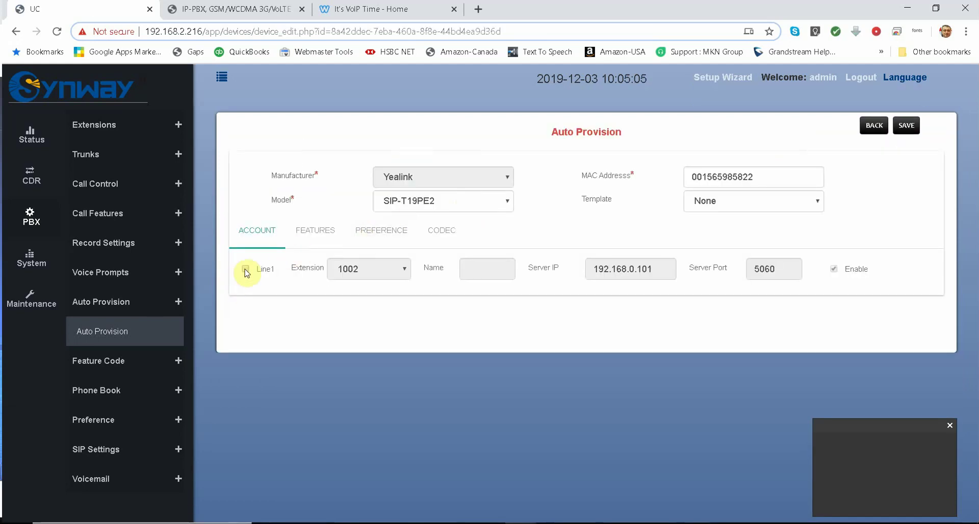
pyautogui.click(447, 202)
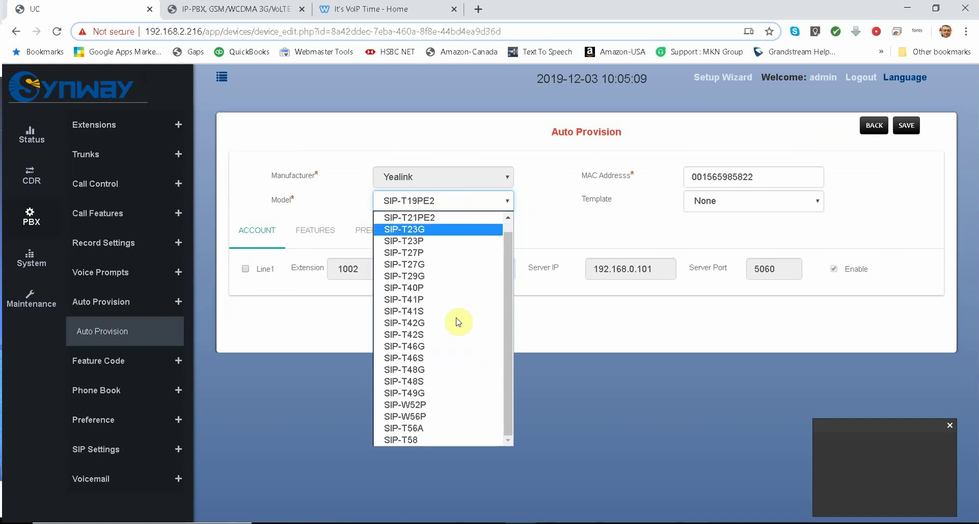
pyautogui.scroll(-1, 433, 362)
pyautogui.click(433, 360)
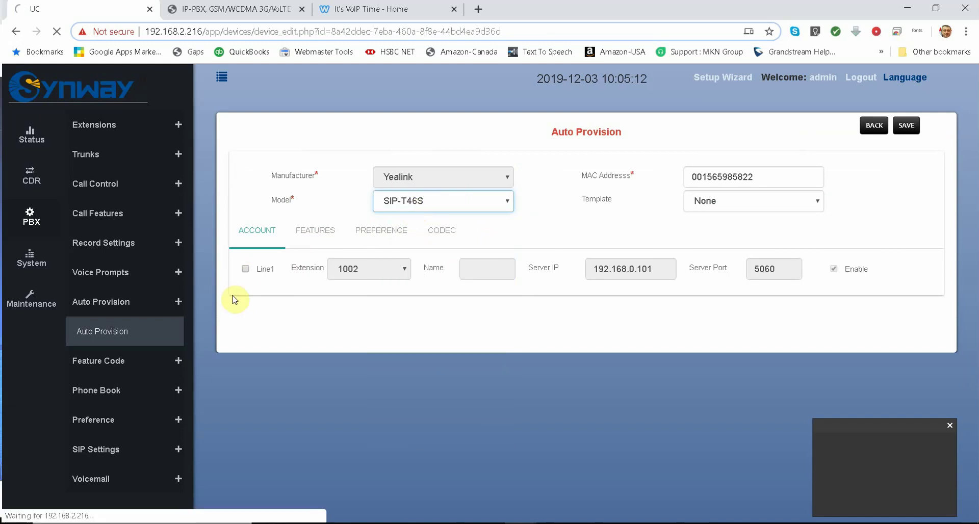
pyautogui.click(314, 231)
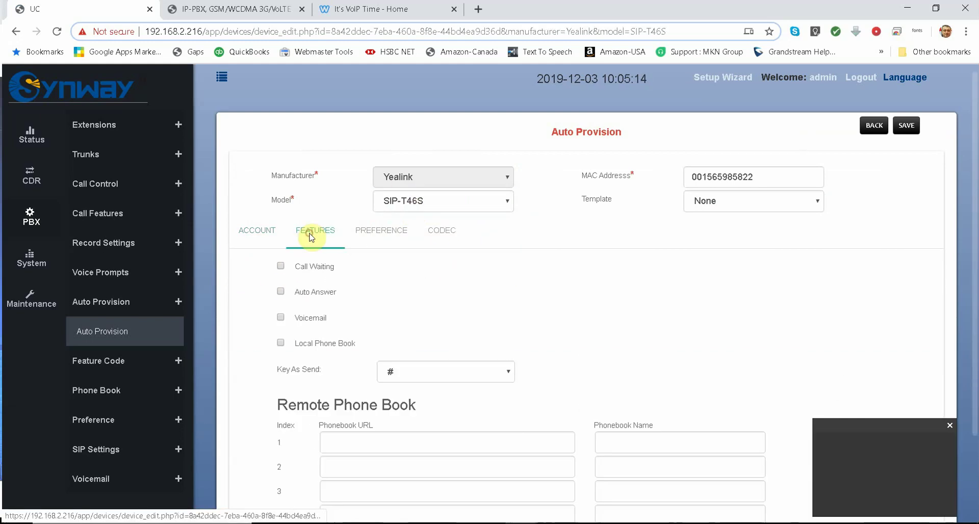
pyautogui.click(442, 207)
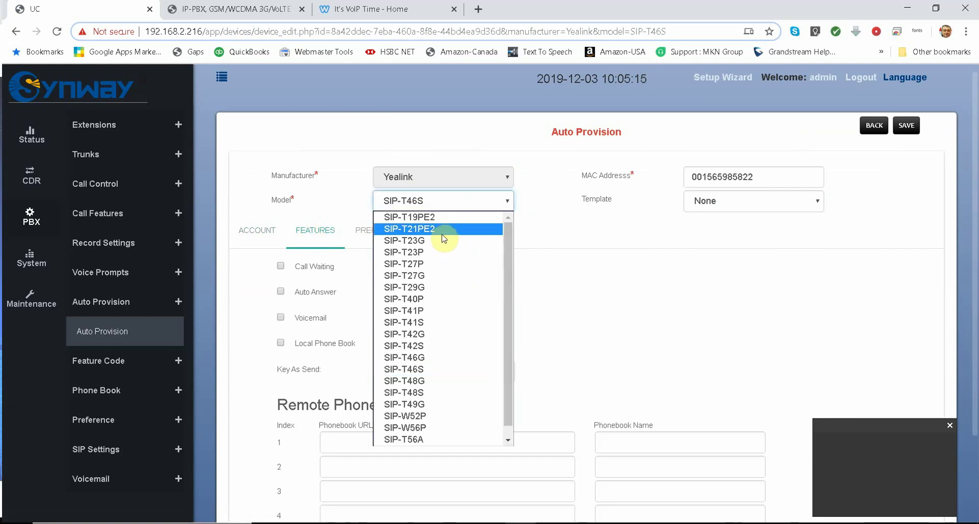
pyautogui.click(432, 253)
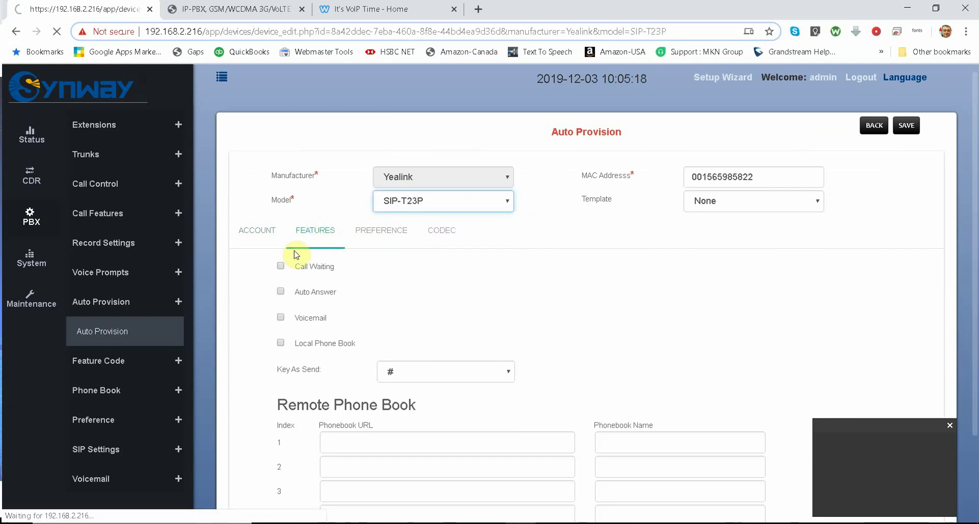
pyautogui.click(257, 230)
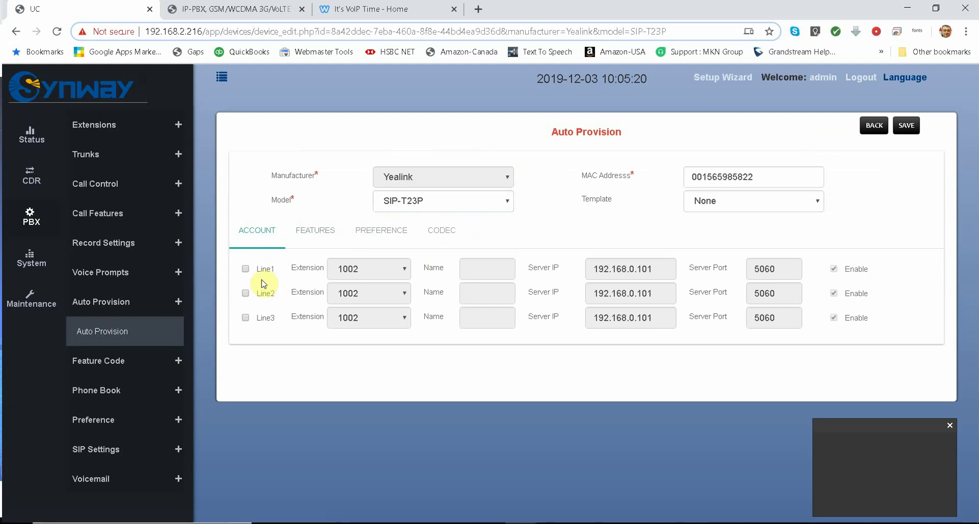
pyautogui.click(247, 270)
pyautogui.click(361, 375)
# Step: Review the feature, preference and codec settings, then save the Yealink provisioning and confirm the restart
pyautogui.click(322, 233)
pyautogui.click(381, 232)
pyautogui.click(435, 233)
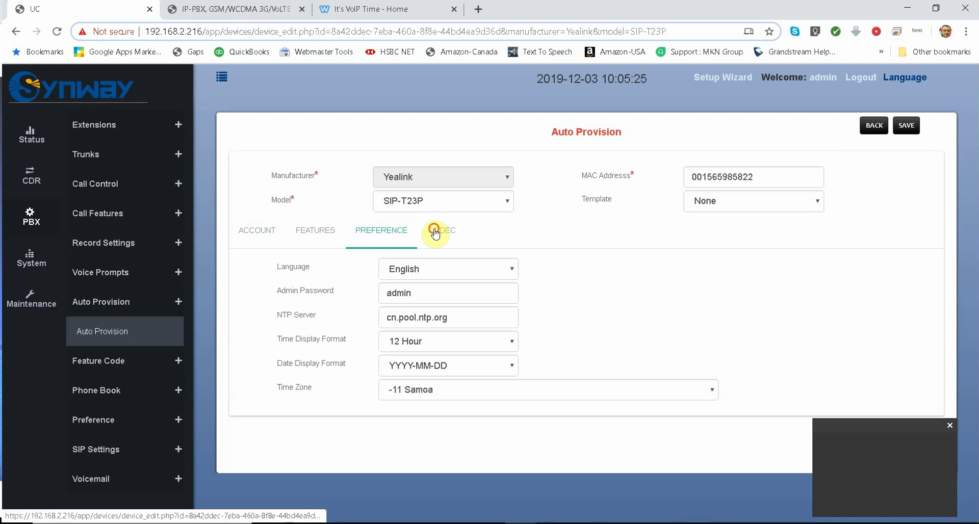
pyautogui.click(245, 232)
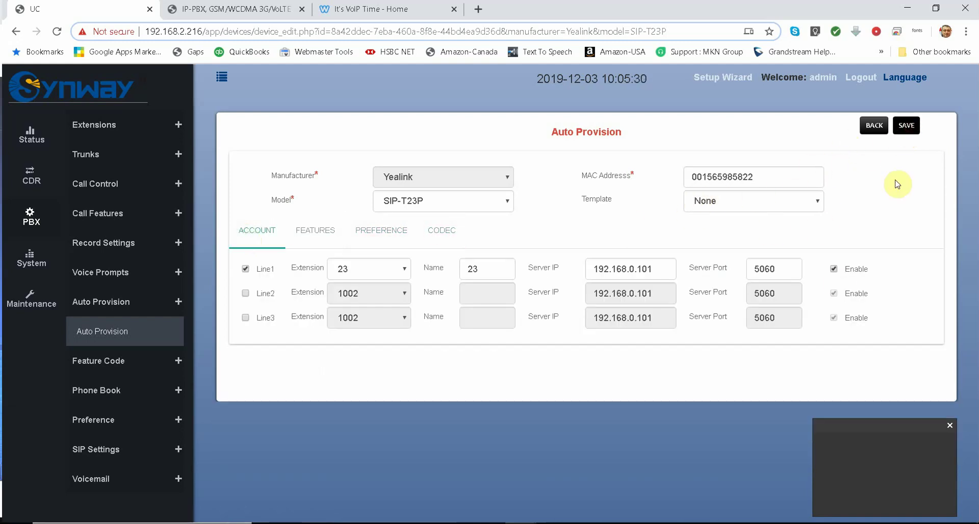
pyautogui.click(552, 102)
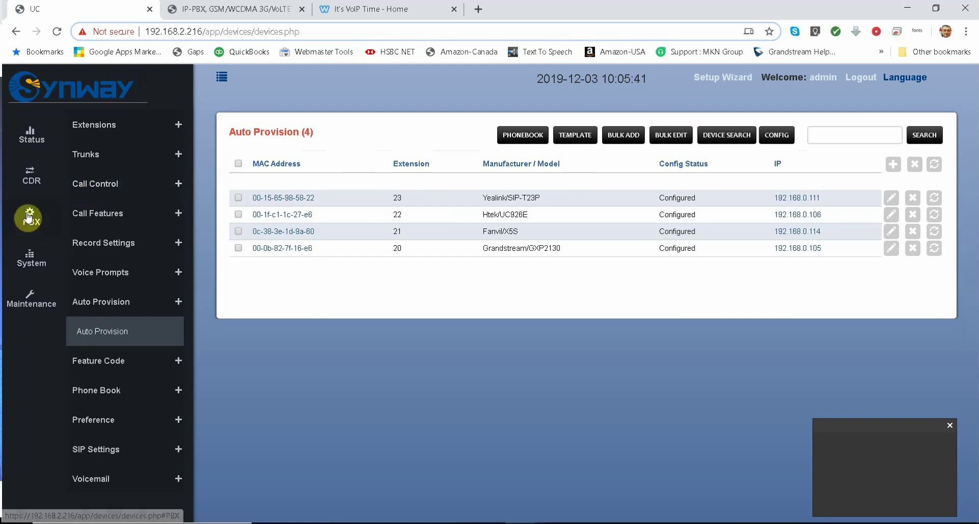
# Step: Go to Status > PBX Status > PBX Monitor and scroll the Extension table to check registrations
pyautogui.click(26, 137)
pyautogui.click(92, 154)
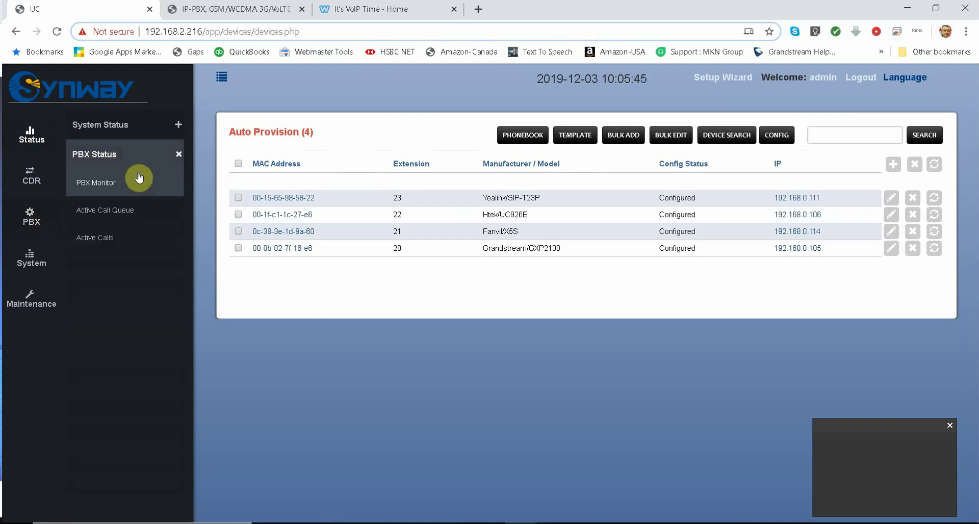
pyautogui.click(98, 183)
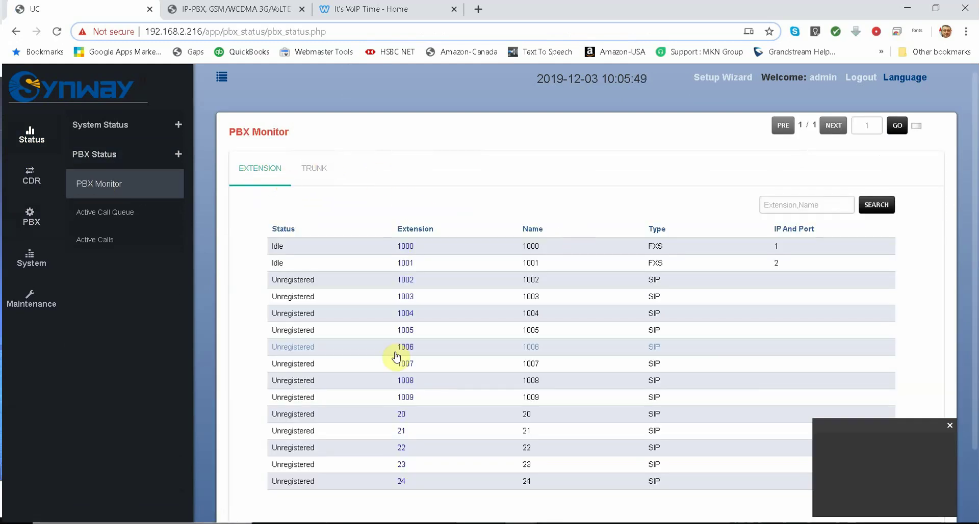
pyautogui.scroll(-1, 398, 357)
pyautogui.scroll(-1, 397, 357)
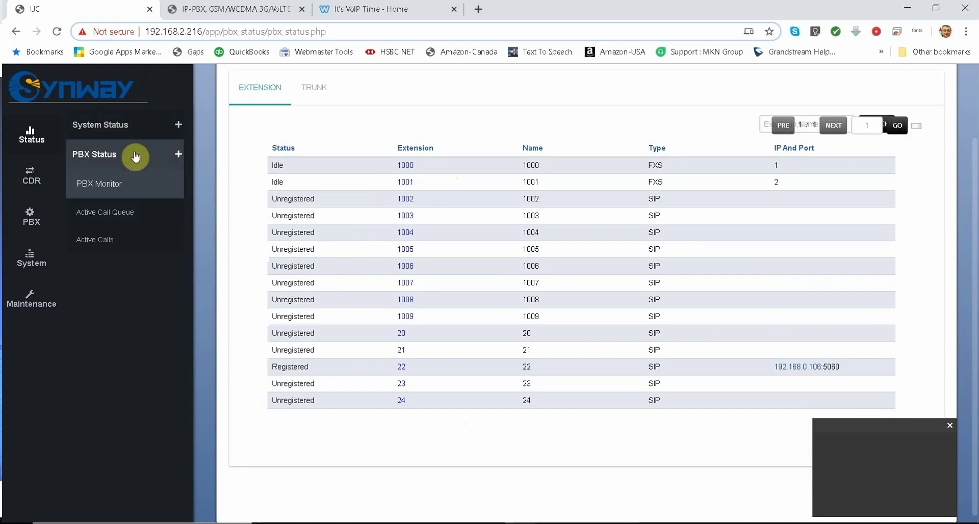
# Step: Go to PBX > Auto Provision > Template and start a new provisioning template
pyautogui.click(31, 216)
pyautogui.click(127, 356)
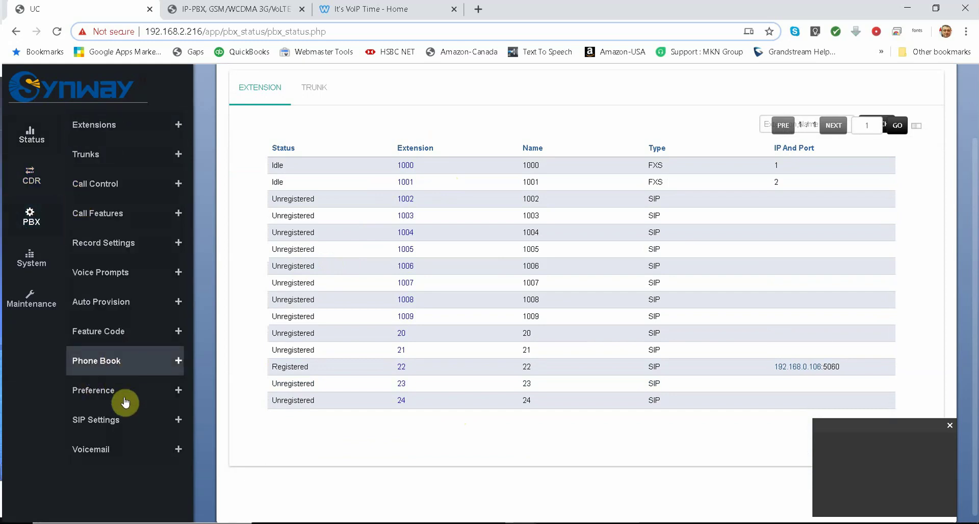
pyautogui.click(109, 309)
pyautogui.click(111, 332)
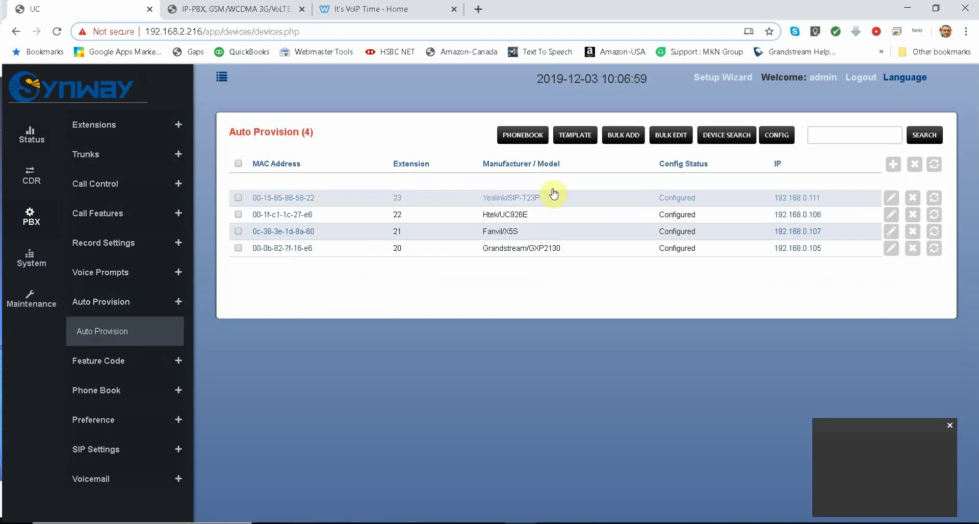
pyautogui.click(569, 133)
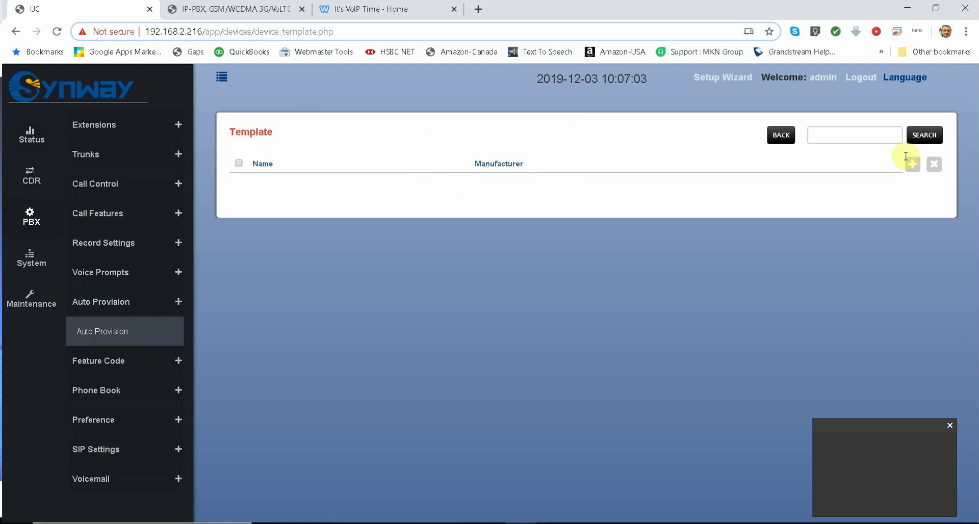
pyautogui.click(913, 164)
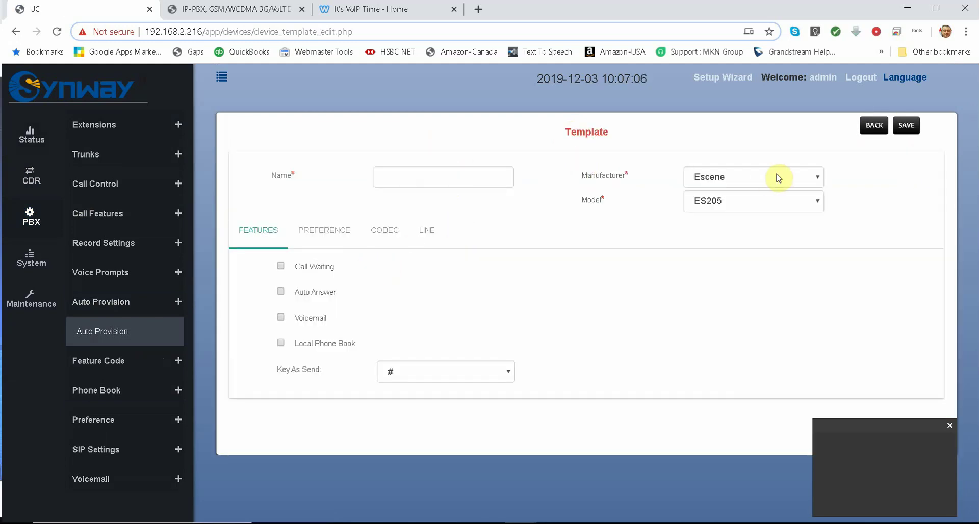
# Step: Choose manufacturer Fanvil and model X5, and name the template 'Fanvil X%'
pyautogui.click(757, 187)
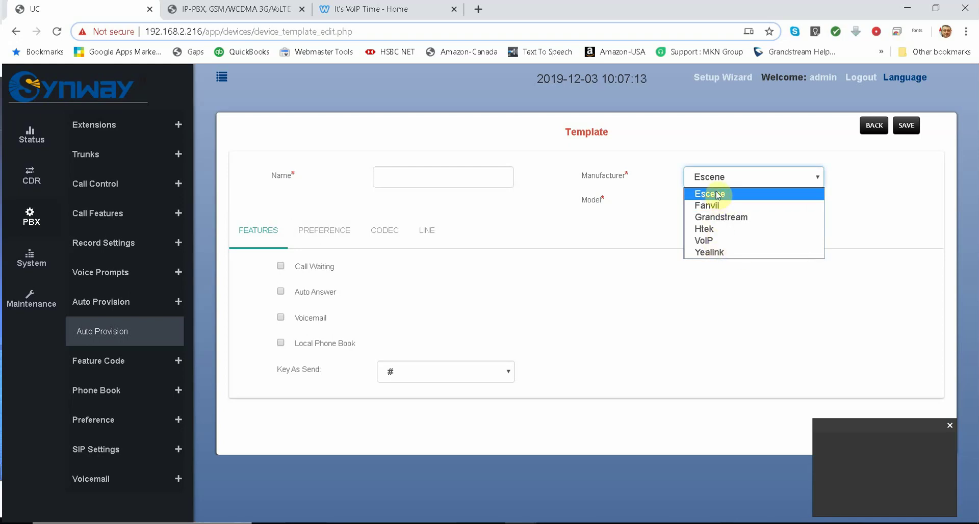
pyautogui.click(739, 206)
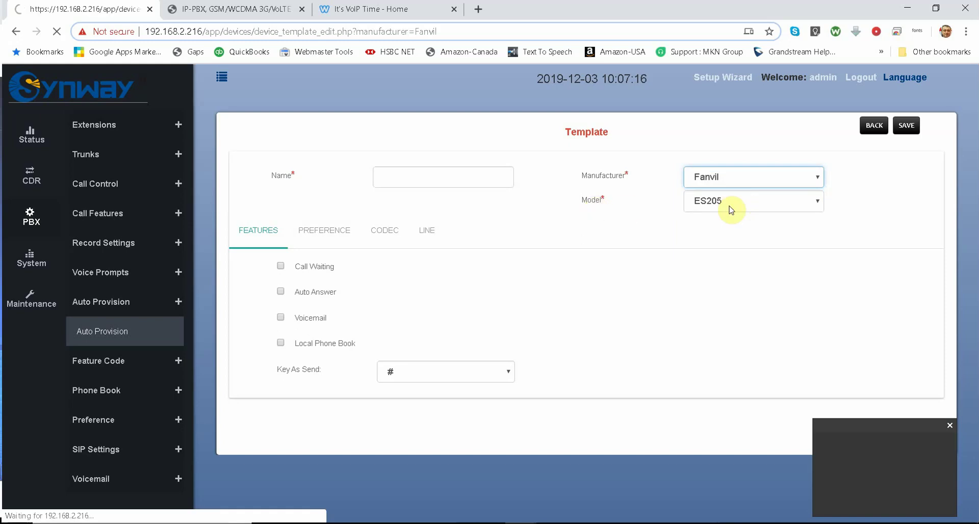
pyautogui.click(748, 202)
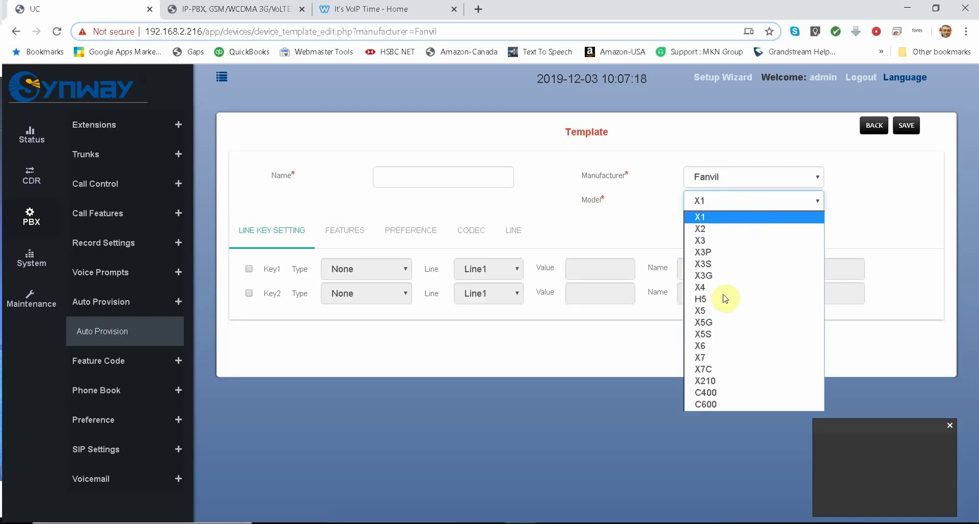
pyautogui.click(716, 311)
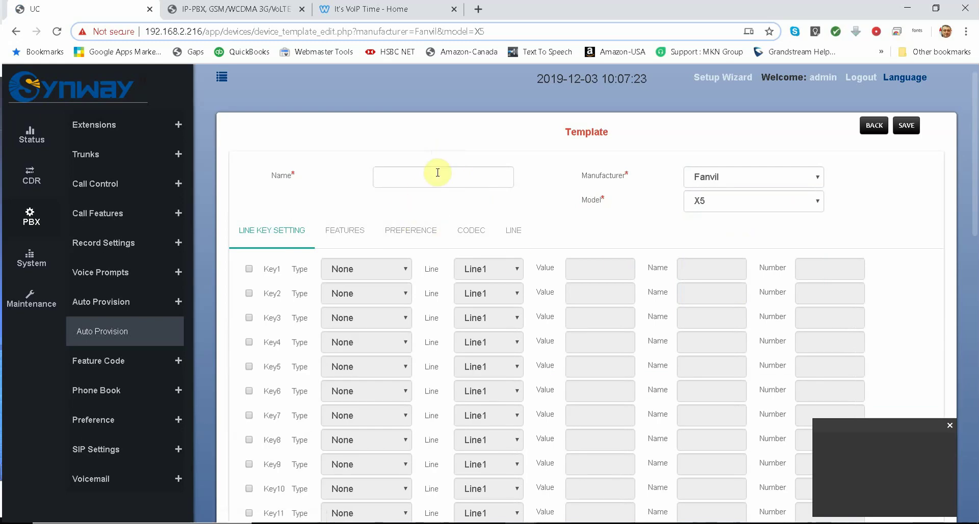
pyautogui.click(438, 173)
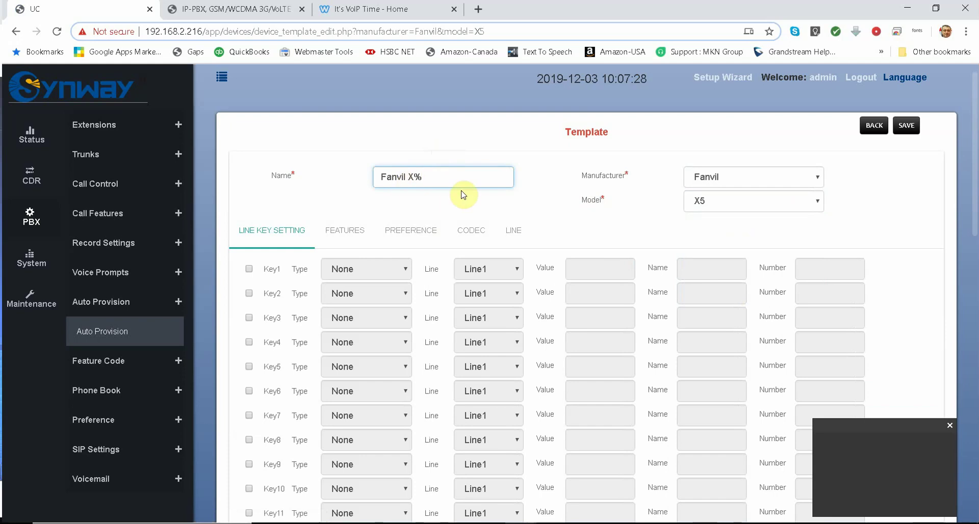
# Step: Enable Key1 as a Line key and save the template
pyautogui.click(271, 234)
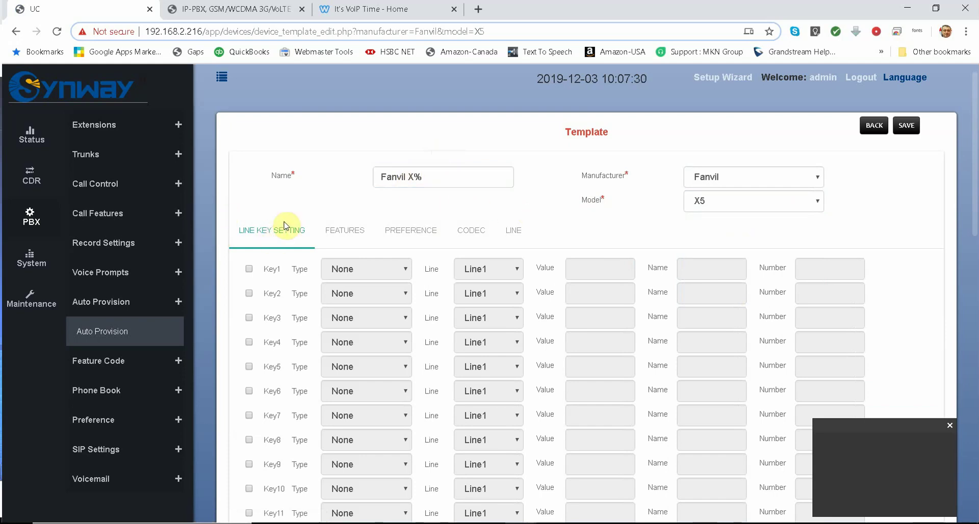
pyautogui.scroll(-5, 405, 291)
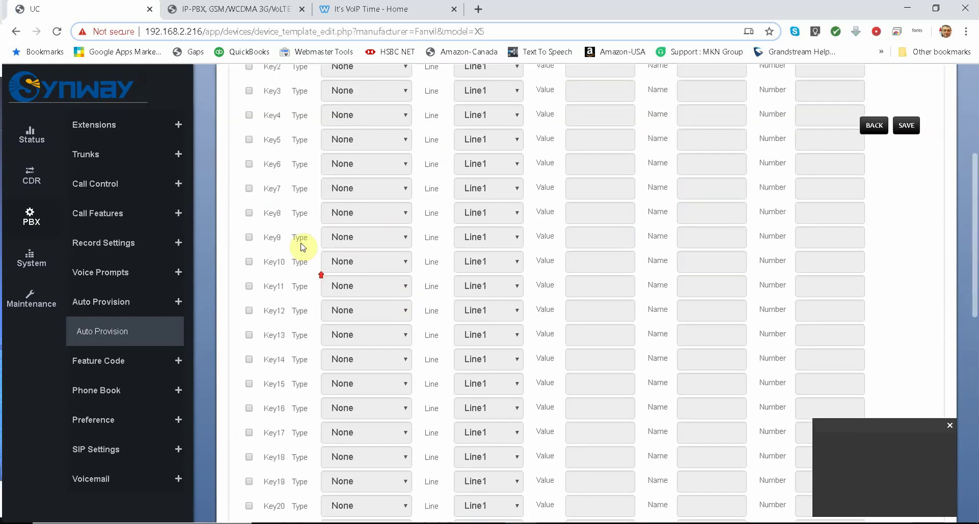
pyautogui.scroll(5, 303, 247)
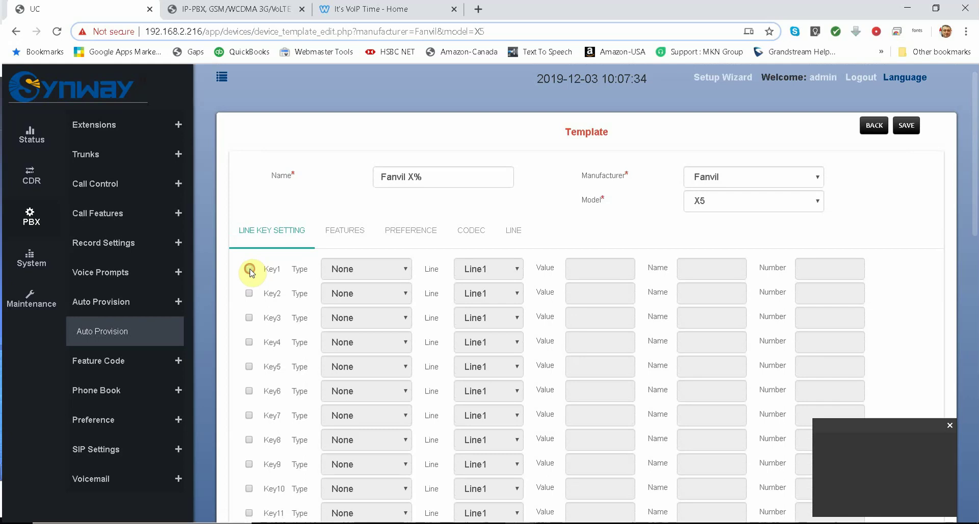
pyautogui.click(345, 269)
pyautogui.click(360, 295)
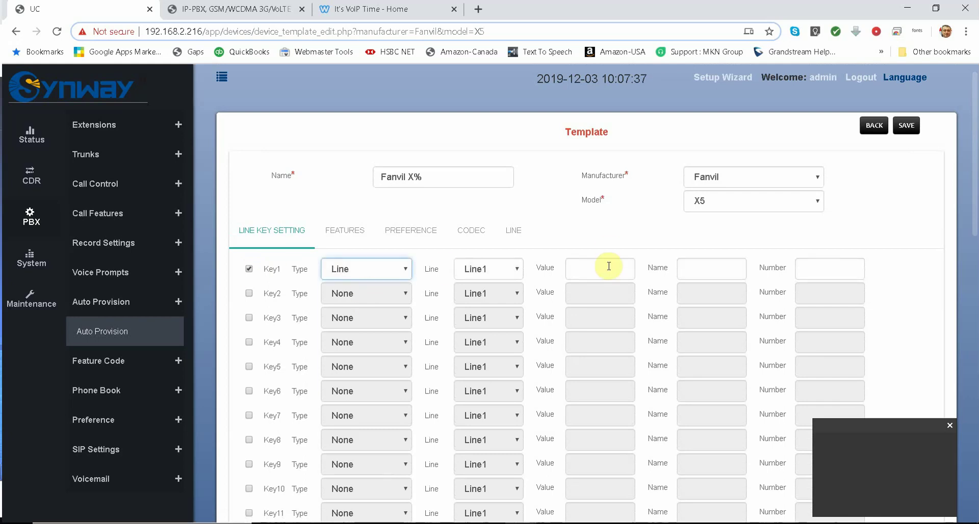
pyautogui.click(907, 137)
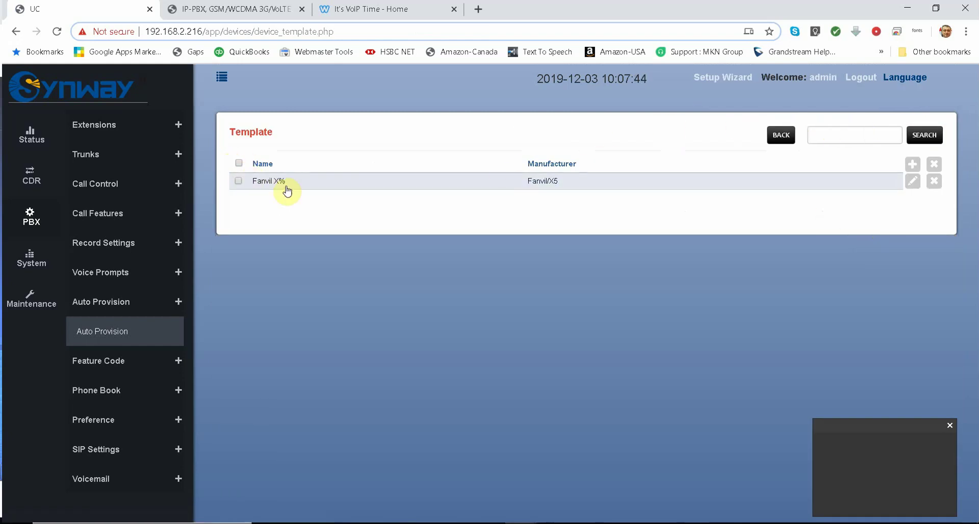
# Step: Check which templates the Fanvil X5S phone's provisioning settings can use
pyautogui.click(782, 138)
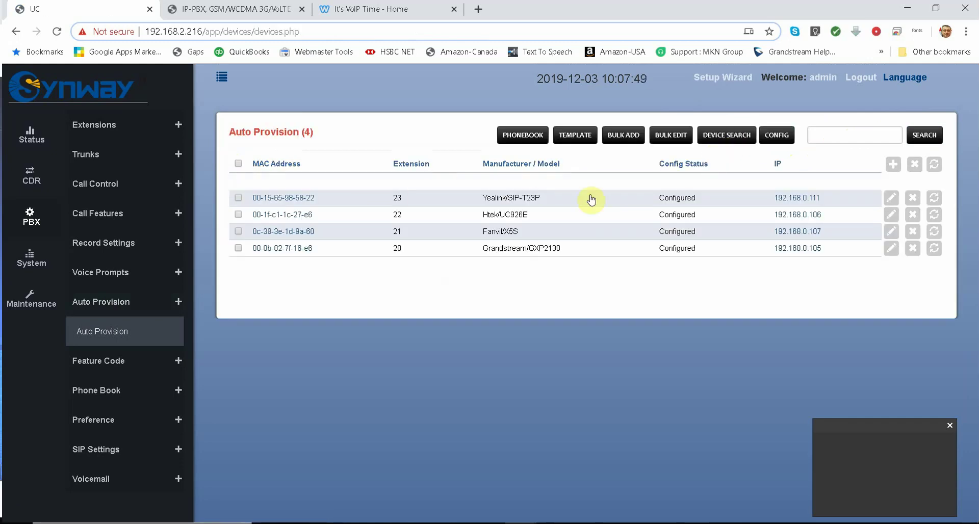
pyautogui.click(529, 234)
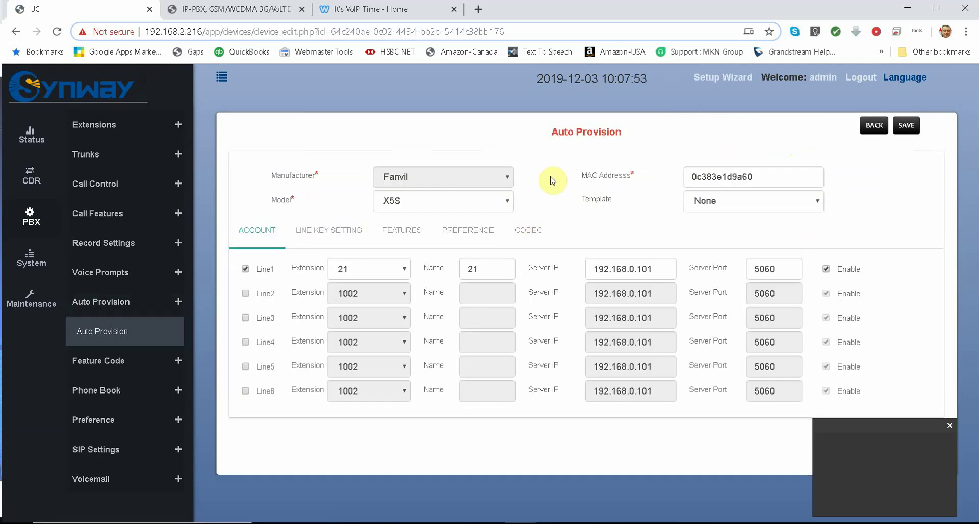
pyautogui.click(751, 204)
pyautogui.click(712, 205)
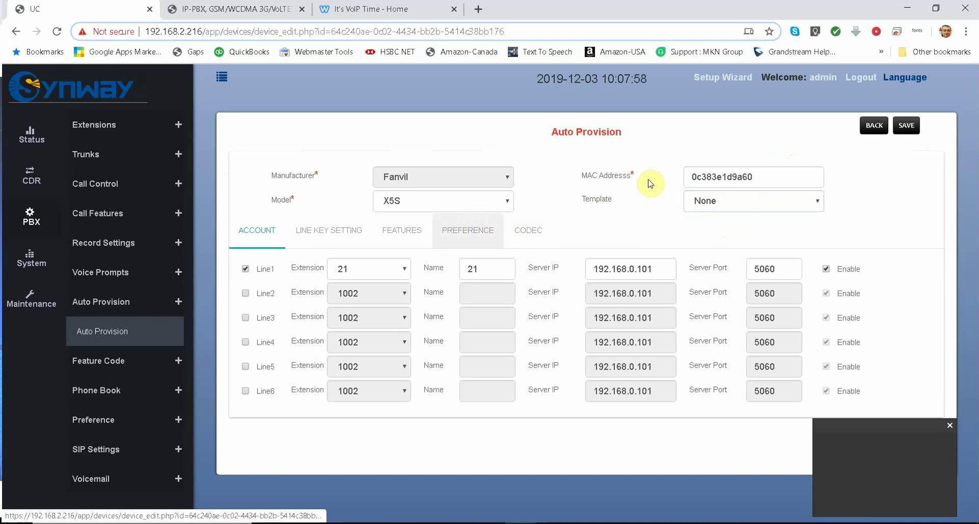
pyautogui.click(870, 127)
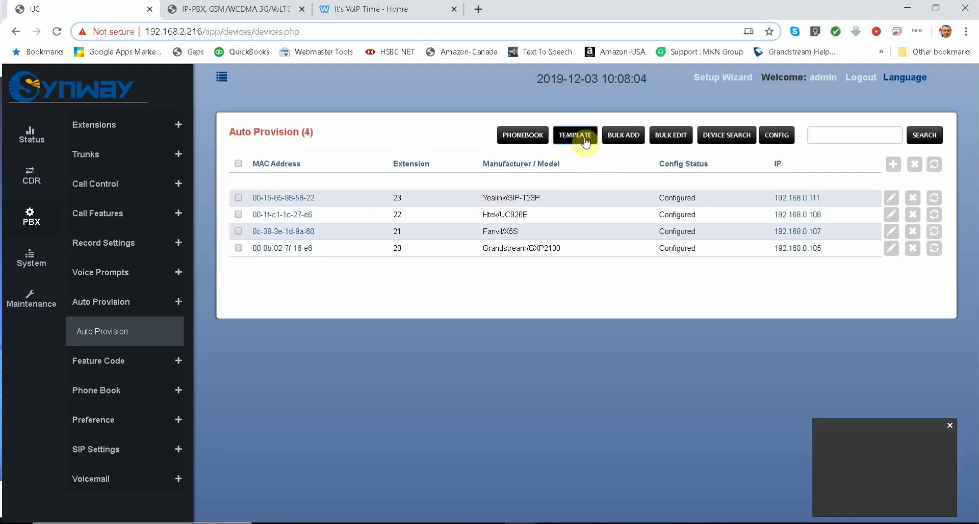
# Step: Change the saved Fanvil provisioning template's model to X5S and save it
pyautogui.click(585, 142)
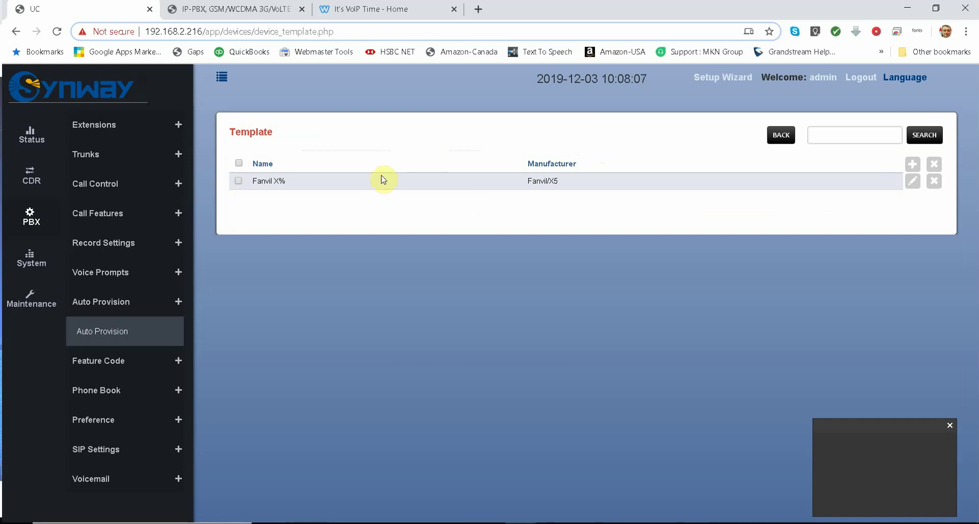
pyautogui.click(913, 182)
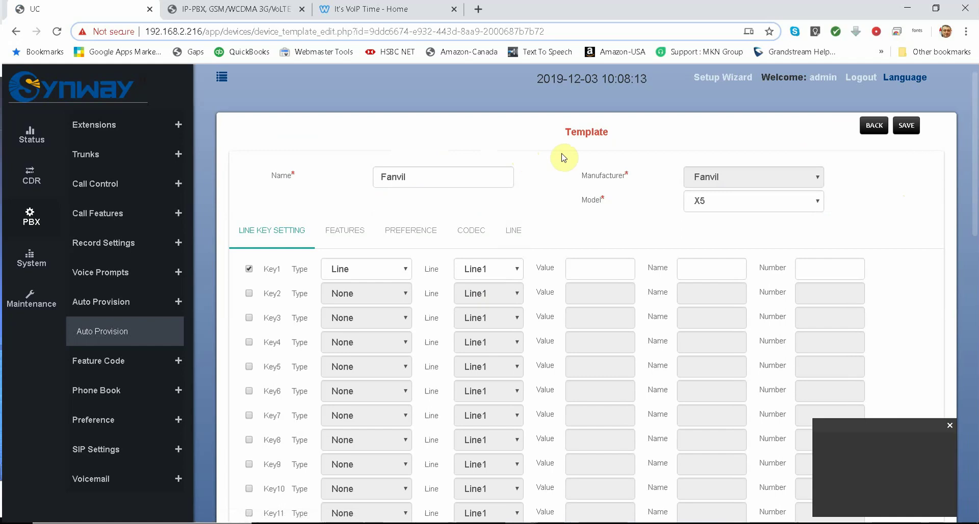
pyautogui.click(730, 203)
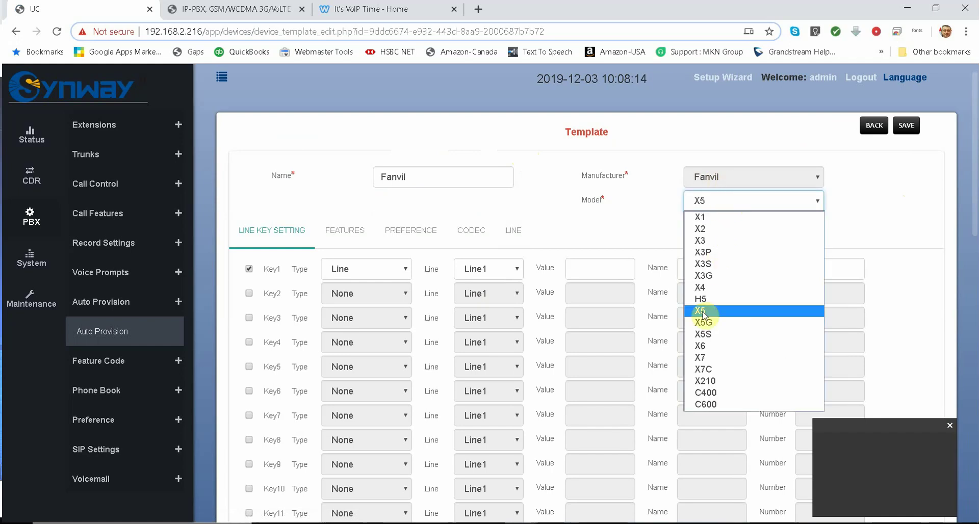
pyautogui.click(708, 338)
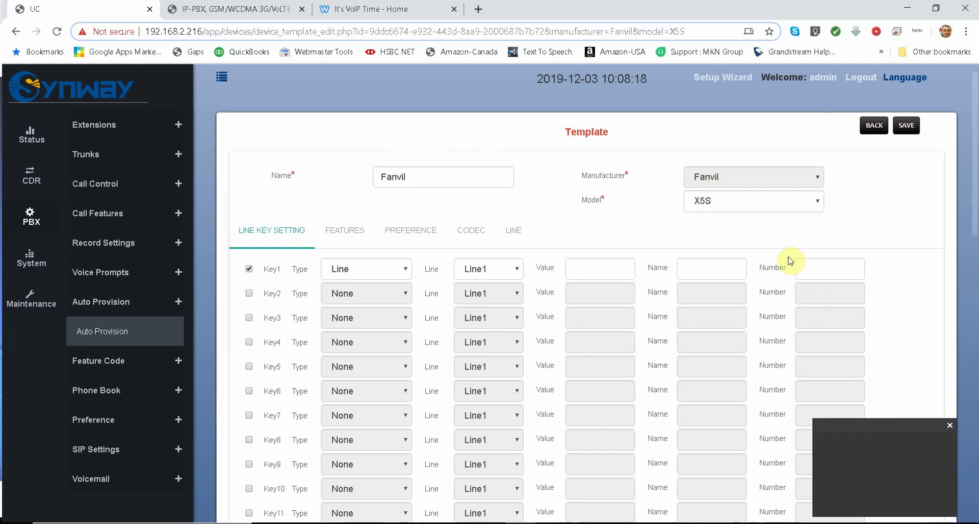
pyautogui.click(874, 126)
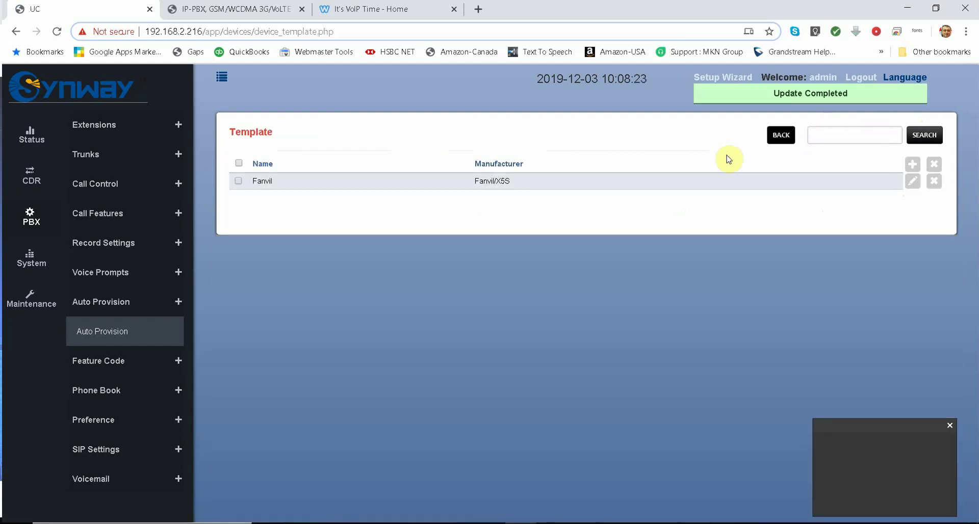
pyautogui.click(781, 136)
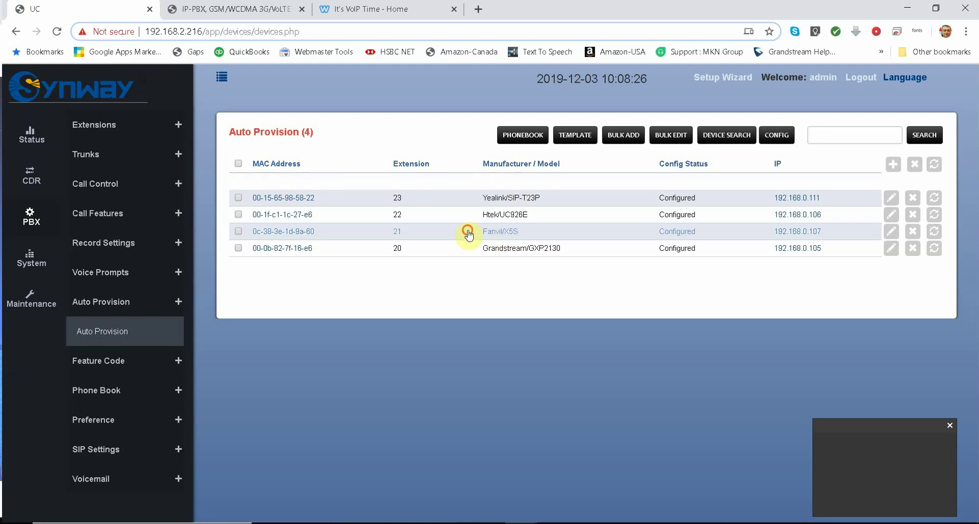
pyautogui.click(468, 233)
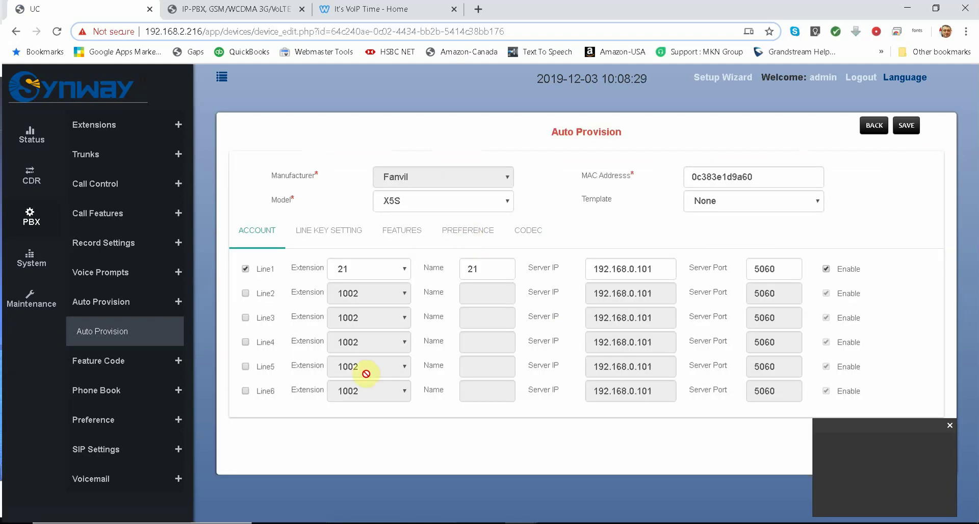
pyautogui.click(721, 201)
pyautogui.click(721, 227)
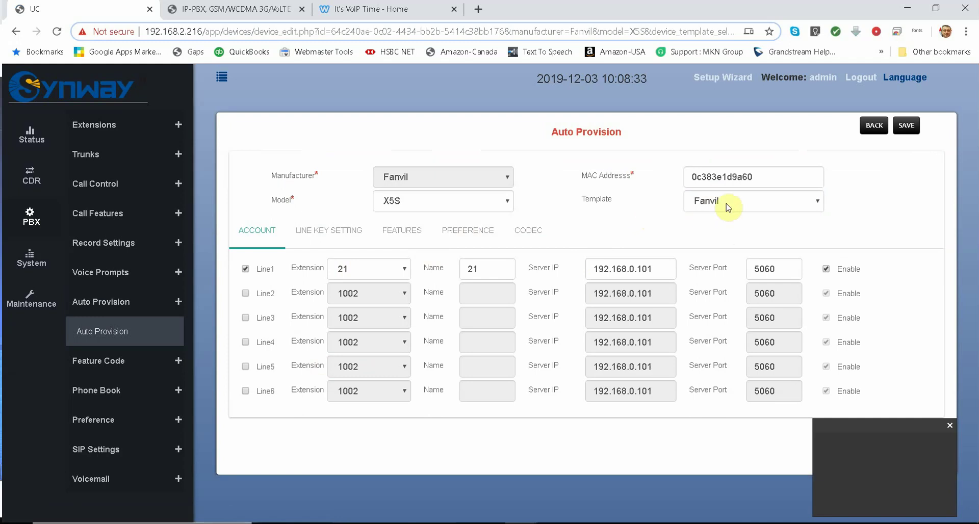
pyautogui.click(873, 128)
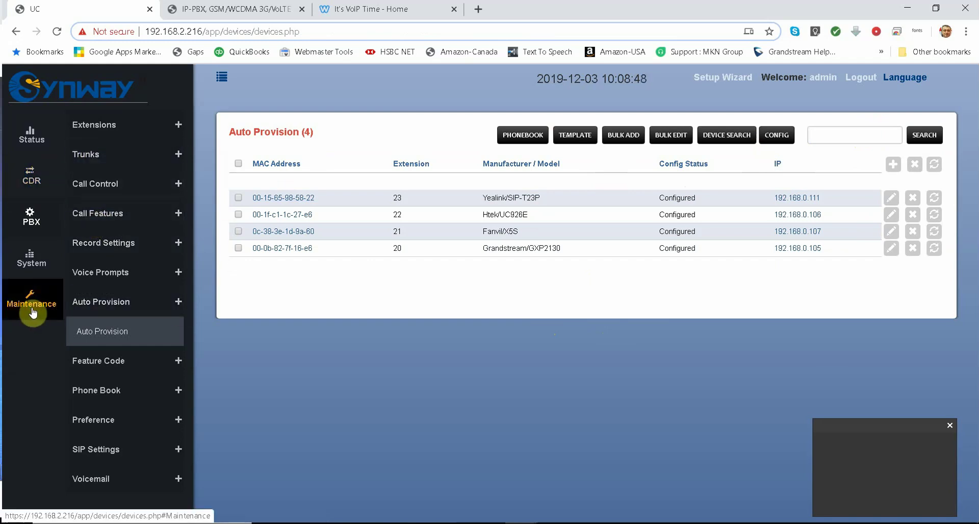
# Step: Go through System Info to the PBX Monitor and review extensions 20–24 registration status
pyautogui.click(28, 142)
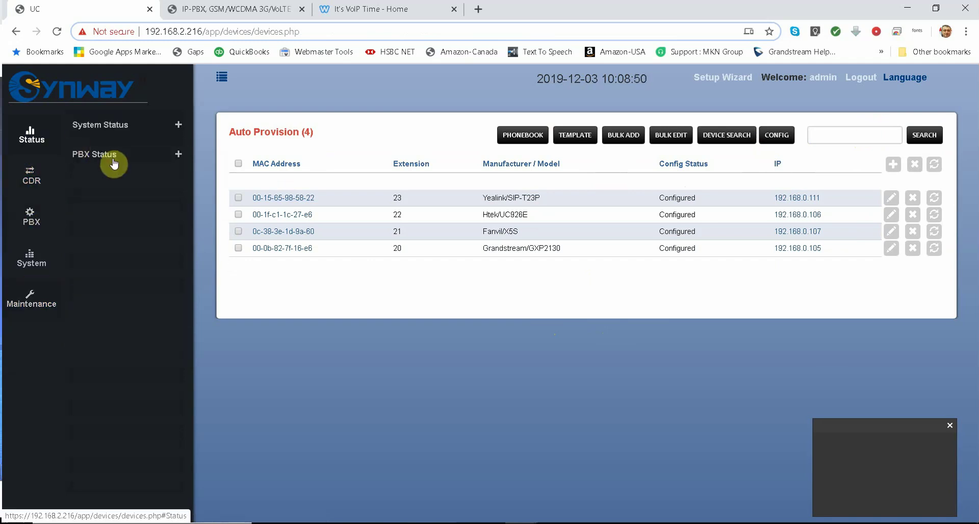
pyautogui.click(116, 134)
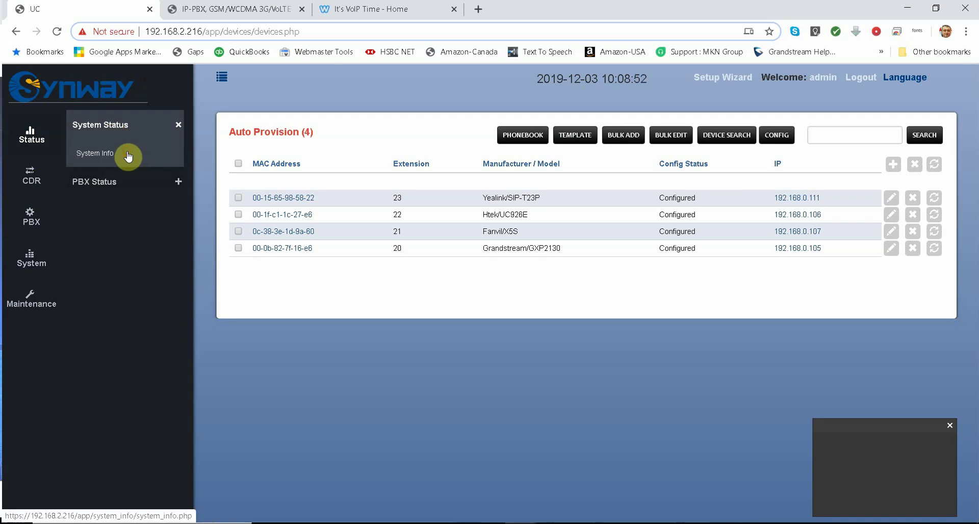
pyautogui.click(127, 156)
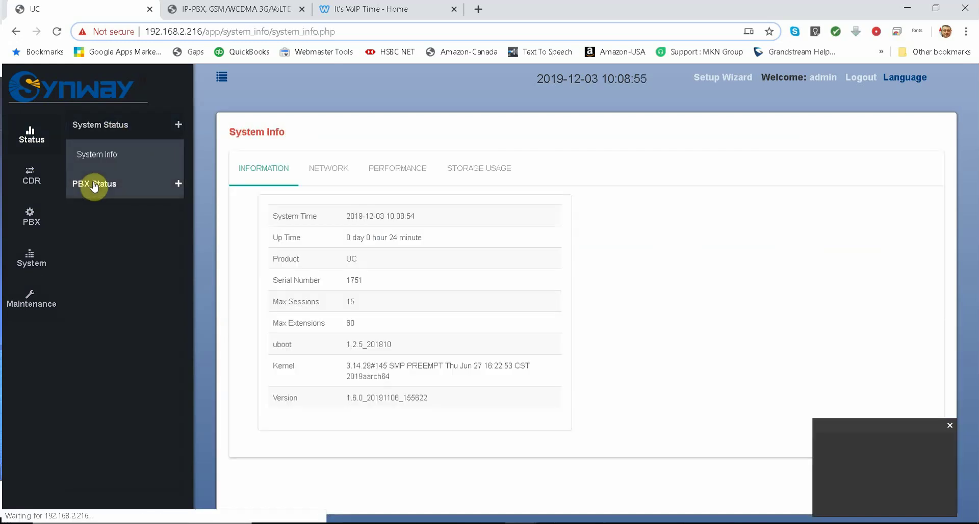
pyautogui.click(94, 183)
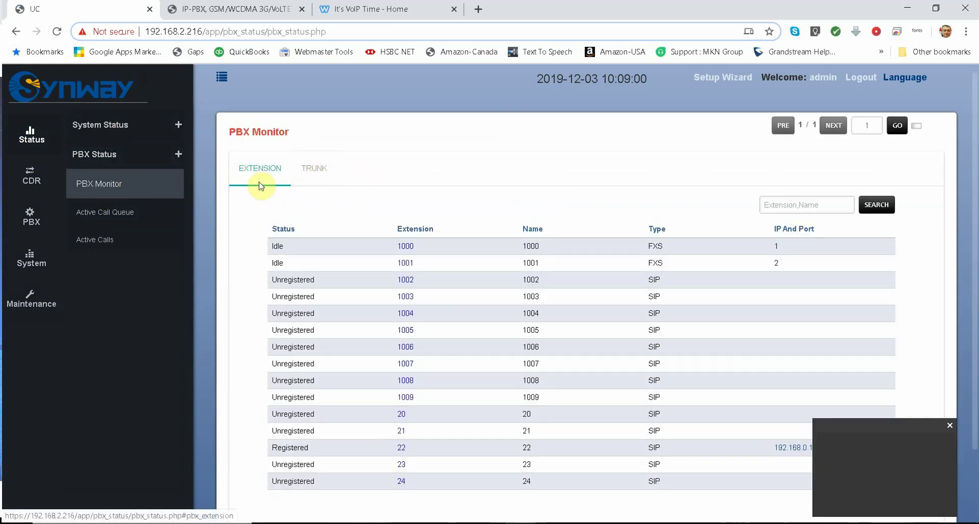
pyautogui.scroll(-2, 285, 324)
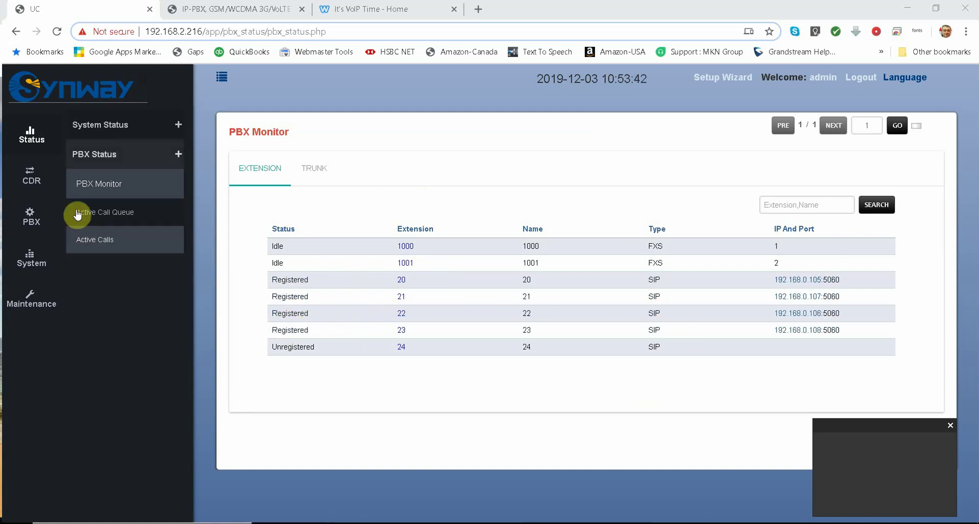
# Step: Expand the PBX section's Call Features menu and scroll through its submenu
pyautogui.click(32, 221)
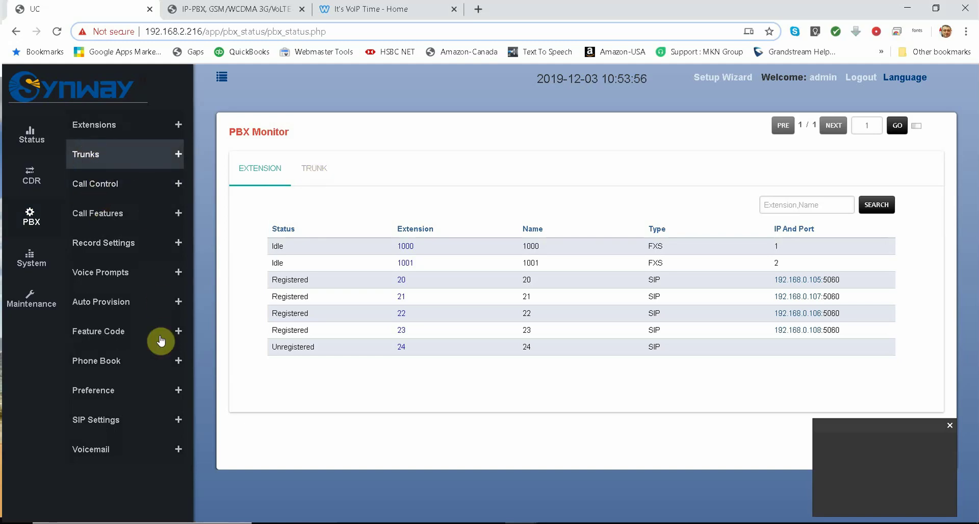
pyautogui.click(121, 213)
pyautogui.scroll(-3, 160, 311)
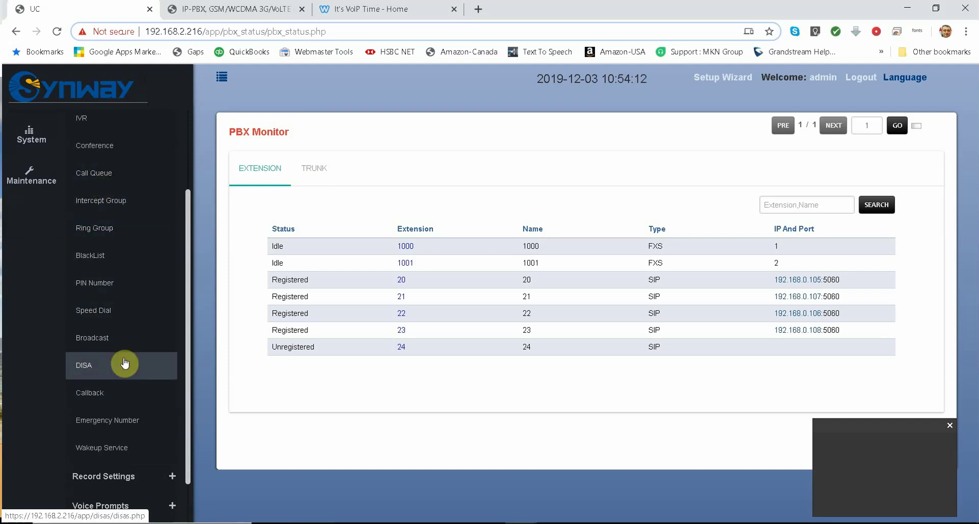
# Step: Open the 'default' route from the Call Control Inbound Routes list for editing
pyautogui.scroll(3, 122, 363)
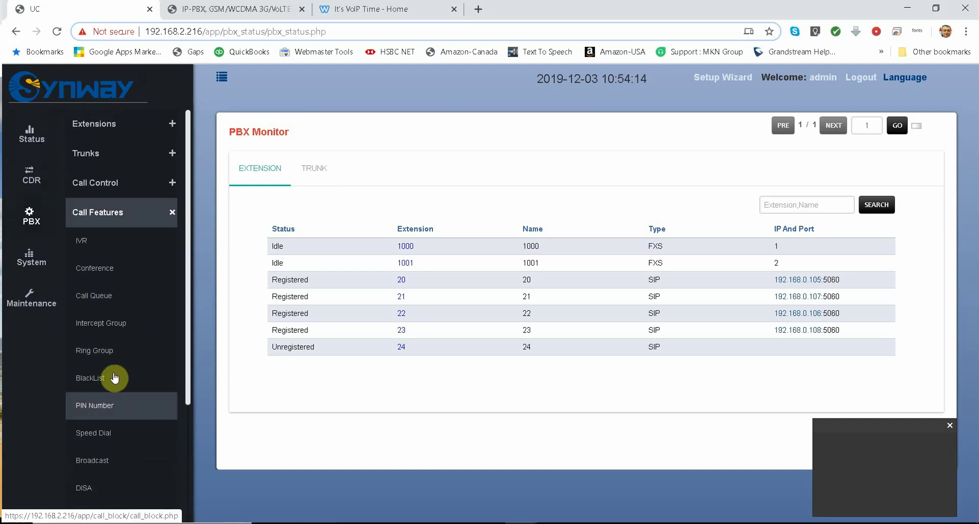
pyautogui.click(132, 193)
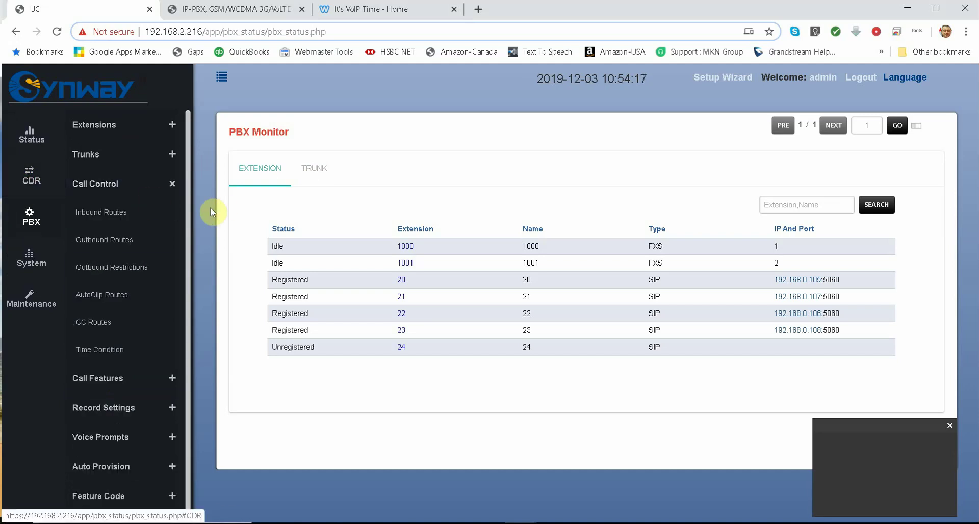
pyautogui.click(134, 209)
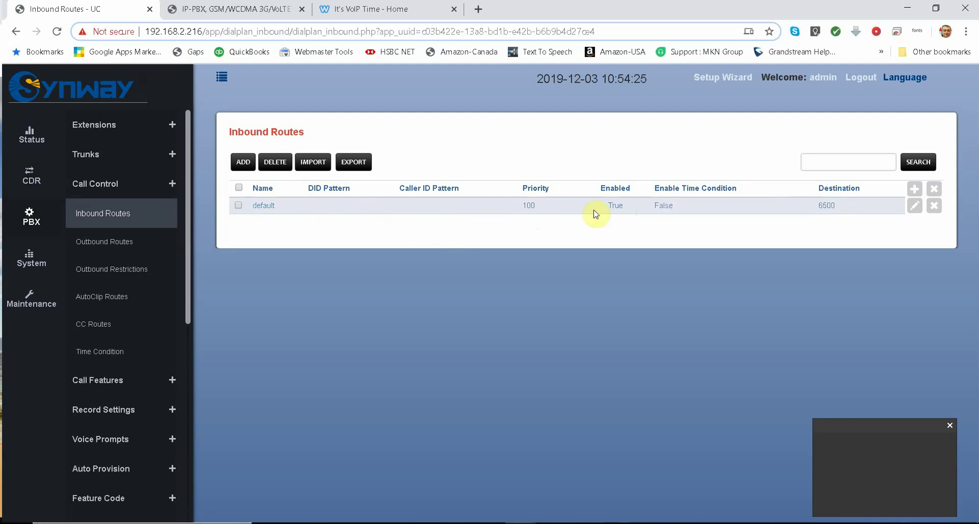
pyautogui.click(262, 205)
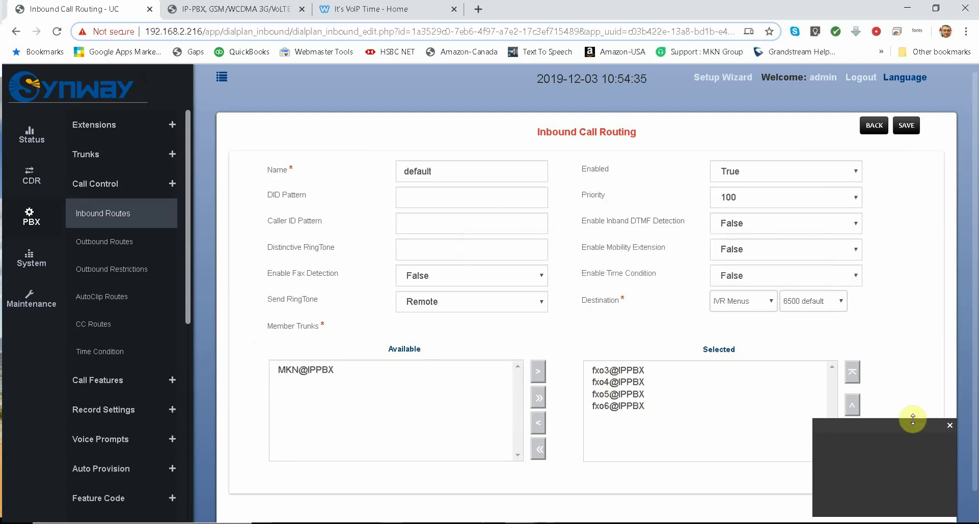
# Step: Move MKN@IPPBX from Available into the inbound route's selected member trunks
pyautogui.click(951, 425)
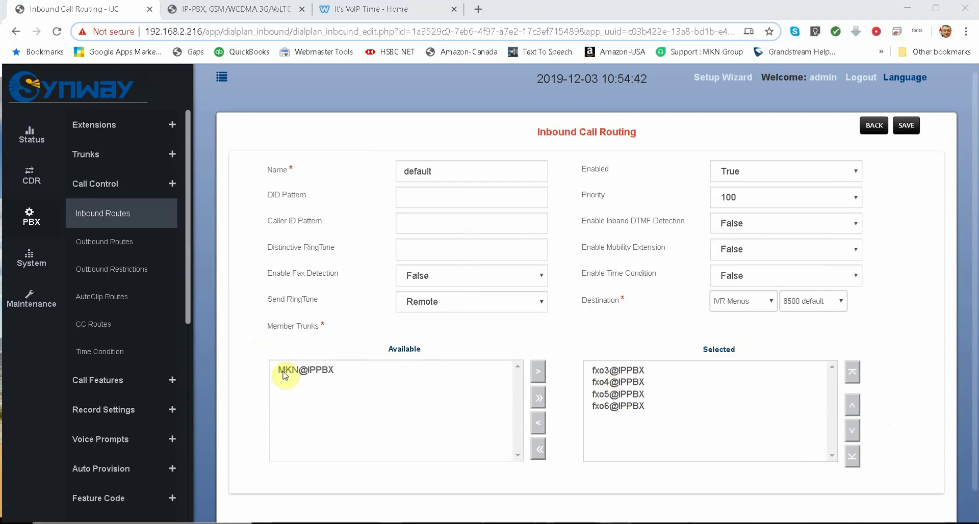
pyautogui.click(303, 370)
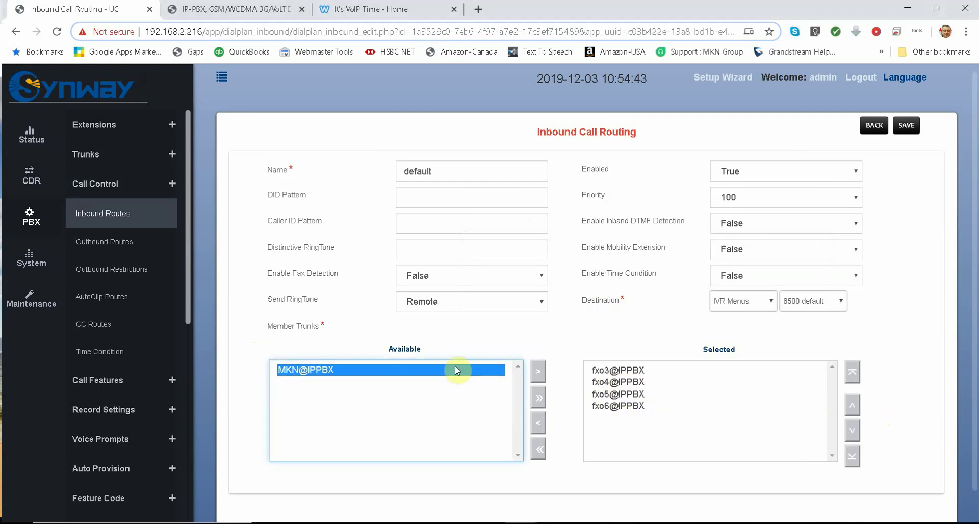
pyautogui.click(540, 376)
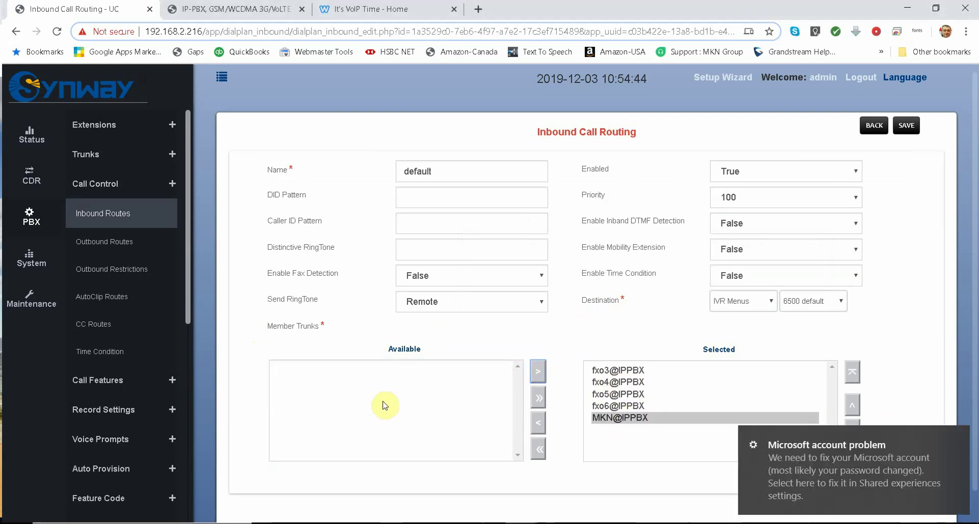
pyautogui.click(623, 371)
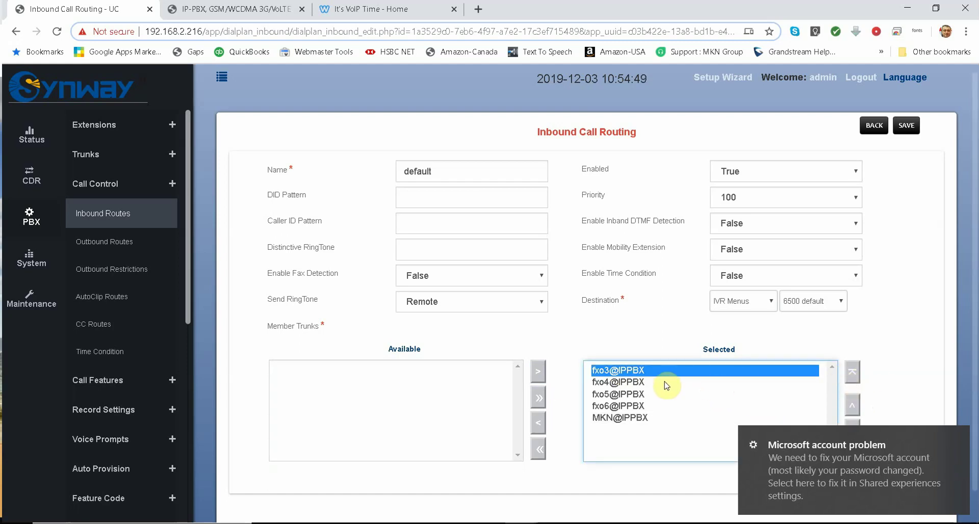
# Step: Dismiss the Microsoft account notification and the Windows Settings window that popped up
pyautogui.click(954, 437)
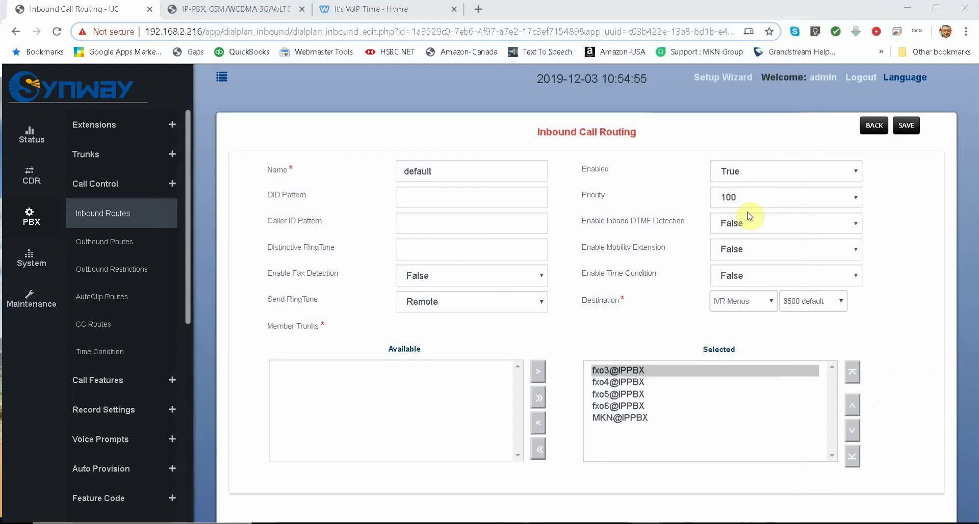
pyautogui.click(596, 368)
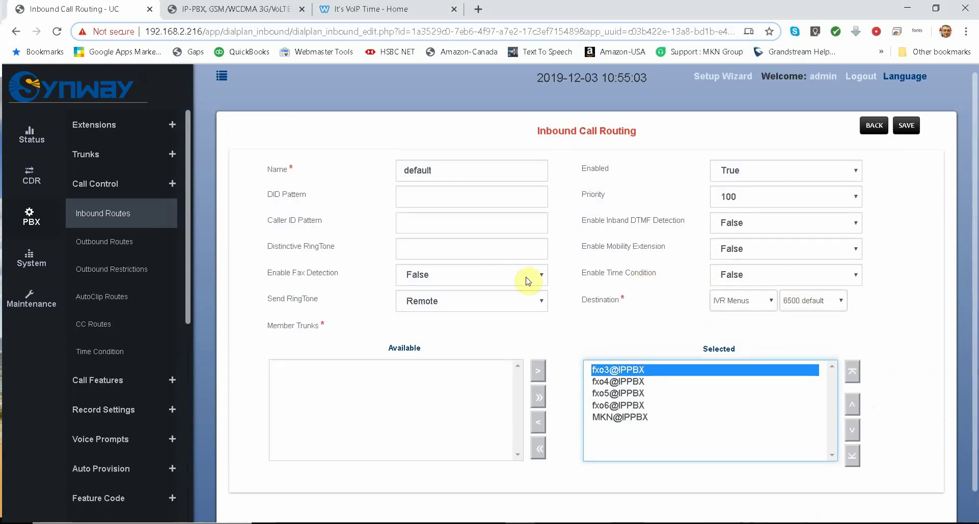
pyautogui.moveTo(641, 275)
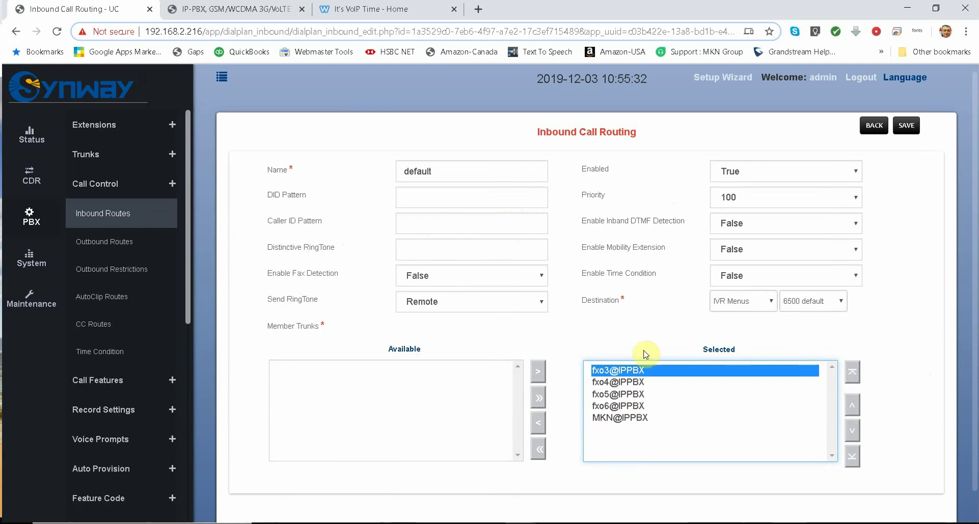
# Step: Set the inbound route's destination to Extensions, extension 20, and save it
pyautogui.click(763, 305)
pyautogui.press('e')
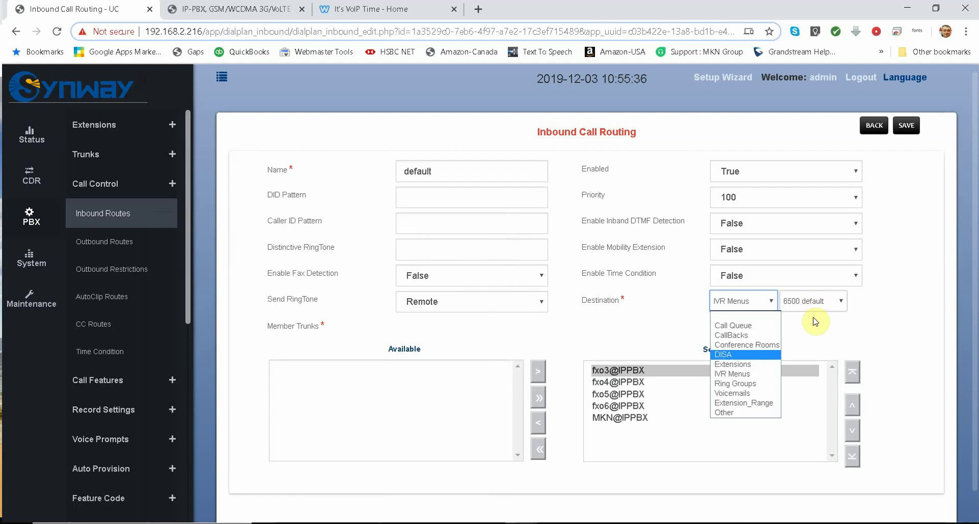
pyautogui.click(812, 303)
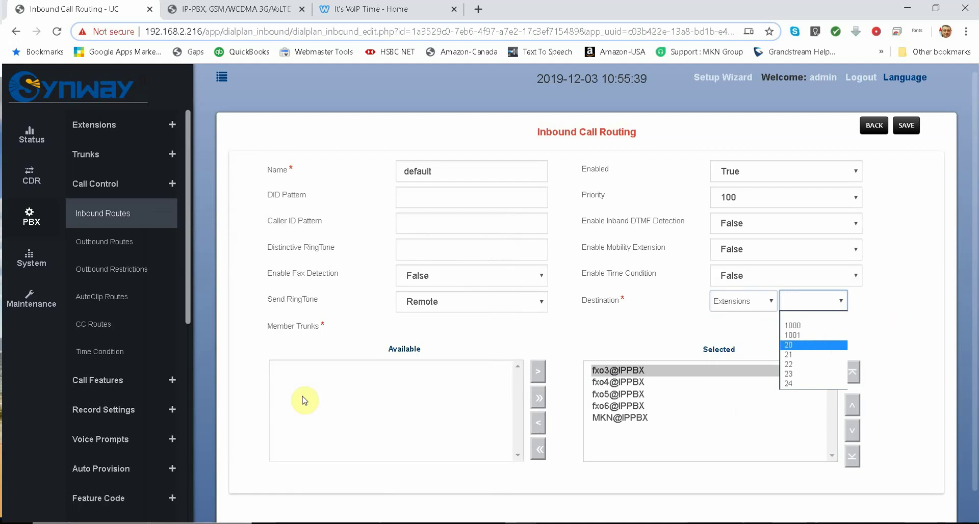
pyautogui.click(567, 369)
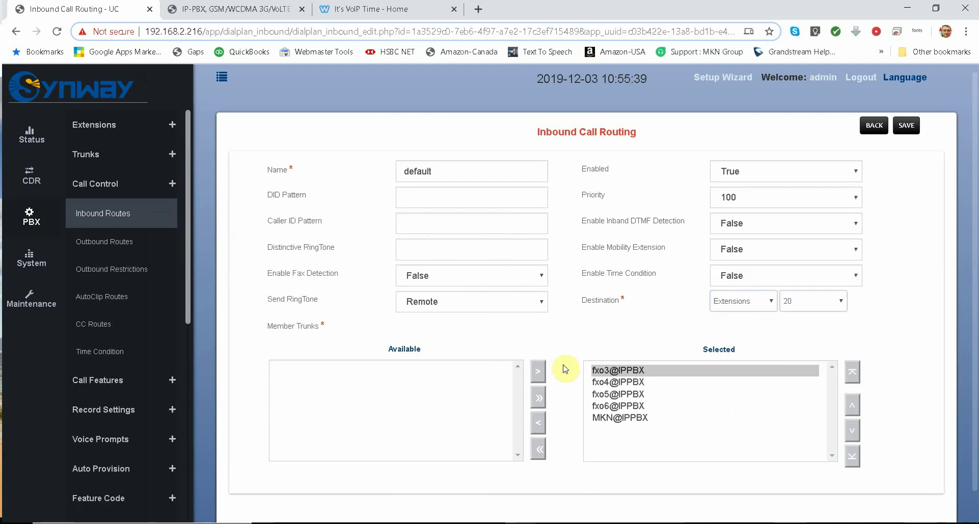
pyautogui.click(907, 125)
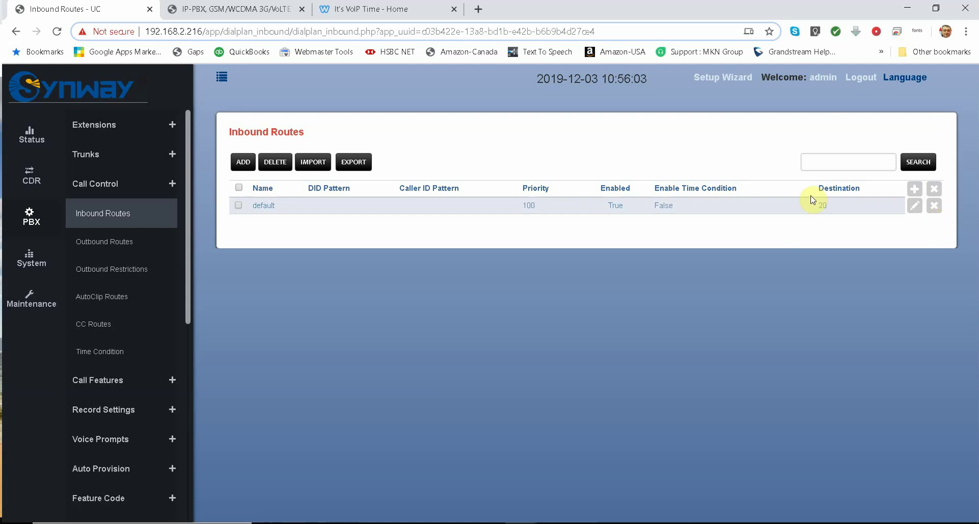
# Step: Open the 'default' route from the Outbound Routes list for editing
pyautogui.click(114, 247)
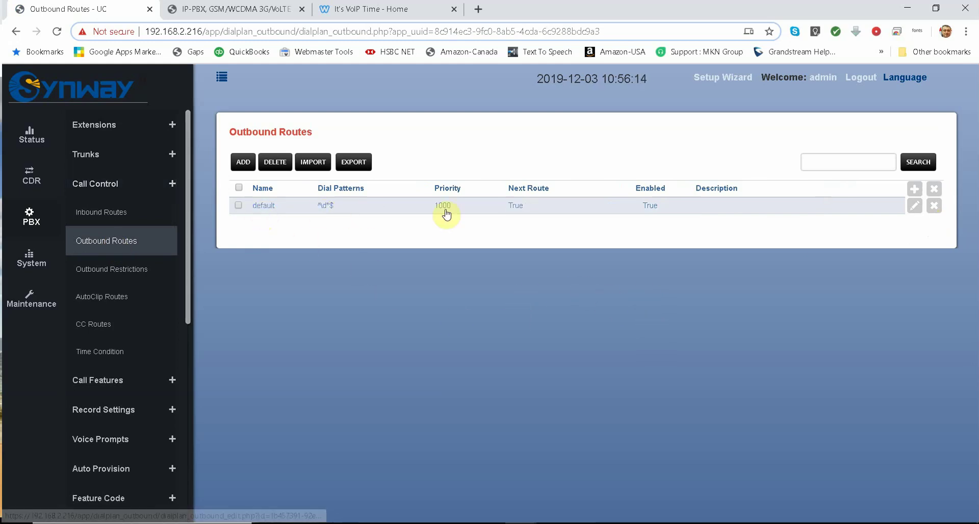
pyautogui.click(263, 206)
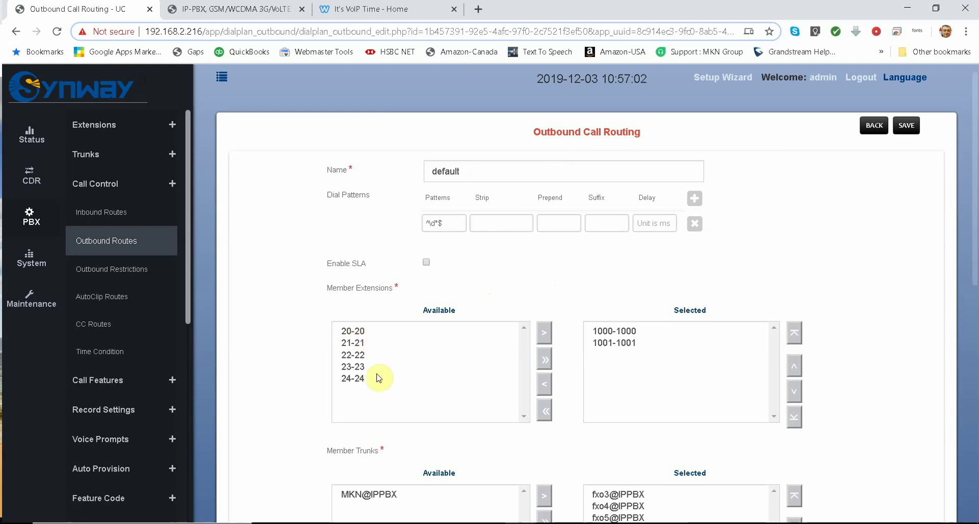
# Step: Add extensions 20–24 and the MKN@IPPBX trunk as members of the default outbound route
pyautogui.click(507, 331)
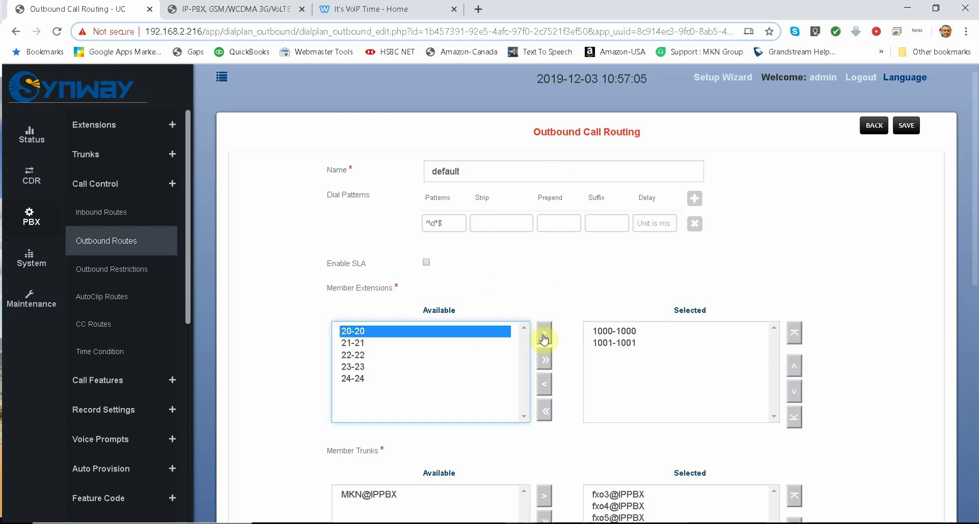
pyautogui.click(544, 367)
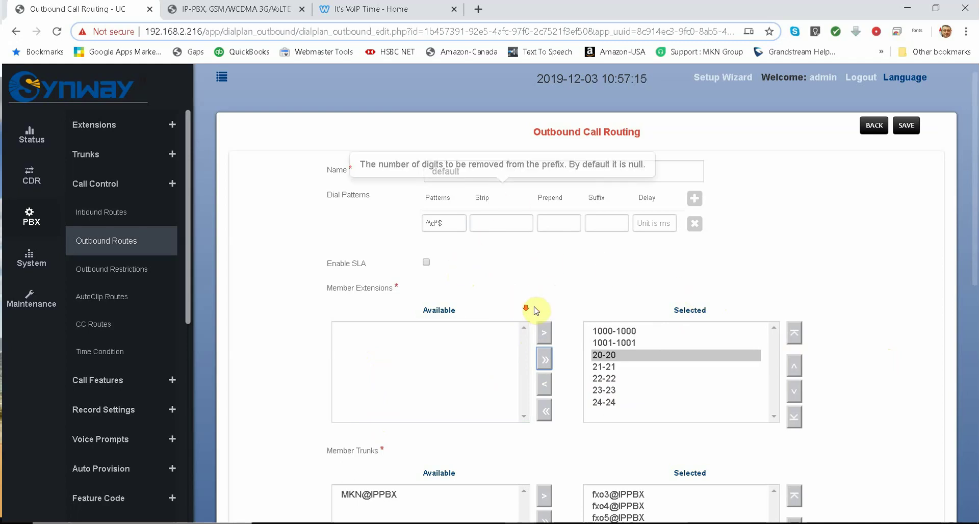
pyautogui.scroll(-4, 644, 251)
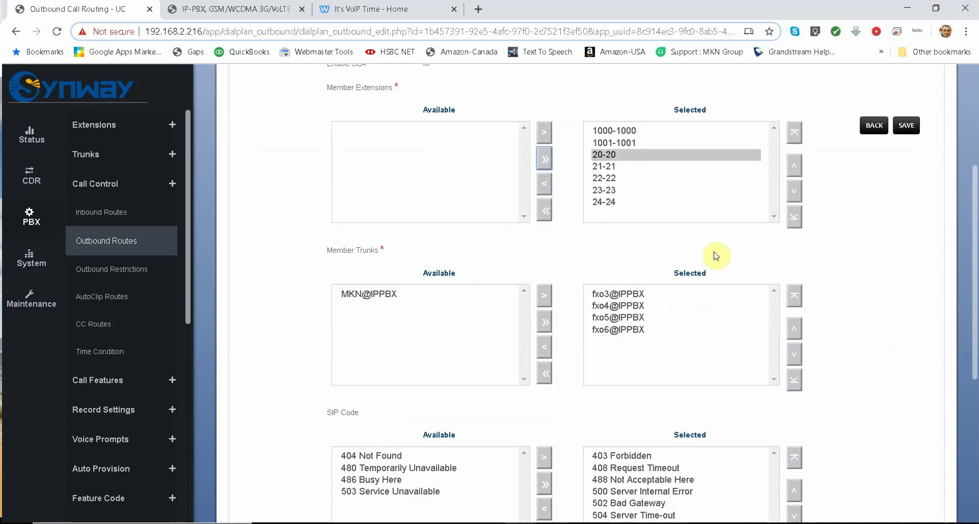
pyautogui.scroll(-1, 735, 306)
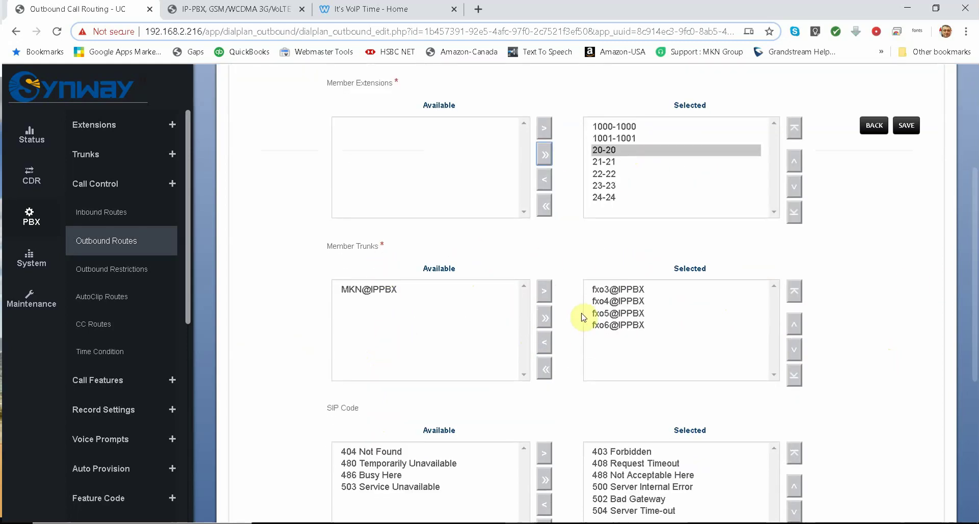
pyautogui.click(508, 327)
pyautogui.click(544, 292)
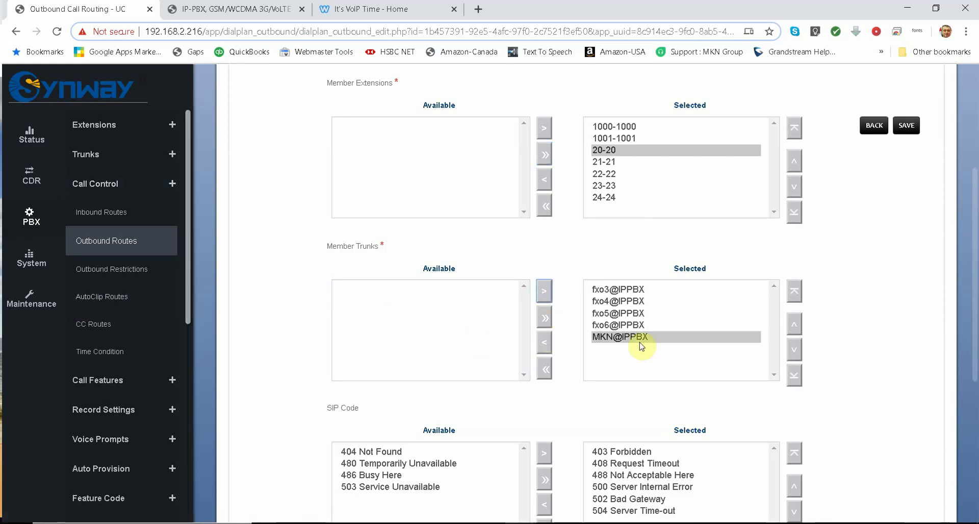
pyautogui.scroll(-4, 584, 413)
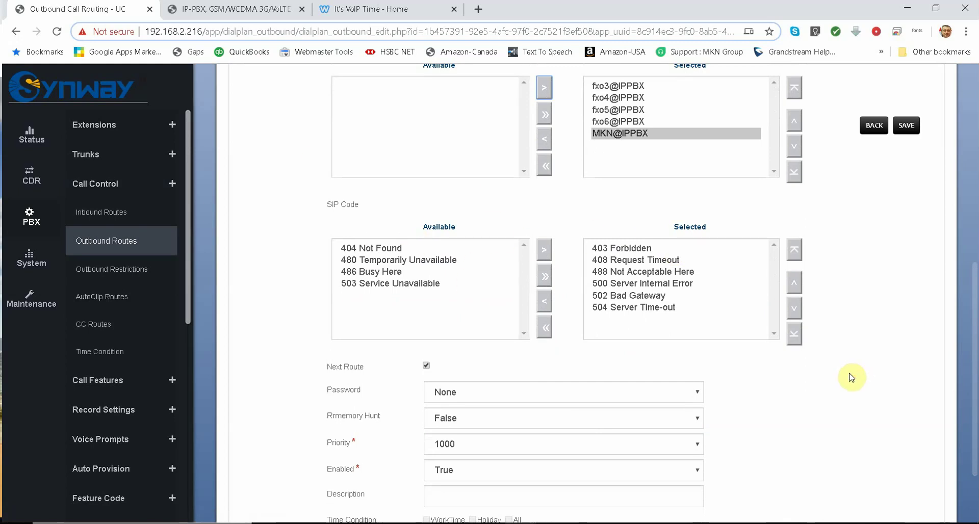
pyautogui.scroll(-1, 851, 378)
pyautogui.scroll(-2, 852, 378)
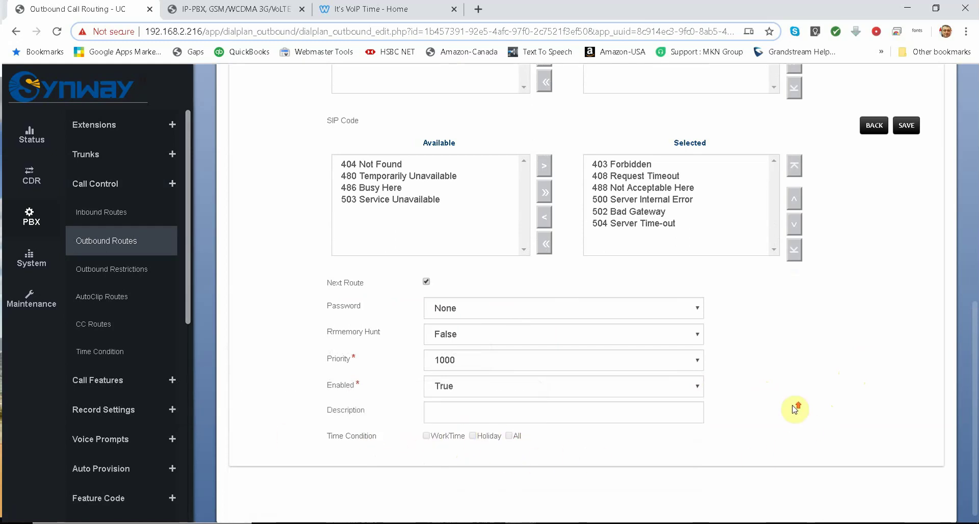
pyautogui.scroll(8, 798, 410)
pyautogui.scroll(2, 797, 411)
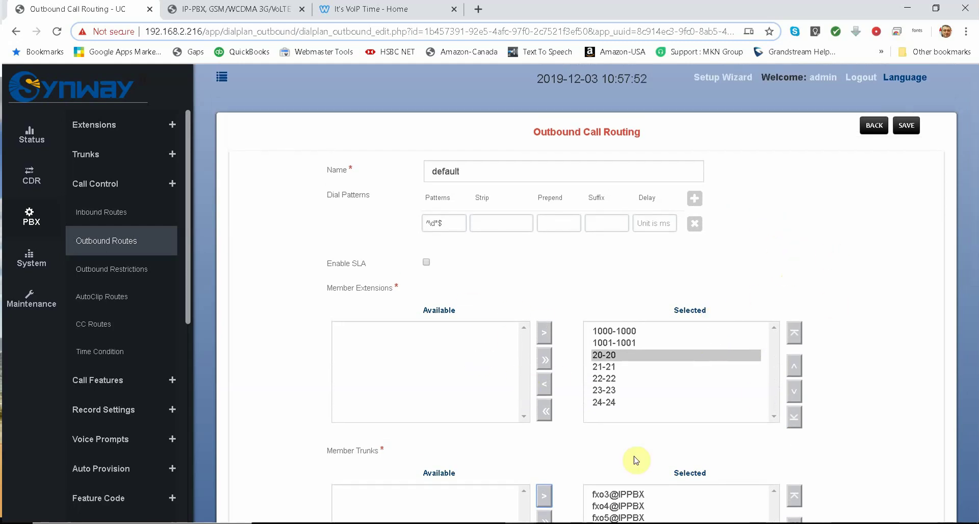
# Step: Move fxo3@IPPBX out of the outbound route's selected trunks back to Available
pyautogui.click(543, 495)
pyautogui.scroll(-6, 551, 444)
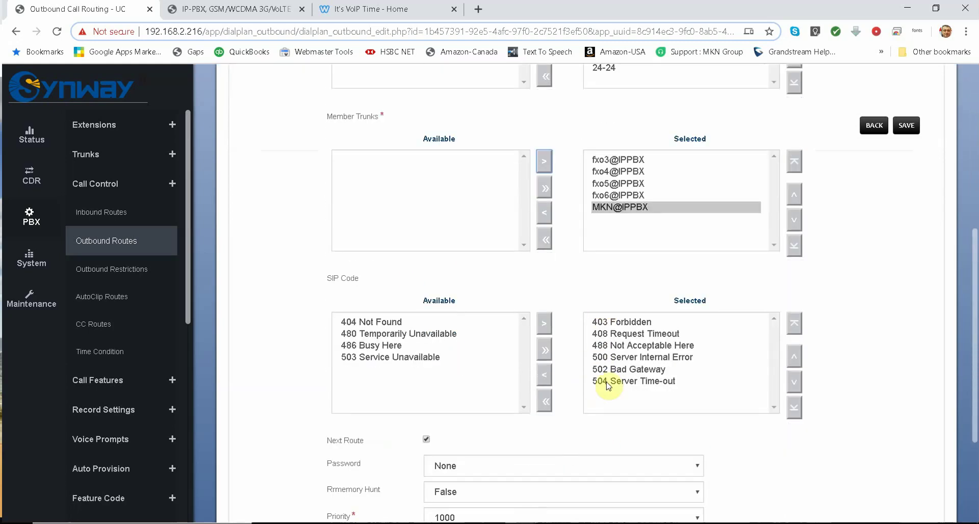
pyautogui.scroll(-2, 617, 377)
pyautogui.scroll(2, 627, 260)
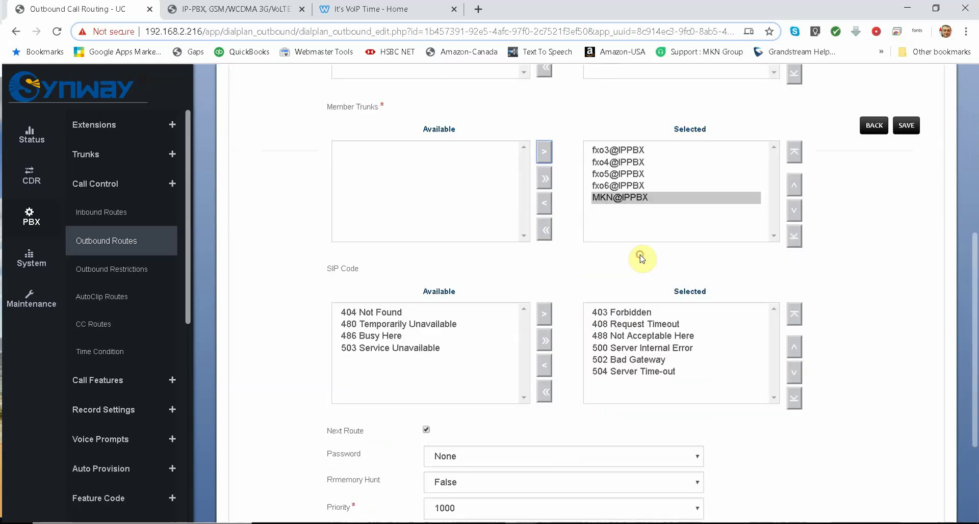
pyautogui.scroll(2, 641, 258)
pyautogui.click(794, 286)
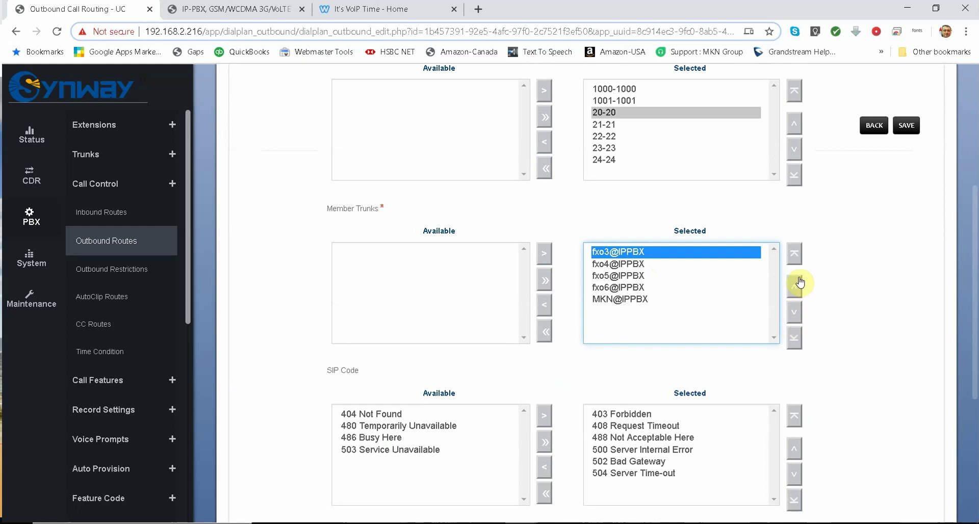
pyautogui.click(792, 257)
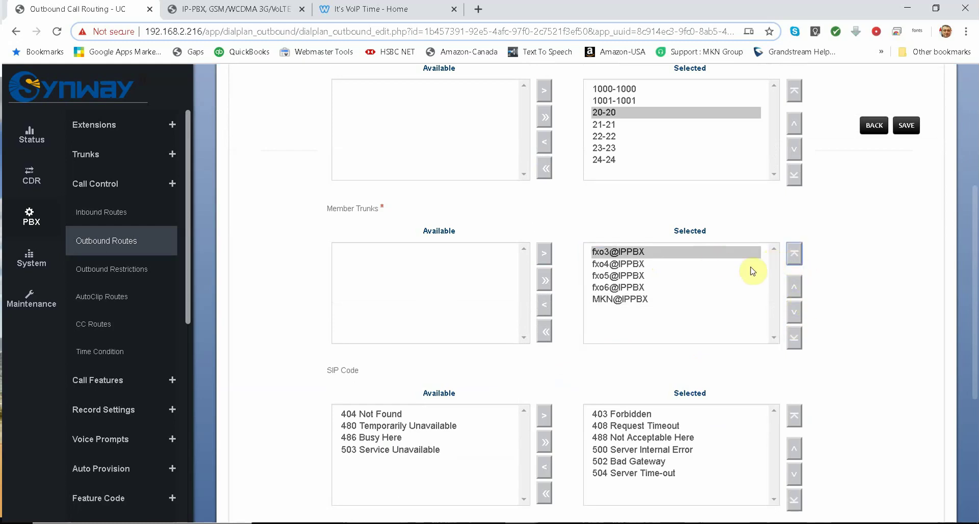
pyautogui.click(774, 285)
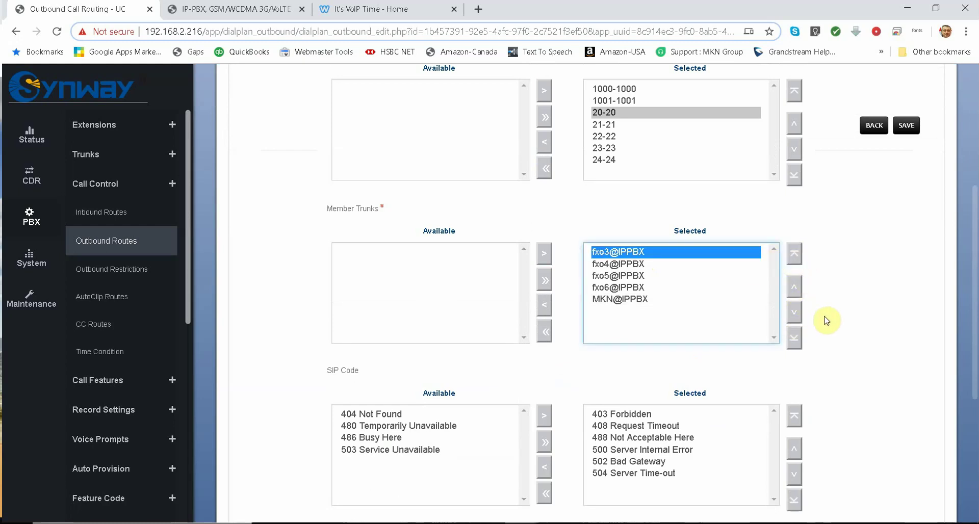
pyautogui.click(545, 310)
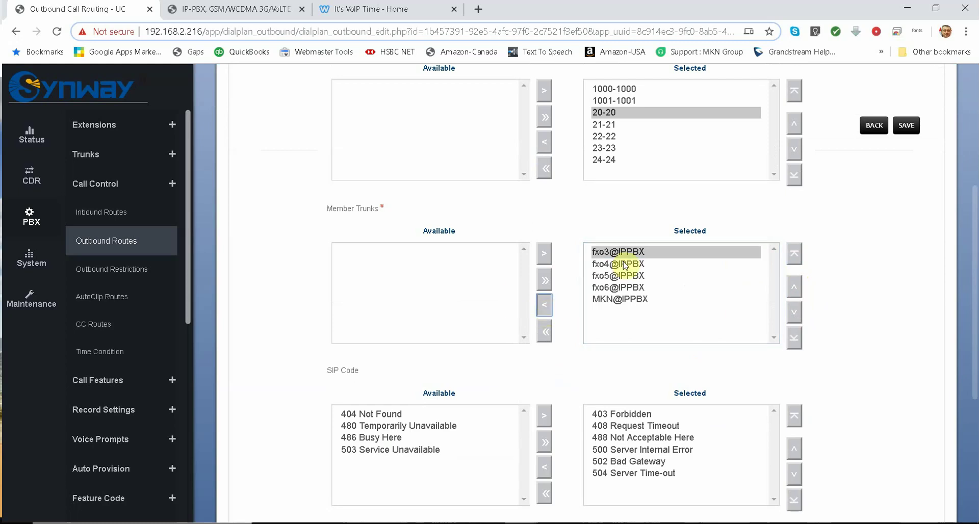
# Step: Move fxo4, fxo5 and fxo6@IPPBX back to Available, leaving only MKN@IPPBX selected
pyautogui.click(543, 309)
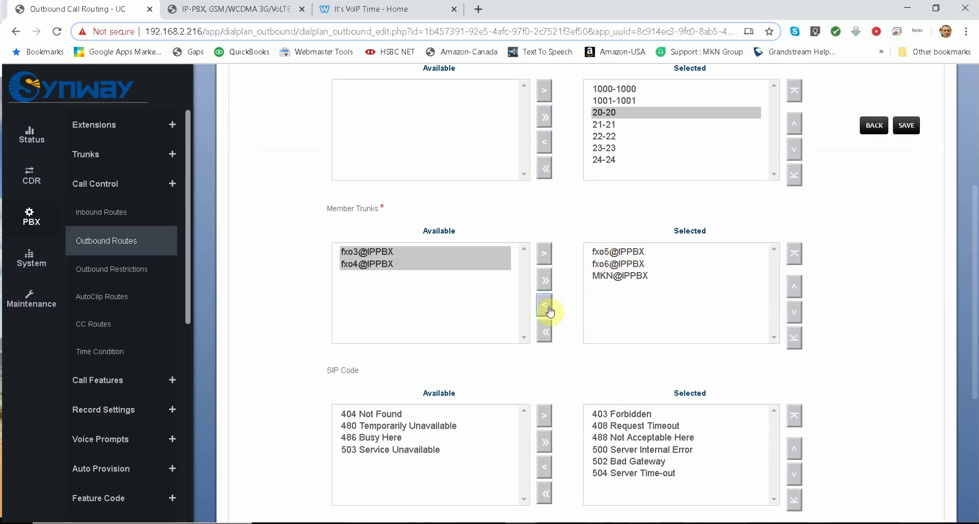
pyautogui.doubleClick(625, 253)
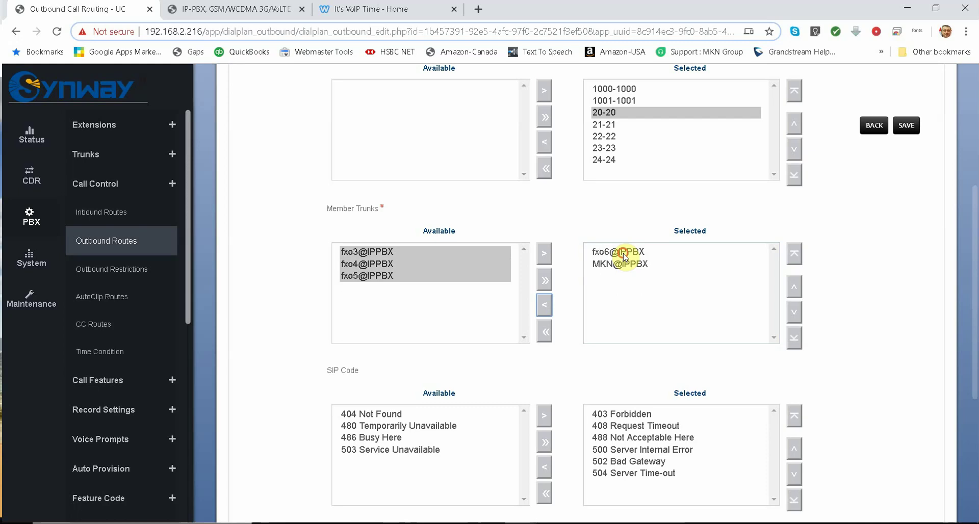
pyautogui.click(546, 308)
pyautogui.click(545, 307)
pyautogui.scroll(3, 558, 291)
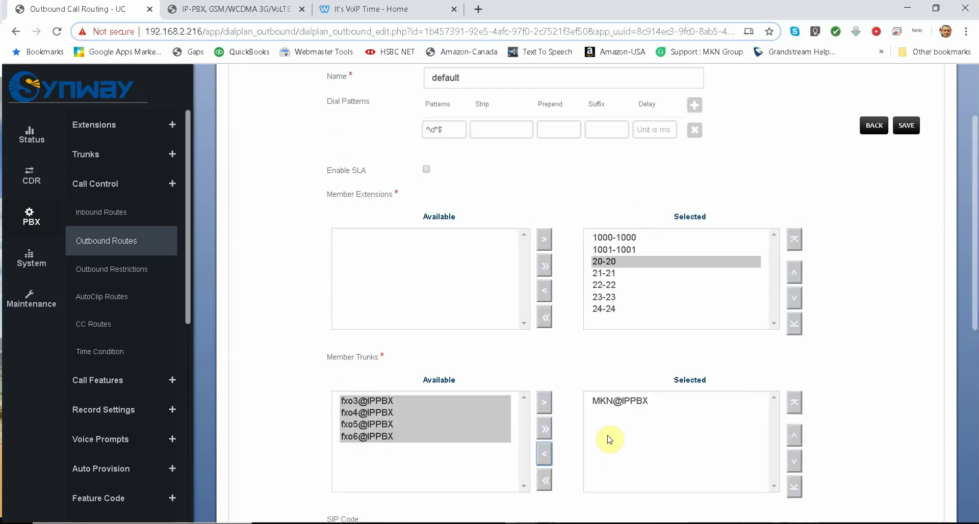
pyautogui.scroll(2, 486, 196)
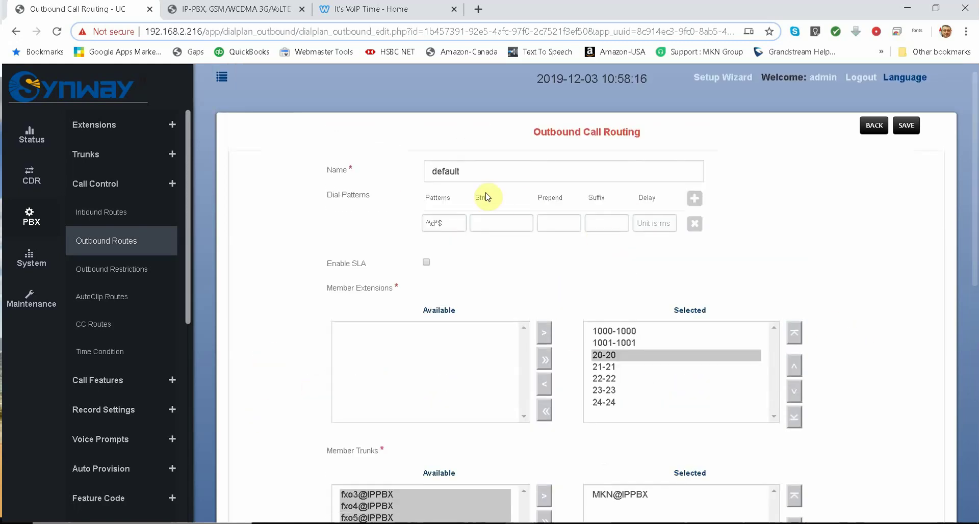
pyautogui.click(695, 199)
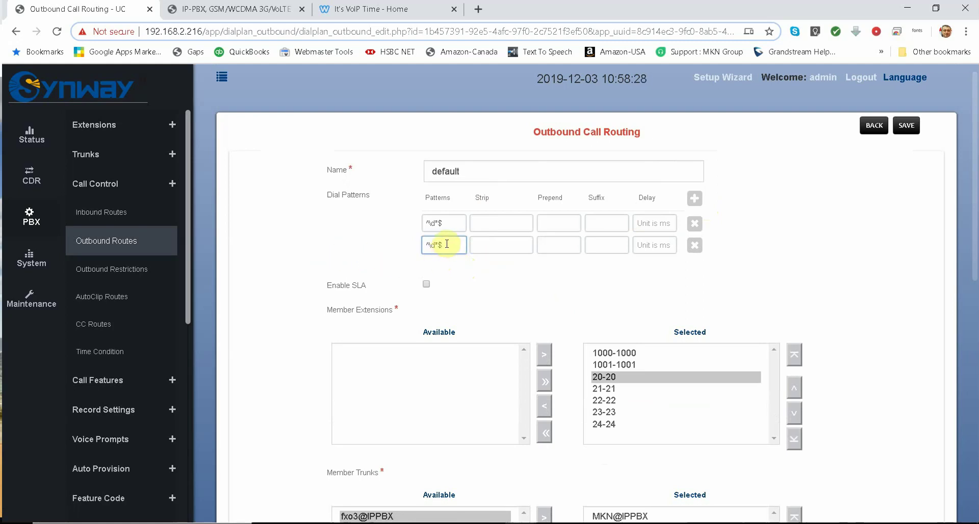
pyautogui.click(453, 244)
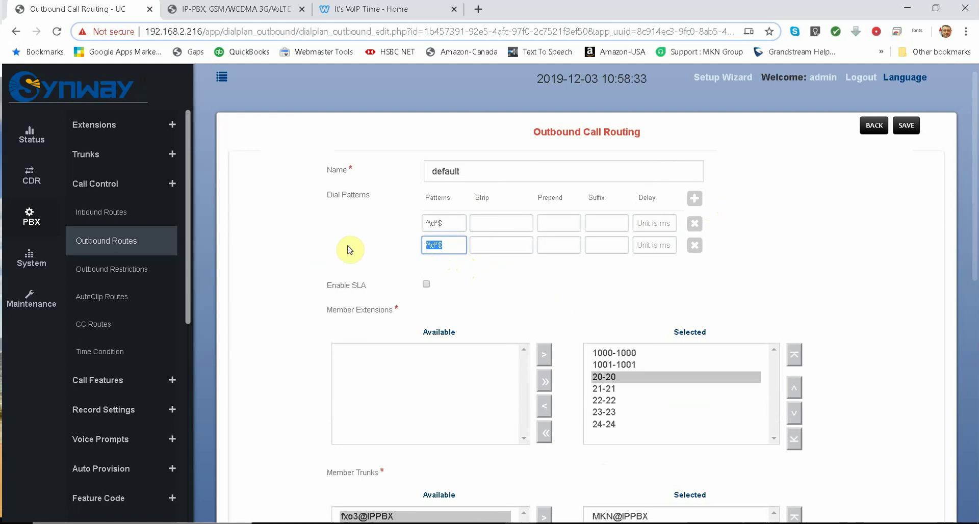
pyautogui.click(695, 245)
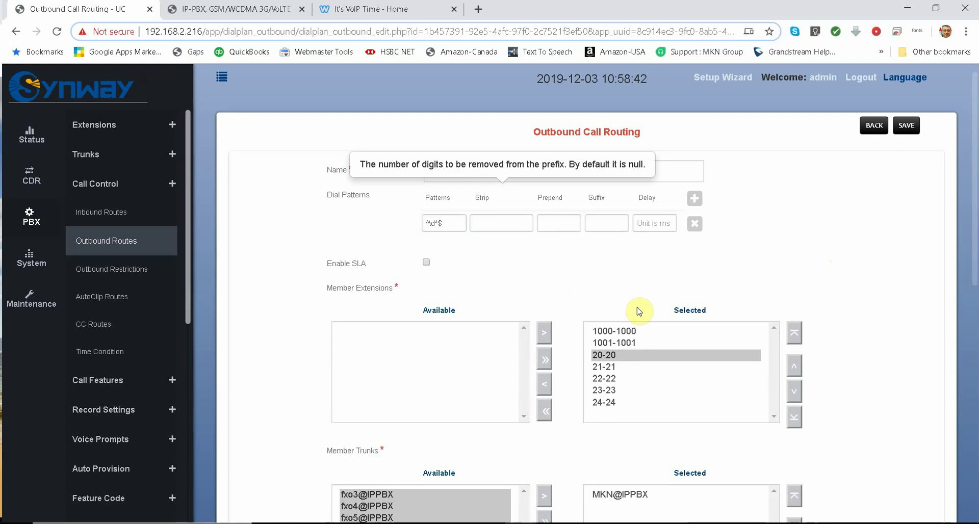
pyautogui.scroll(-3, 913, 133)
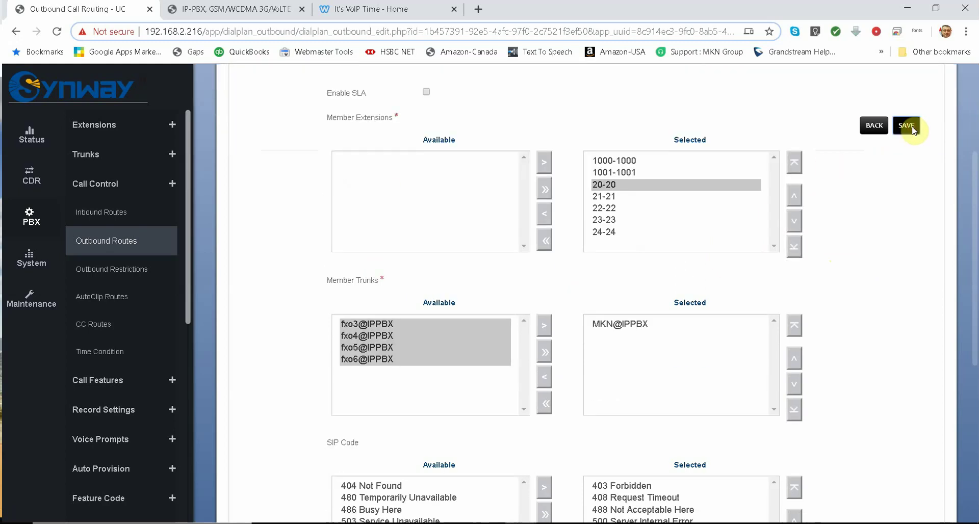
# Step: Save the default outbound route and confirm it's enabled with pattern ^\d*$ at priority 1000
pyautogui.click(907, 126)
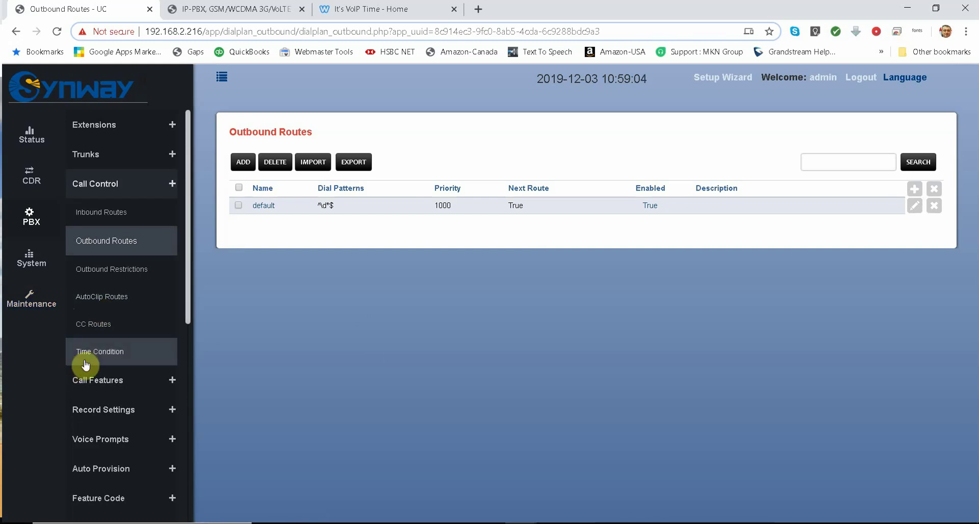
pyautogui.scroll(-5, 125, 353)
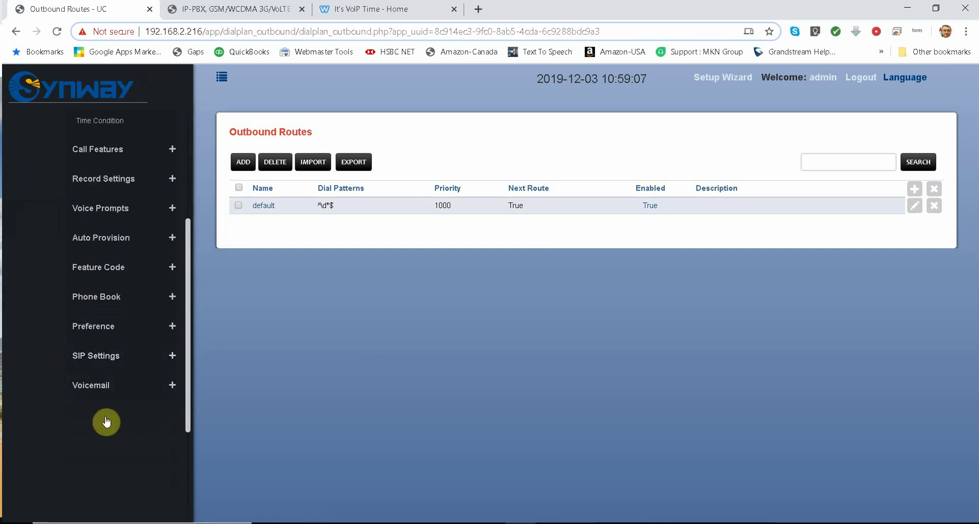
pyautogui.scroll(1, 108, 421)
pyautogui.scroll(6, 118, 412)
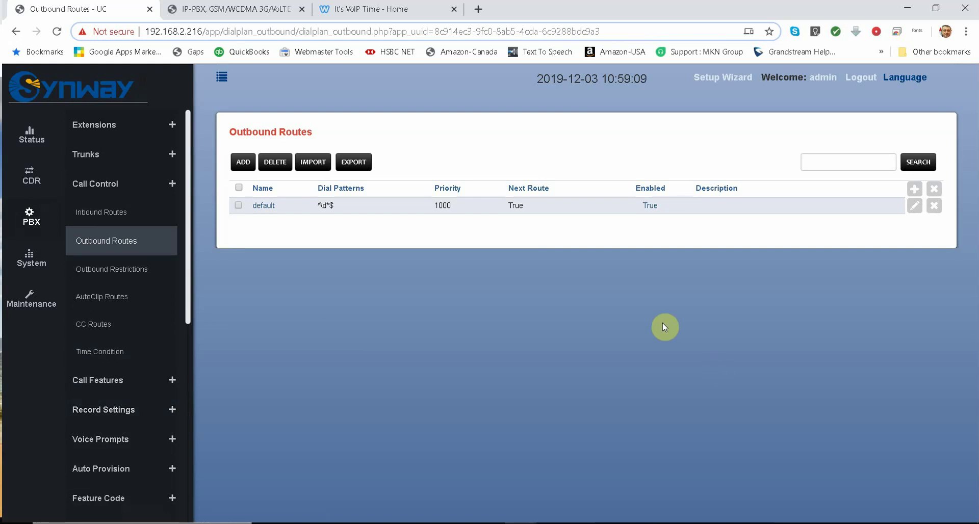